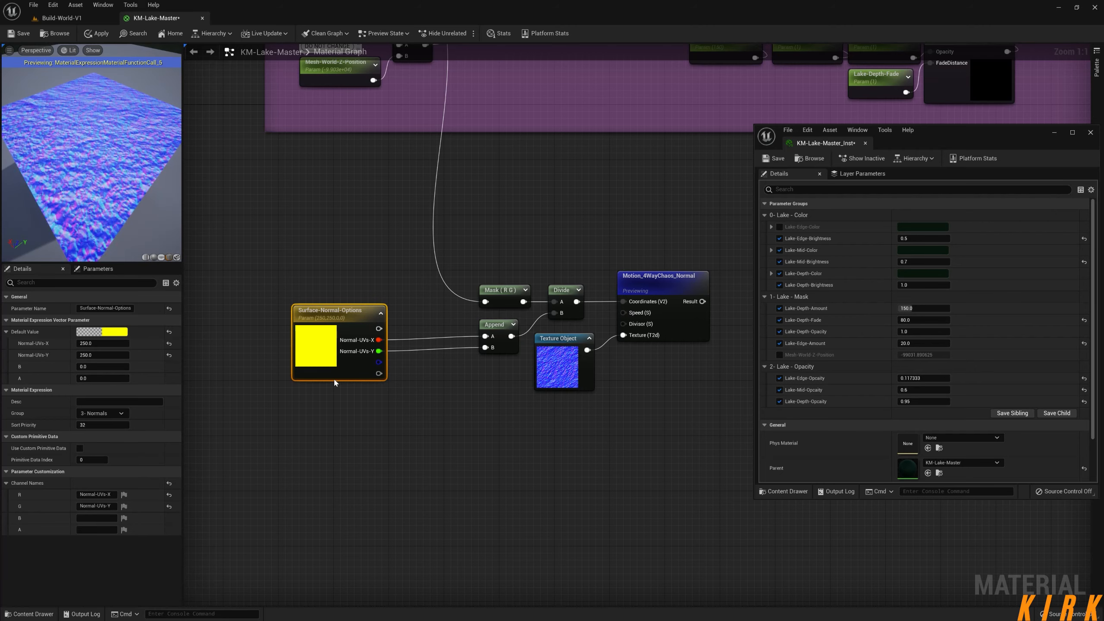
- Connect the blue output of Surface-Normal-Options to the Speed input of Motion_4WayChaos_Normal and name the blue channel Surface-Normal-Speed
{"action": "left_click_drag", "start_coordinate": [378, 361], "coordinate": [626, 323]}
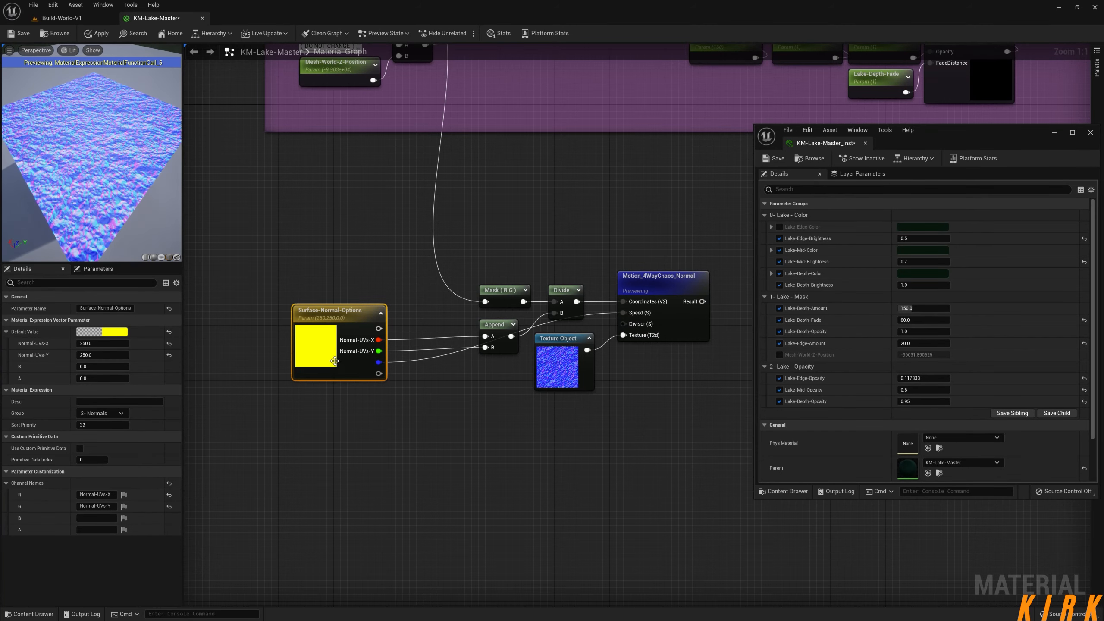
{"action": "right_click_drag", "start_coordinate": [154, 196], "coordinate": [153, 143]}
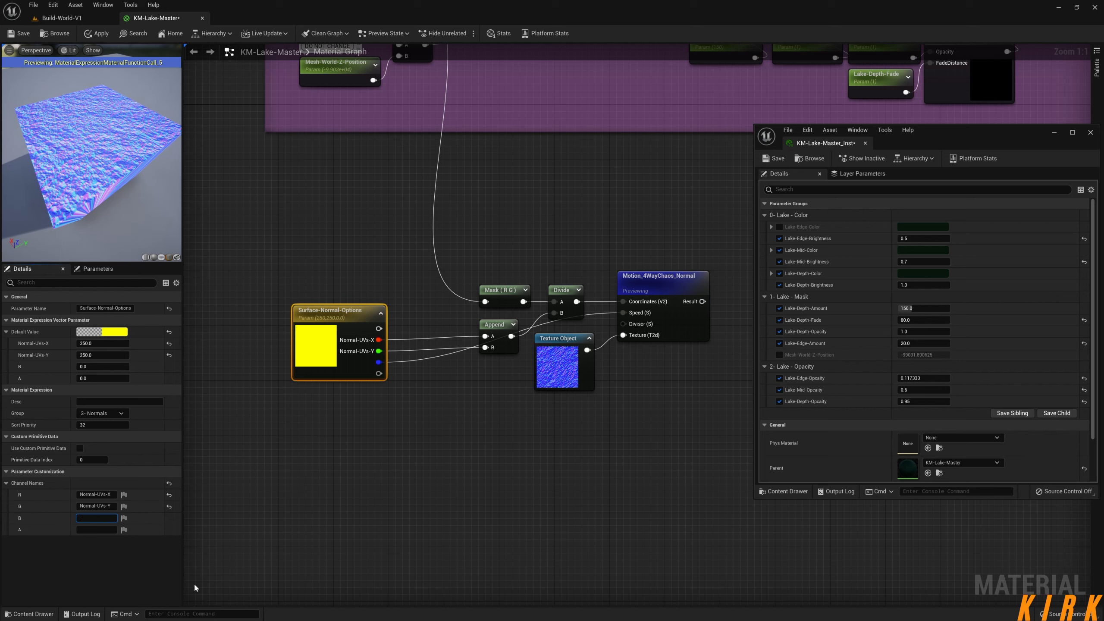
{"action": "type", "text": "rface-Normal-Speed"}
{"action": "key", "text": "Return"}
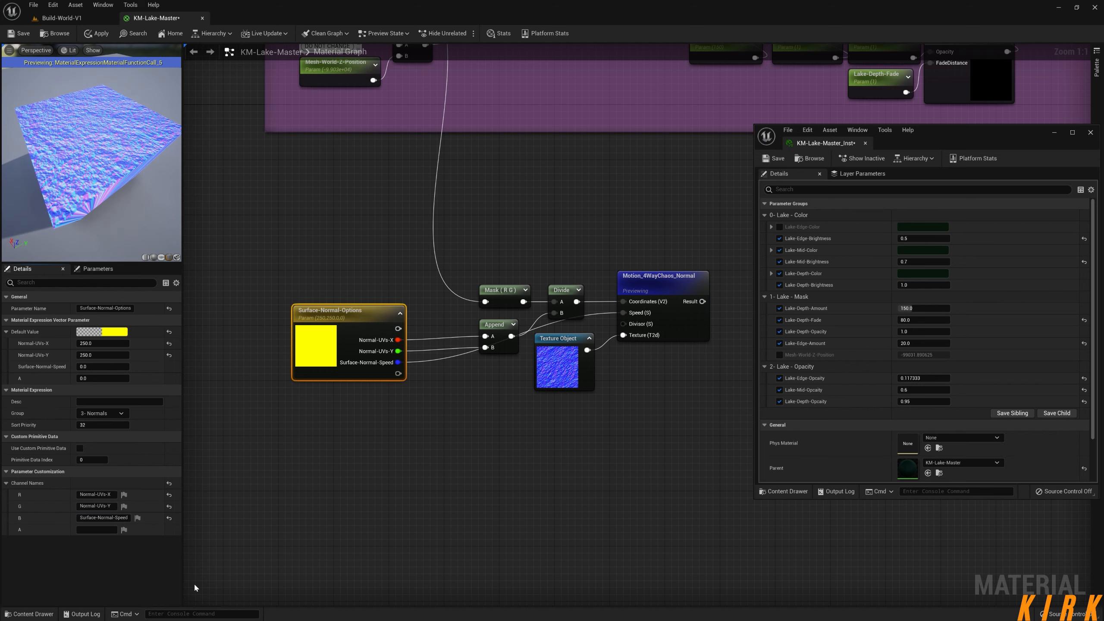
- Move the Surface-Normal-Options node closer to the Append node
{"action": "left_click", "coordinate": [416, 426]}
{"action": "left_click_drag", "start_coordinate": [359, 319], "coordinate": [419, 323]}
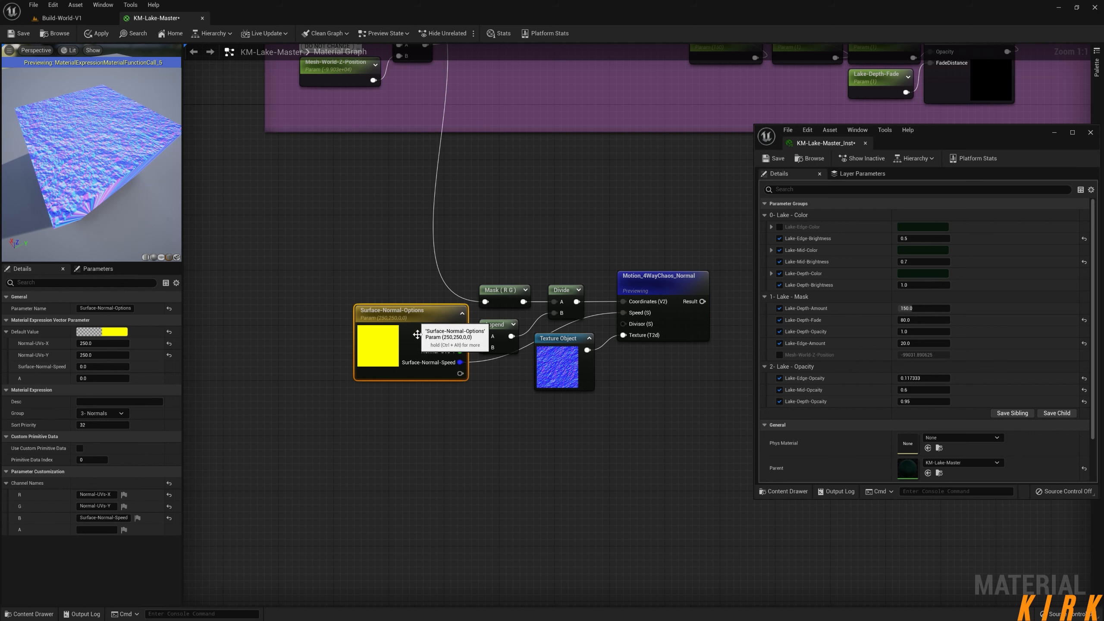
{"action": "left_click", "coordinate": [480, 457]}
{"action": "right_click_drag", "start_coordinate": [480, 456], "coordinate": [443, 386]}
- Set the Surface-Normal-Speed default of Surface-Normal-Options to 0.2 and inspect the animated surface in the preview
{"action": "left_click", "coordinate": [324, 259]}
{"action": "left_click", "coordinate": [103, 367]}
{"action": "key", "text": "Return"}
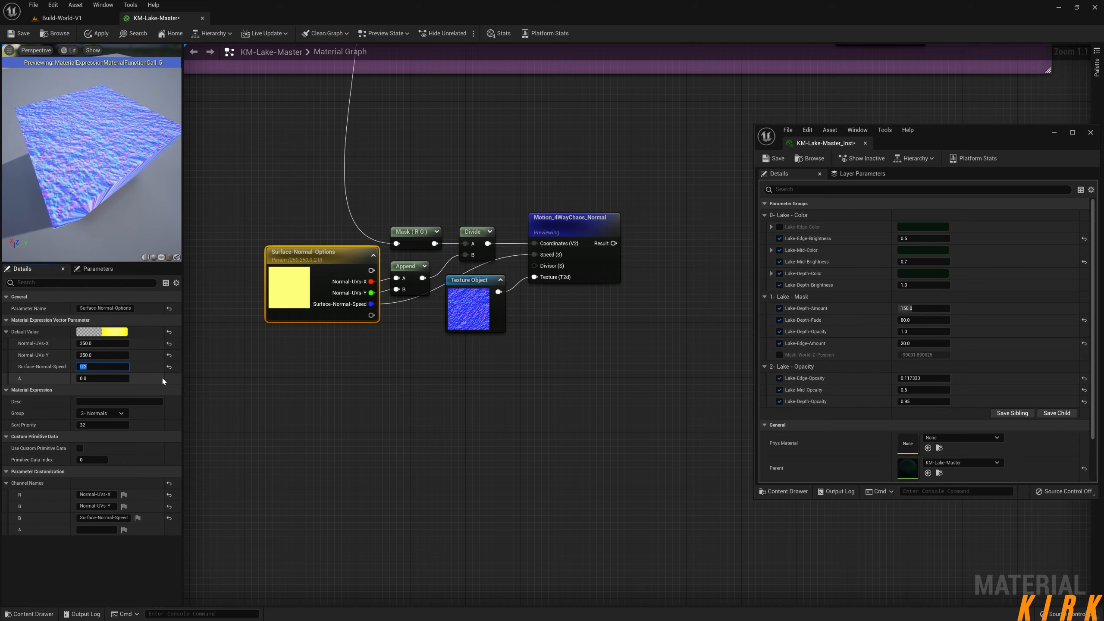
{"action": "right_click_drag", "start_coordinate": [94, 130], "coordinate": [116, 144]}
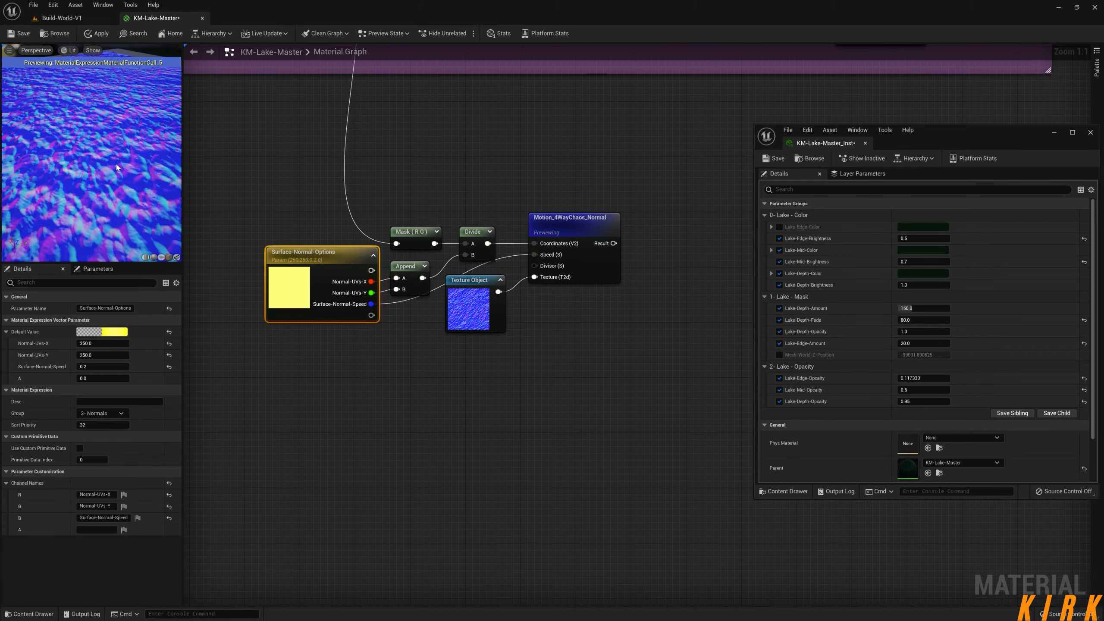
- Realign the Surface-Normal-Options node beside the Append node and apply the material changes
{"action": "left_click_drag", "start_coordinate": [338, 374], "coordinate": [378, 384]}
{"action": "right_click_drag", "start_coordinate": [397, 392], "coordinate": [453, 369]}
{"action": "mouse_move", "coordinate": [383, 235]}
{"action": "left_mouse_down"}
{"action": "mouse_move", "coordinate": [370, 339]}
{"action": "mouse_move", "coordinate": [347, 249]}
{"action": "mouse_move", "coordinate": [386, 248]}
{"action": "left_mouse_up"}
{"action": "right_click_drag", "start_coordinate": [514, 409], "coordinate": [442, 365]}
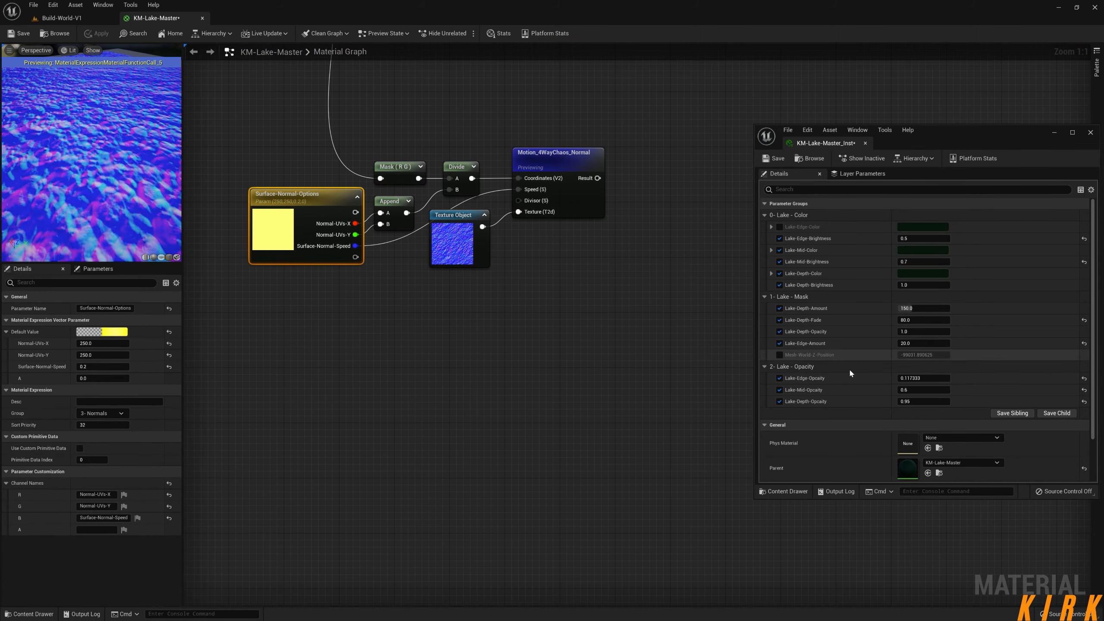
- Connect the Motion_4WayChaos_Normal result to the material's Normal input and apply the material
{"action": "right_click_drag", "start_coordinate": [650, 263], "coordinate": [503, 355]}
{"action": "scroll", "coordinate": [502, 355], "scroll_direction": "down", "scroll_amount": 3}
{"action": "right_click_drag", "start_coordinate": [604, 335], "coordinate": [457, 358]}
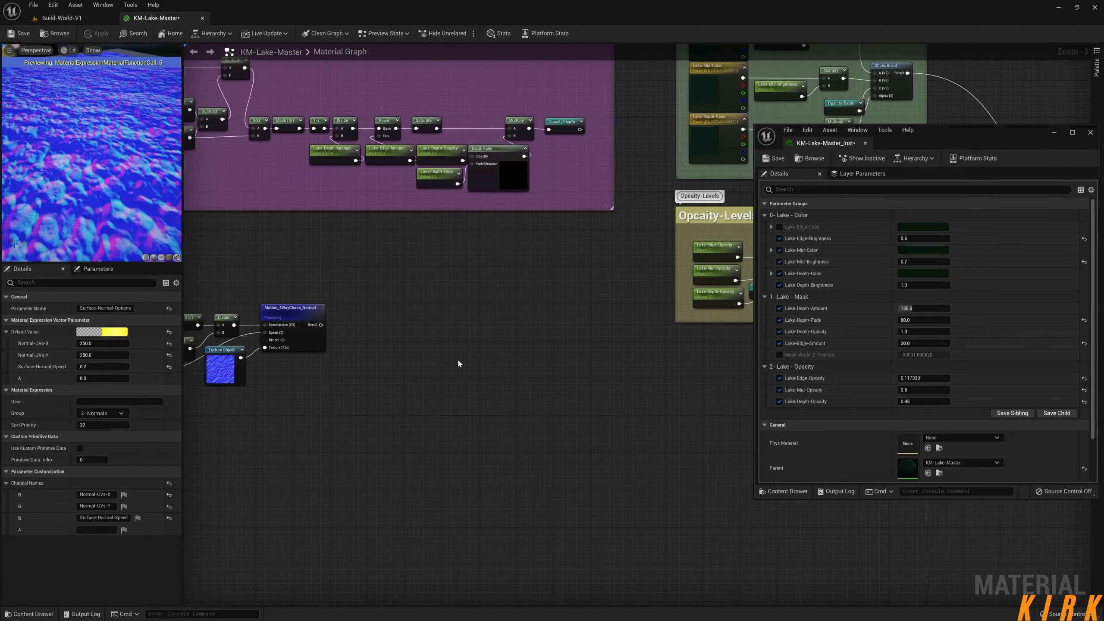
{"action": "scroll", "coordinate": [457, 358], "scroll_direction": "down", "scroll_amount": 2}
{"action": "scroll", "coordinate": [367, 354], "scroll_direction": "up", "scroll_amount": 4}
{"action": "right_click", "coordinate": [401, 314]}
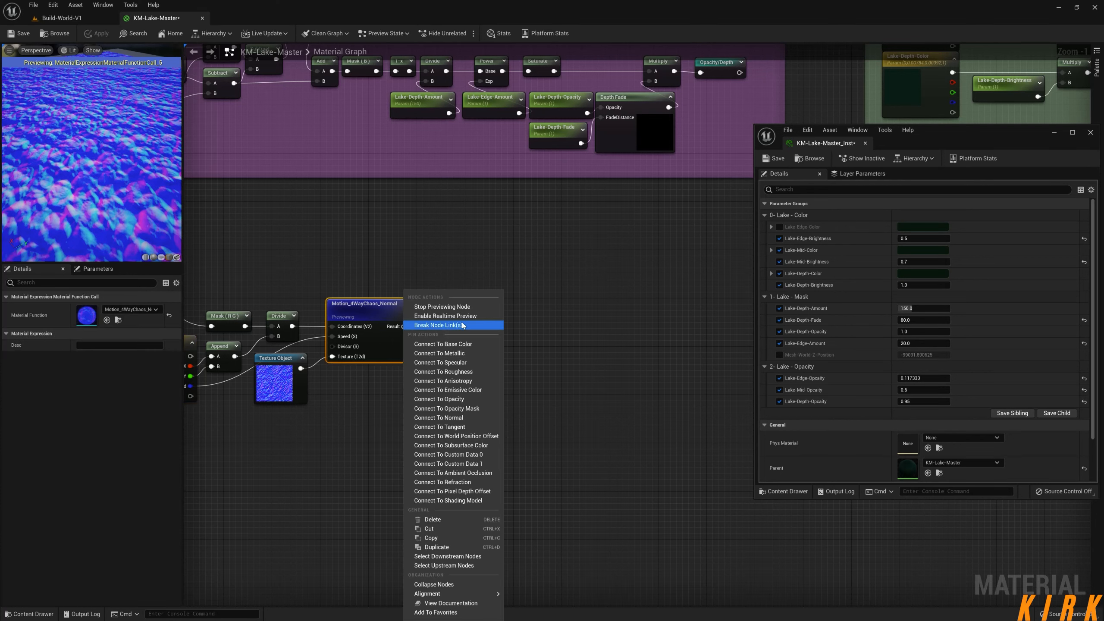
{"action": "left_click", "coordinate": [460, 419]}
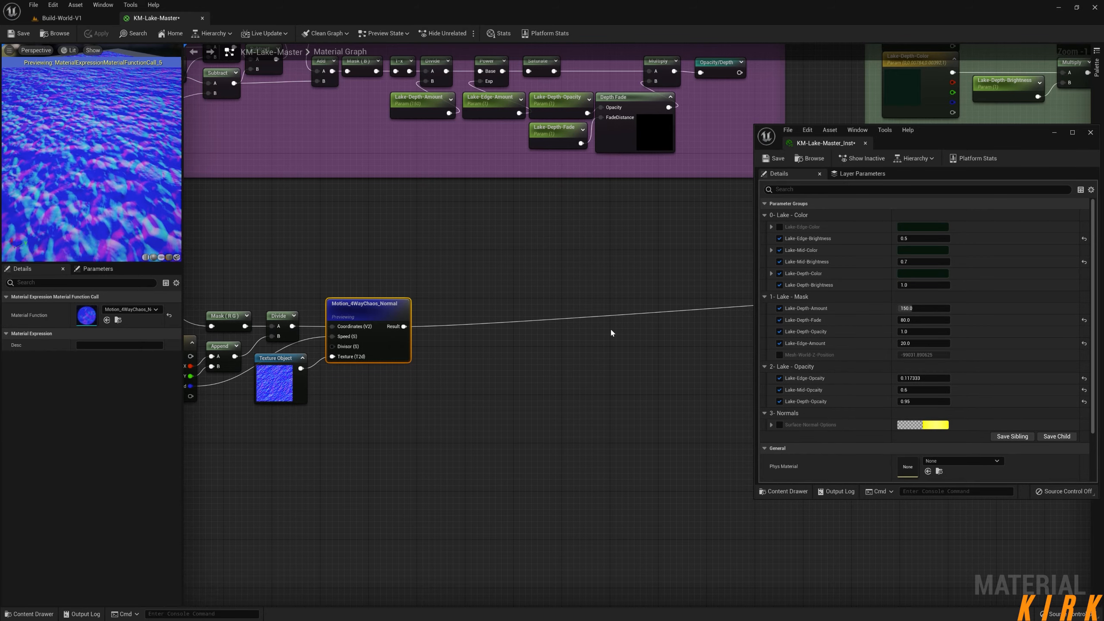
- Enable the Surface-Normal-Options override in the material instance's Normals group and review its channel values
{"action": "scroll", "coordinate": [817, 416], "scroll_direction": "down", "scroll_amount": 1}
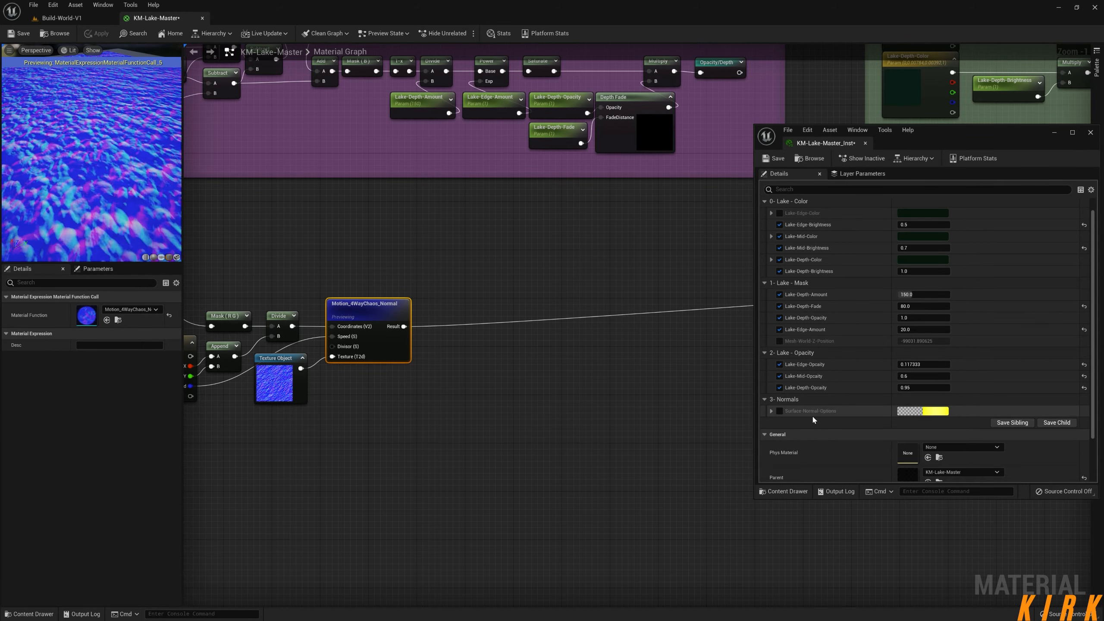
{"action": "left_click", "coordinate": [780, 411]}
{"action": "left_click", "coordinate": [771, 411]}
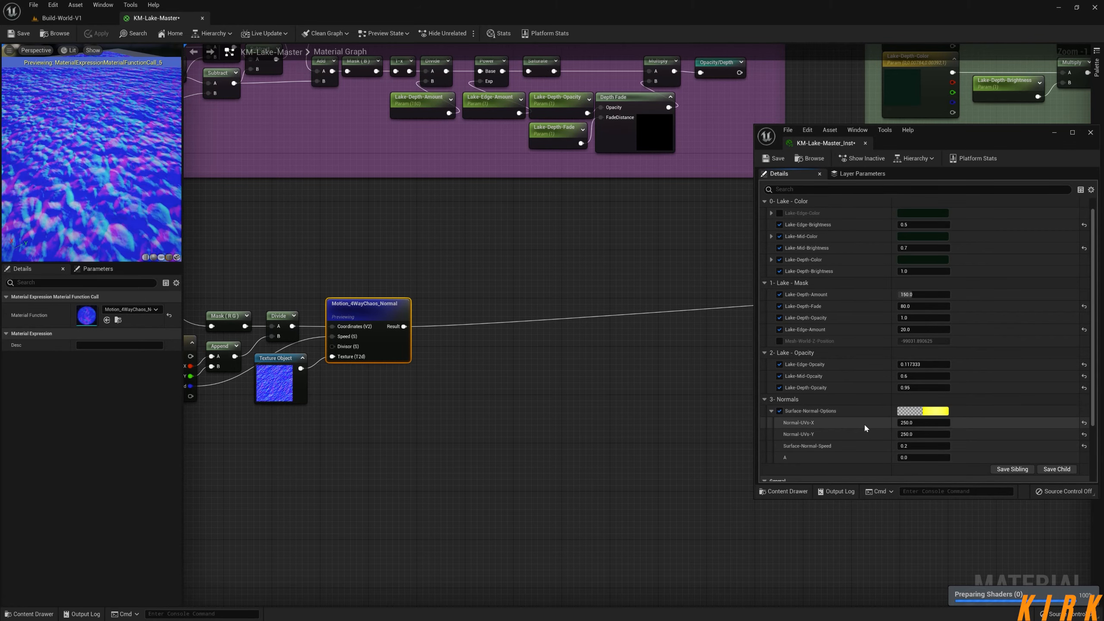
{"action": "scroll", "coordinate": [843, 425], "scroll_direction": "down", "scroll_amount": 1}
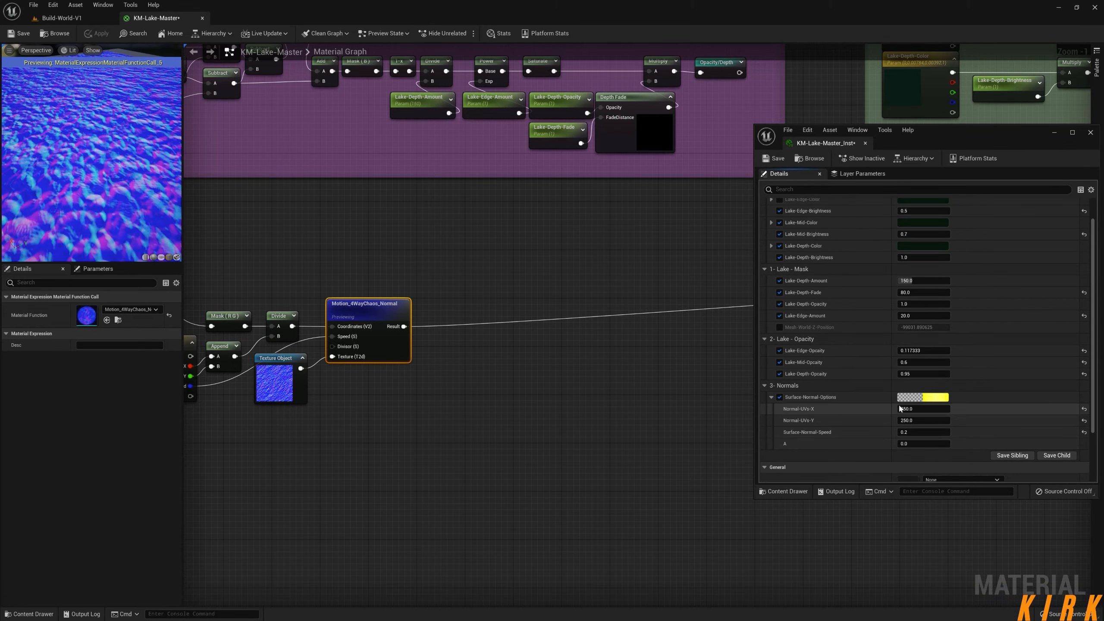
{"action": "left_click", "coordinate": [771, 397]}
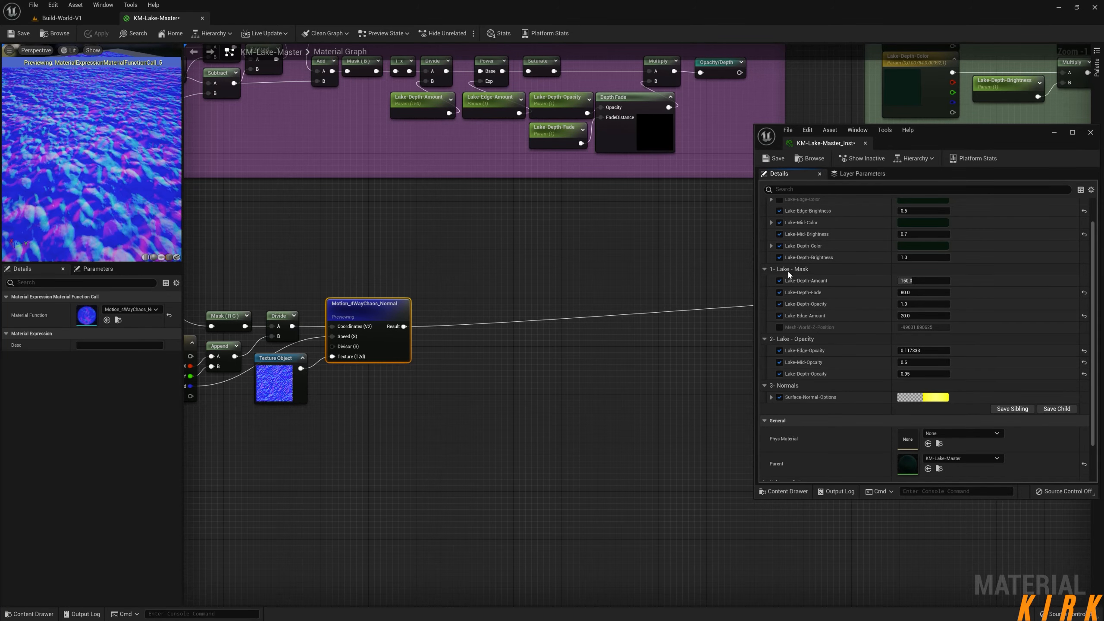
{"action": "scroll", "coordinate": [804, 348], "scroll_direction": "up", "scroll_amount": 3}
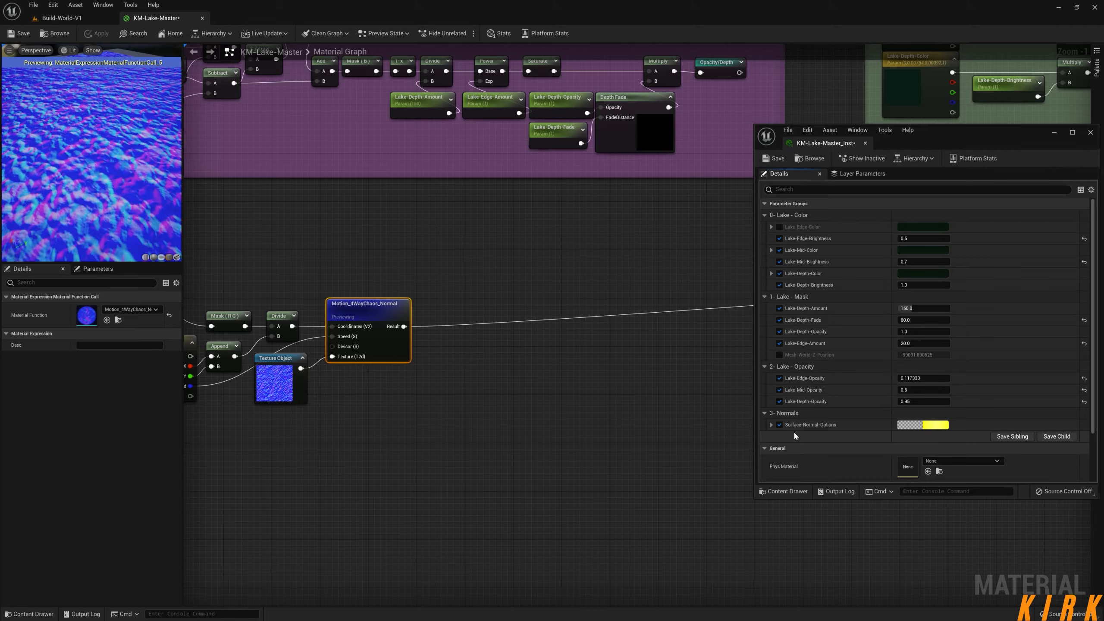
{"action": "left_click", "coordinate": [771, 425]}
{"action": "left_click", "coordinate": [771, 425]}
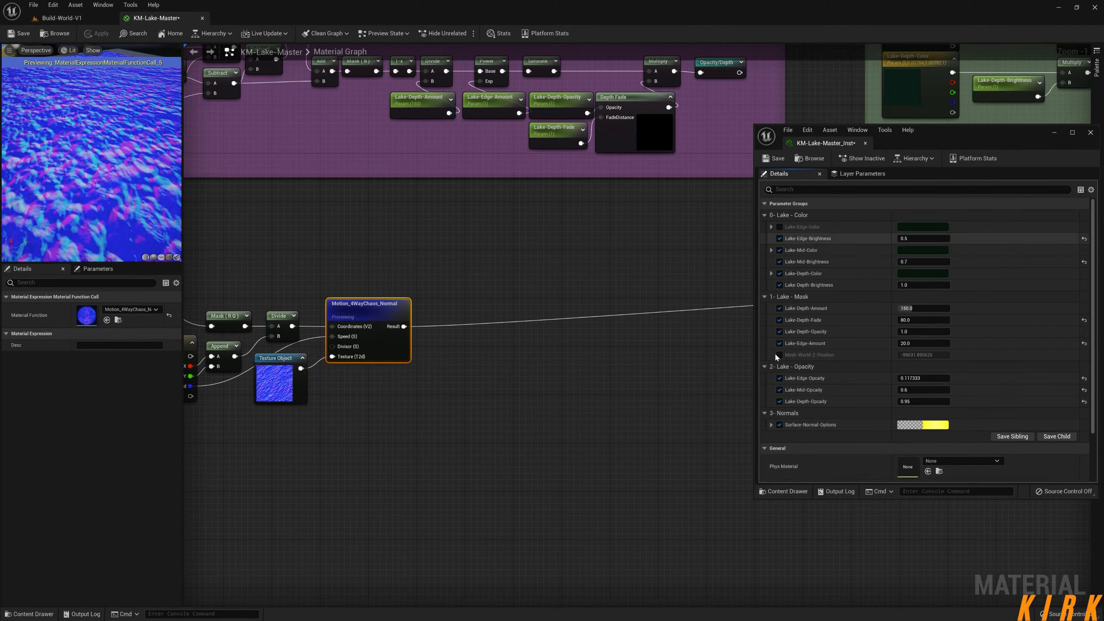
- Move all the surface normal nodes together further right beneath the purple depth mask comment
{"action": "right_click_drag", "start_coordinate": [517, 442], "coordinate": [683, 440]}
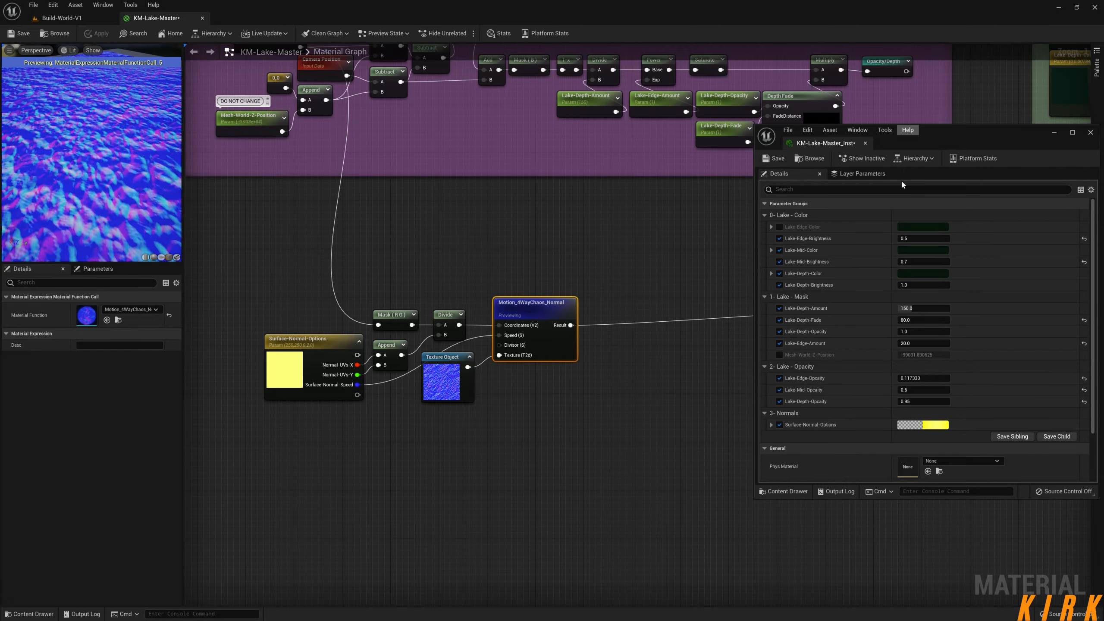
{"action": "right_click_drag", "start_coordinate": [629, 445], "coordinate": [491, 383]}
{"action": "scroll", "coordinate": [434, 405], "scroll_direction": "down", "scroll_amount": 2}
{"action": "left_click_drag", "start_coordinate": [548, 273], "coordinate": [270, 383]}
{"action": "left_click_drag", "start_coordinate": [342, 346], "coordinate": [404, 342]}
{"action": "left_click", "coordinate": [612, 369]}
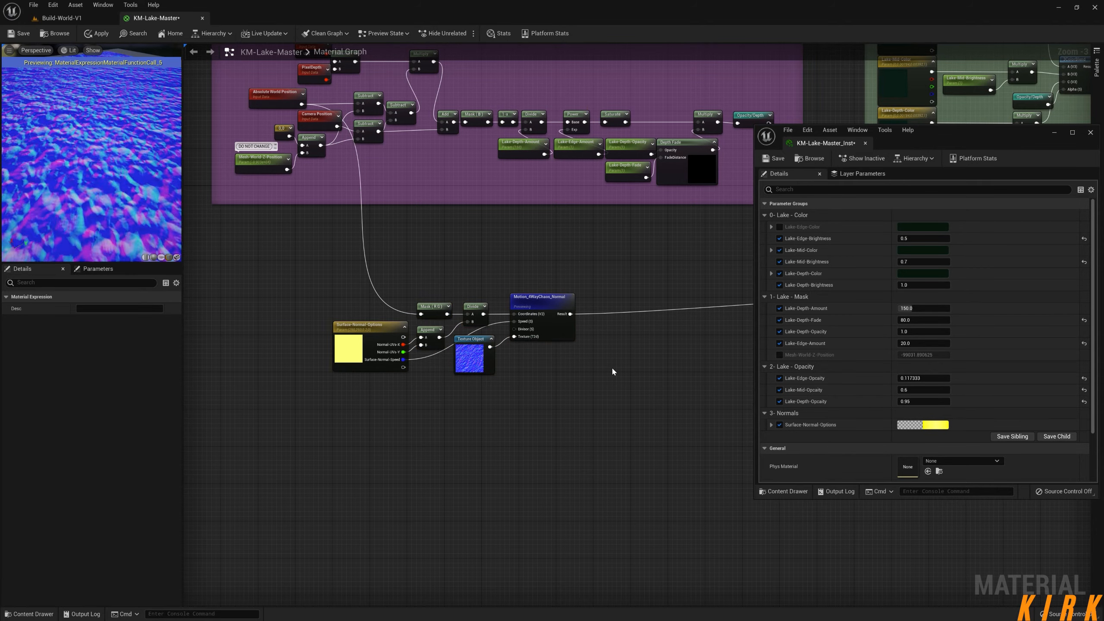
- Add a FlattenNormal node fed by the Motion_4WayChaos_Normal result
{"action": "scroll", "coordinate": [505, 375], "scroll_direction": "up", "scroll_amount": 4}
{"action": "mouse_move", "coordinate": [460, 338]}
{"action": "right_mouse_down"}
{"action": "mouse_move", "coordinate": [495, 353]}
{"action": "mouse_move", "coordinate": [628, 363]}
{"action": "mouse_move", "coordinate": [469, 348]}
{"action": "right_mouse_up"}
{"action": "left_click_drag", "start_coordinate": [361, 300], "coordinate": [488, 280]}
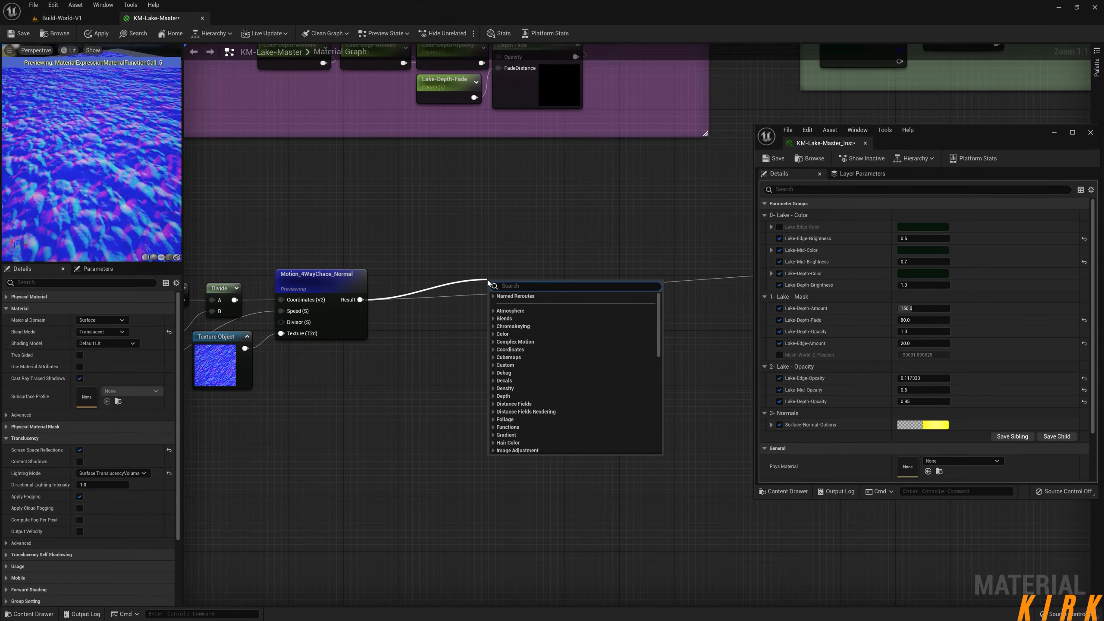
{"action": "type", "text": "fla"}
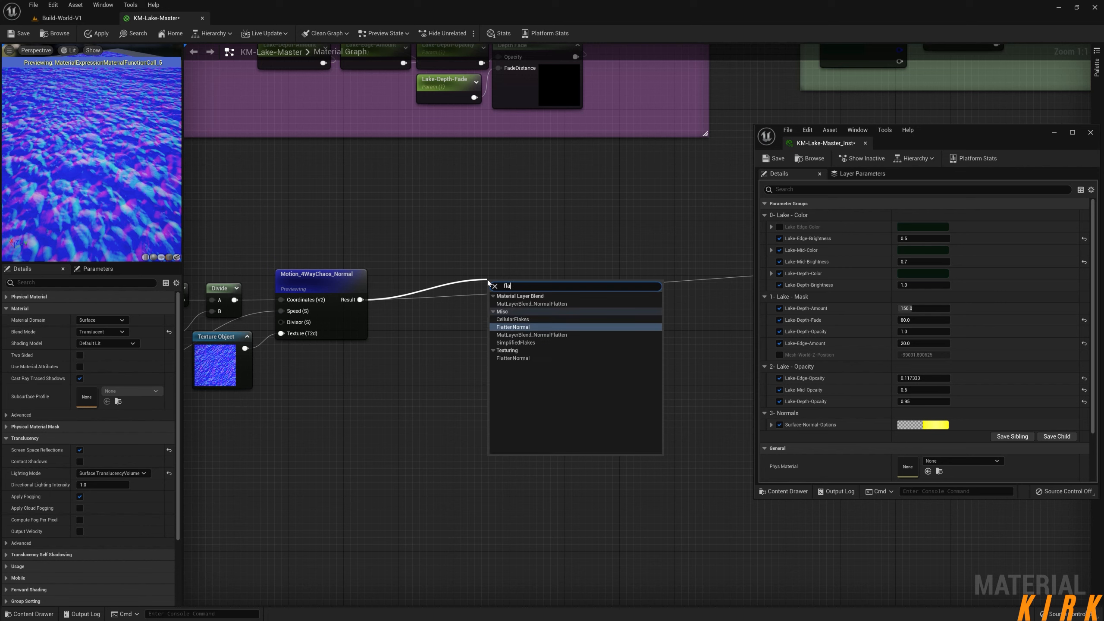
{"action": "key", "text": "Return"}
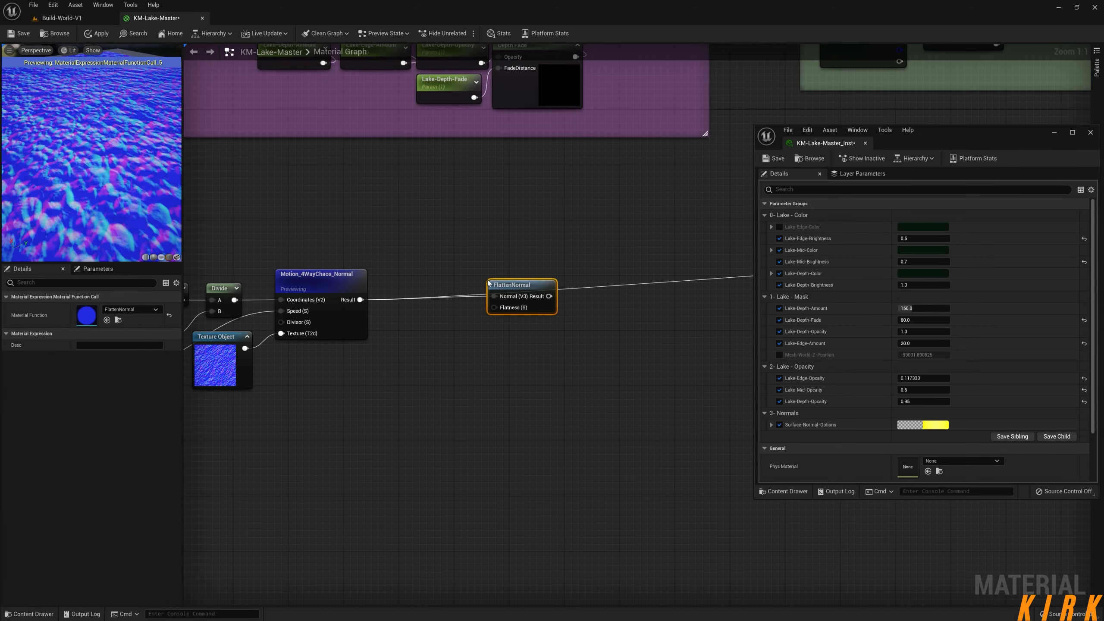
{"action": "mouse_move", "coordinate": [517, 282]}
{"action": "left_mouse_down"}
{"action": "mouse_move", "coordinate": [526, 299]}
{"action": "mouse_move", "coordinate": [525, 286]}
{"action": "left_mouse_up"}
- Preview the FlattenNormal node and connect its Flatness input to the alpha output of Surface-Normal-Options
{"action": "right_click_drag", "start_coordinate": [412, 330], "coordinate": [570, 286]}
{"action": "mouse_move", "coordinate": [649, 281]}
{"action": "right_mouse_down"}
{"action": "mouse_move", "coordinate": [592, 279]}
{"action": "mouse_move", "coordinate": [586, 294]}
{"action": "mouse_move", "coordinate": [632, 275]}
{"action": "right_mouse_up"}
{"action": "right_click", "coordinate": [615, 241]}
{"action": "left_click", "coordinate": [648, 259]}
{"action": "left_click_drag", "start_coordinate": [691, 247], "coordinate": [307, 301]}
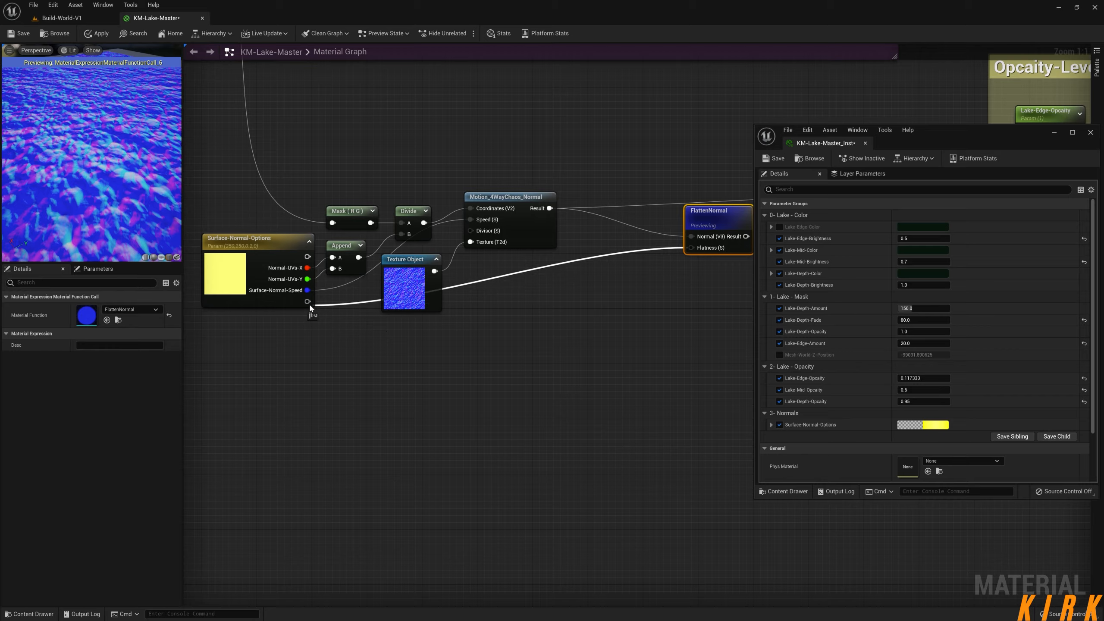
- Name the alpha channel of Surface-Normal-Options Surface-Normal-Amount
{"action": "left_click", "coordinate": [261, 238]}
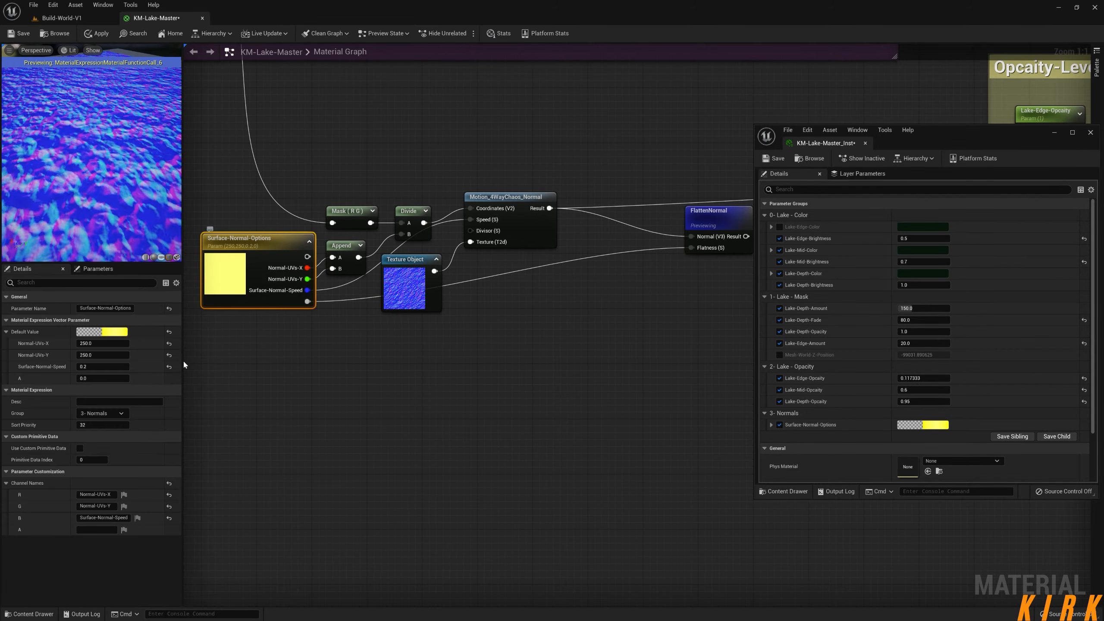
{"action": "left_click", "coordinate": [97, 529]}
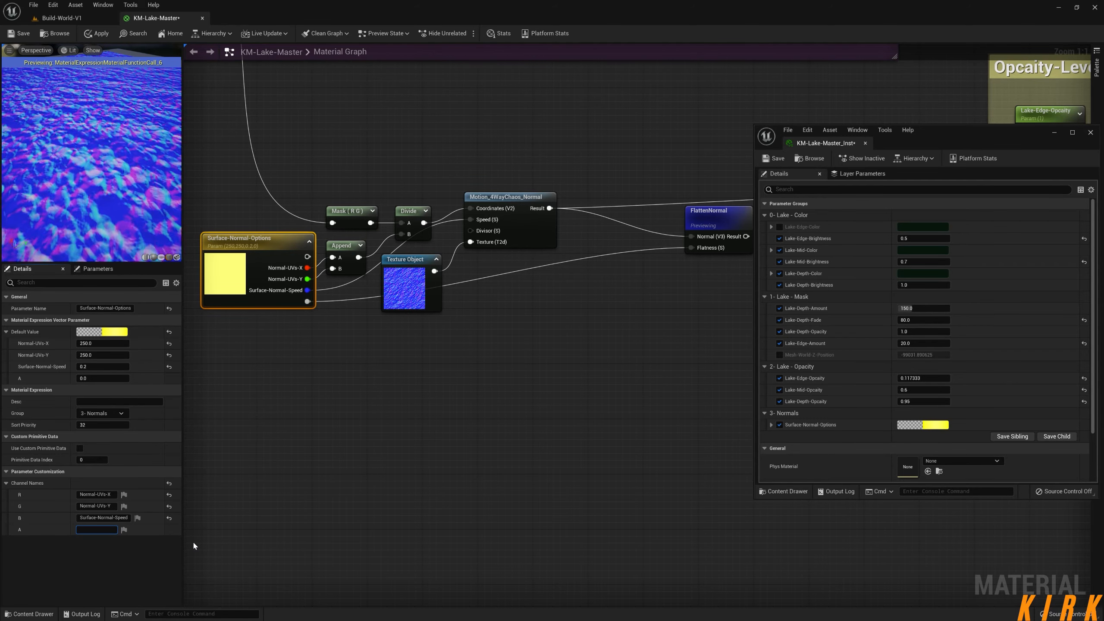
{"action": "left_click_drag", "start_coordinate": [79, 518], "coordinate": [112, 518]}
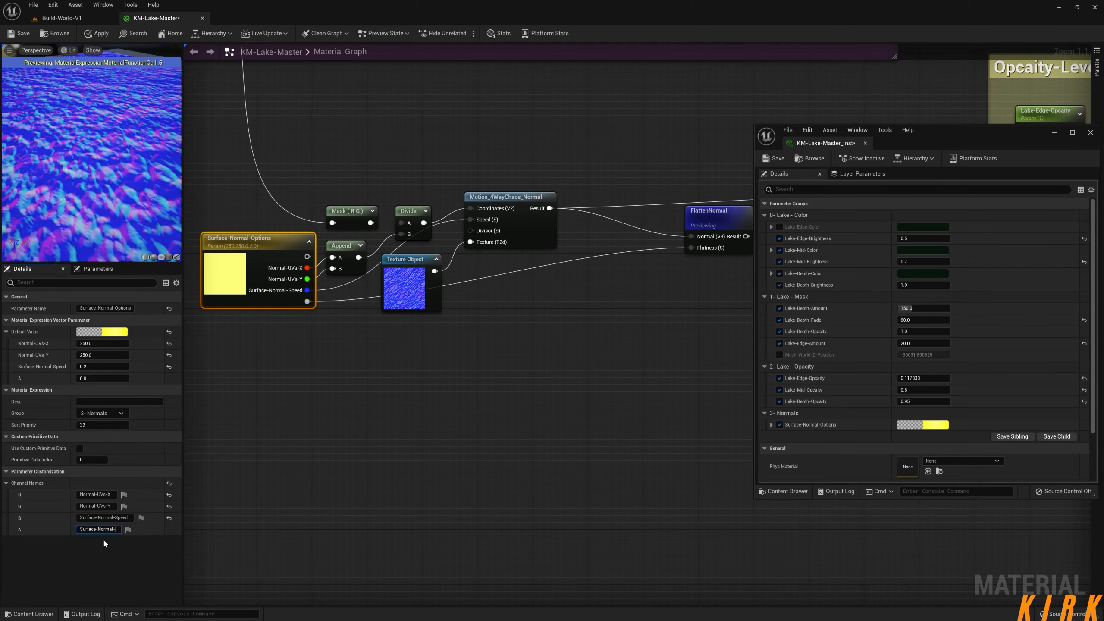
{"action": "type", "text": "mount"}
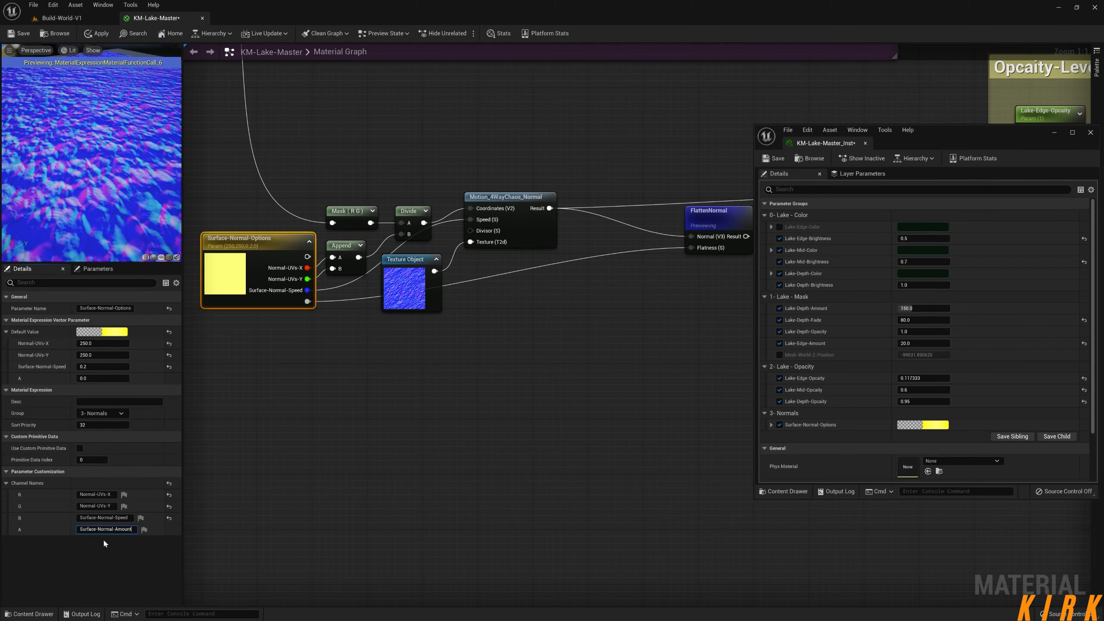
{"action": "key", "text": "Return"}
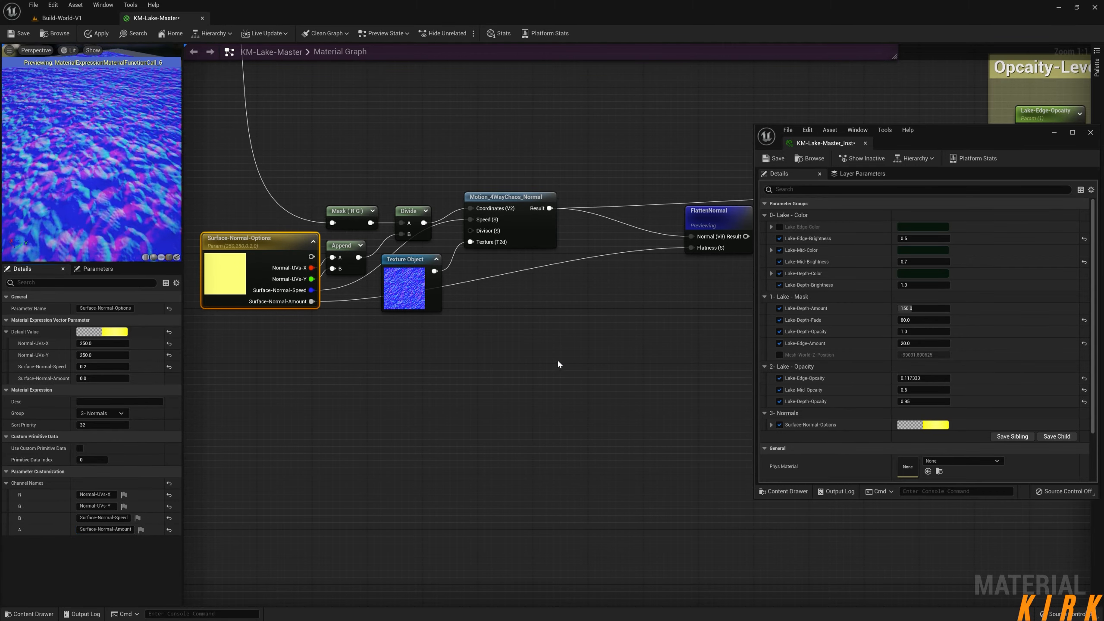
- Move the FlattenNormal node closer to Motion_4WayChaos_Normal and level with its result output
{"action": "right_click_drag", "start_coordinate": [557, 357], "coordinate": [525, 398]}
{"action": "left_click_drag", "start_coordinate": [489, 322], "coordinate": [440, 295]}
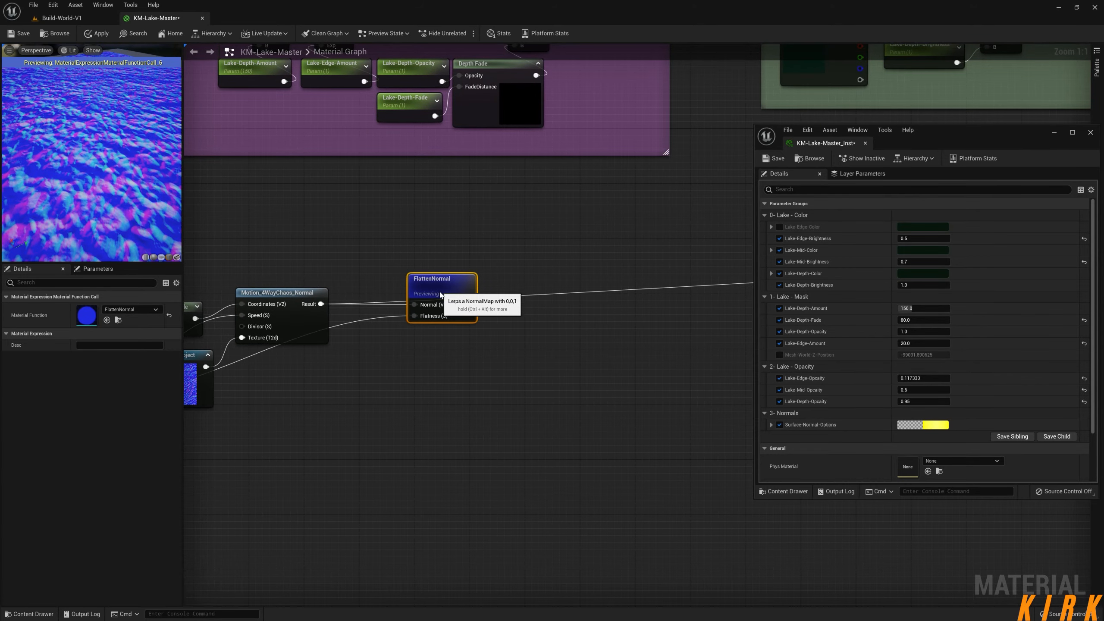
{"action": "left_click", "coordinate": [471, 350]}
{"action": "right_click_drag", "start_coordinate": [513, 340], "coordinate": [439, 338]}
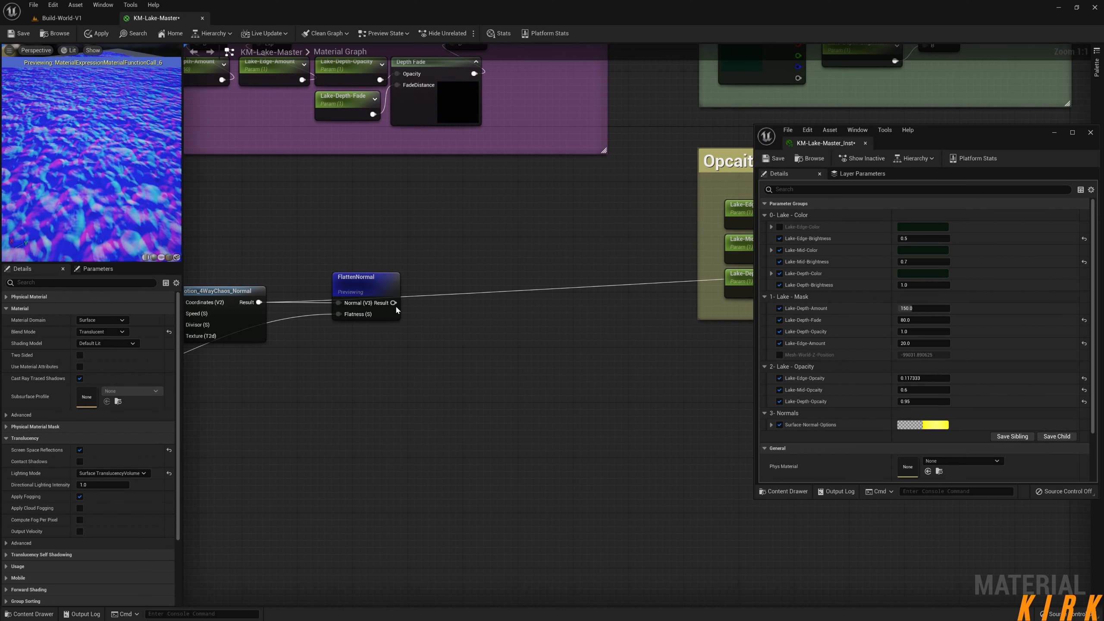
- Add a named reroute declaration called Normals to the FlattenNormal result and place it beside that node
{"action": "left_click_drag", "start_coordinate": [395, 304], "coordinate": [418, 312]}
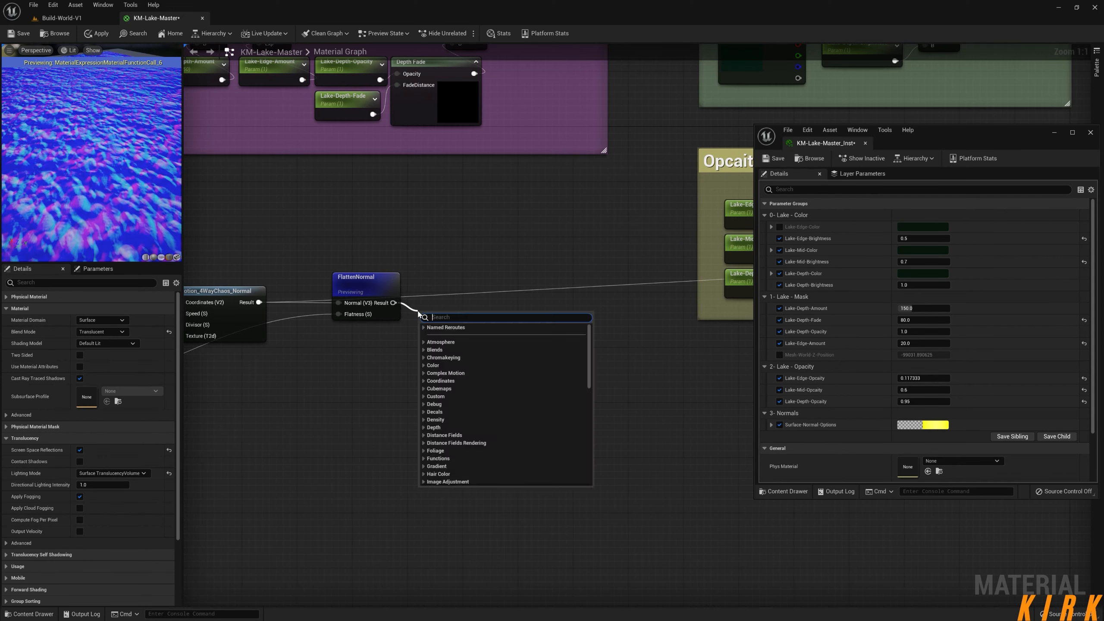
{"action": "type", "text": "rer"}
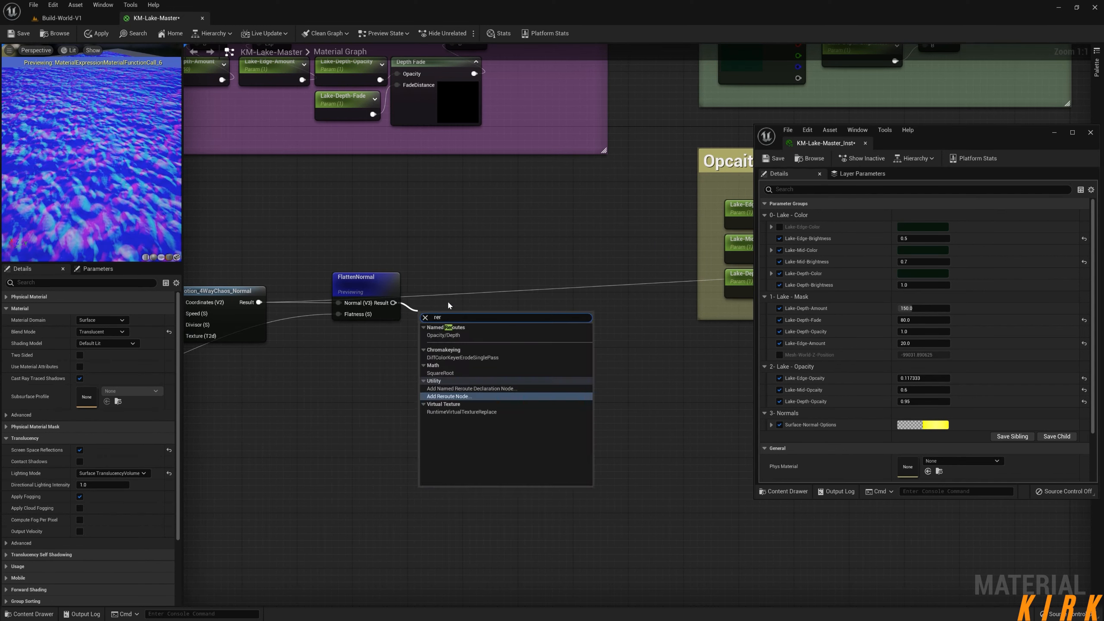
{"action": "left_click", "coordinate": [463, 388]}
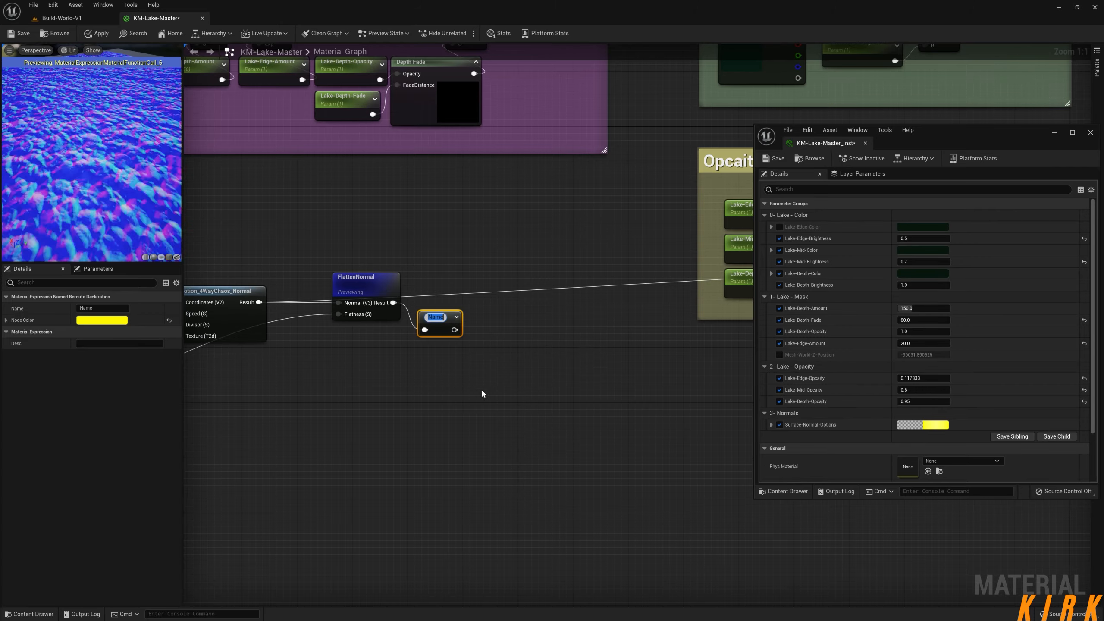
{"action": "type", "text": "Normals"}
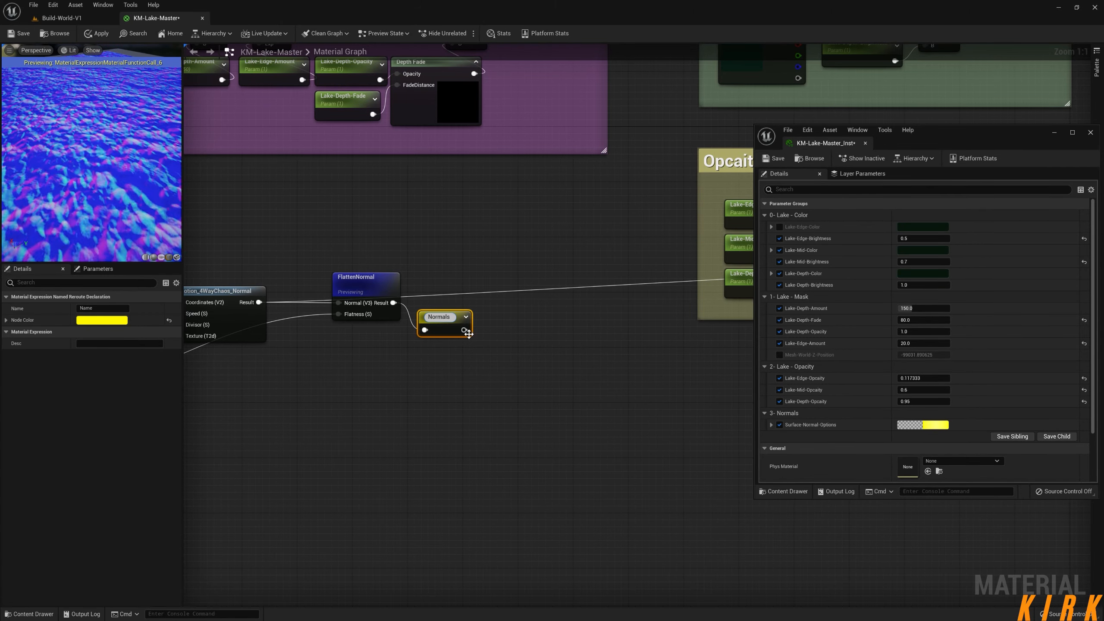
{"action": "key", "text": "Return"}
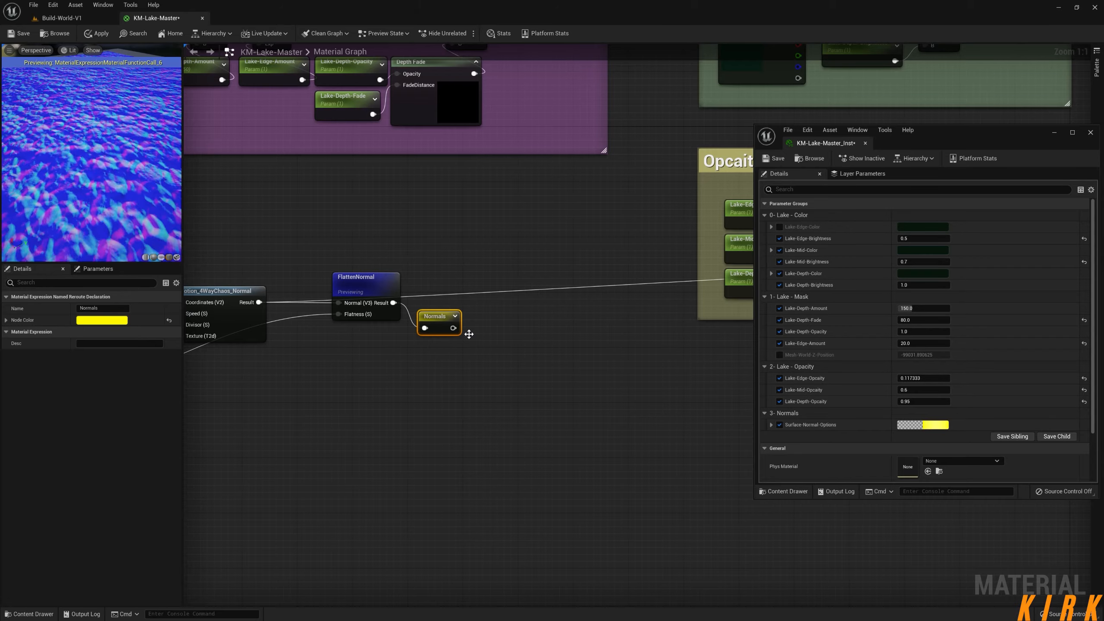
{"action": "left_click_drag", "start_coordinate": [434, 311], "coordinate": [452, 280]}
{"action": "key", "text": "Home"}
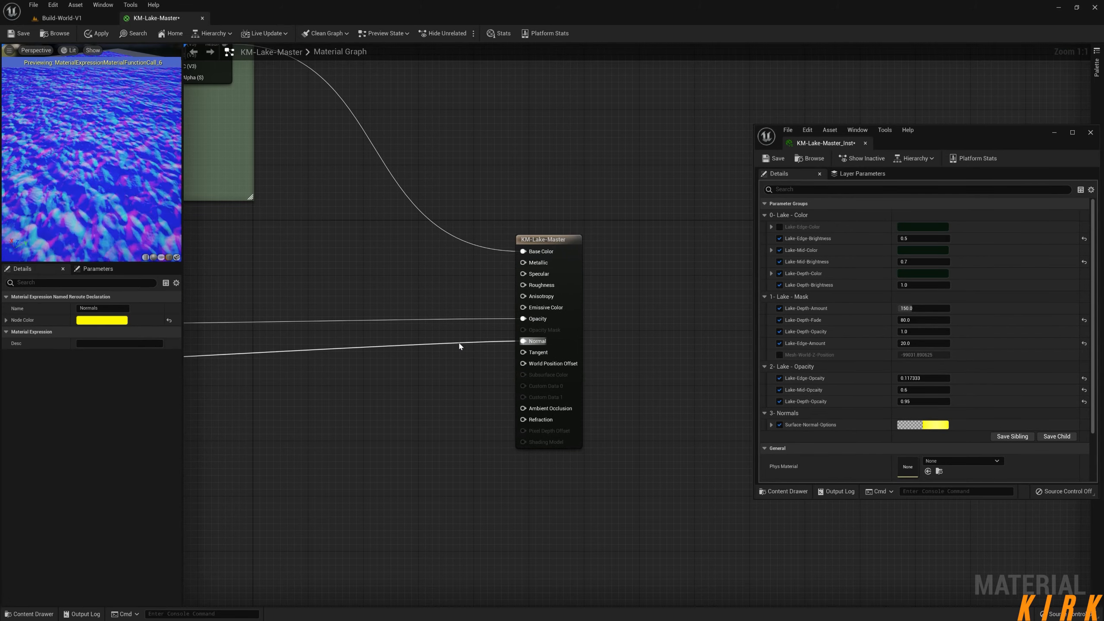
- Add a Normals named reroute usage beside the KM-Lake-Master output node and connect it to the Normal input
{"action": "right_click", "coordinate": [459, 347]}
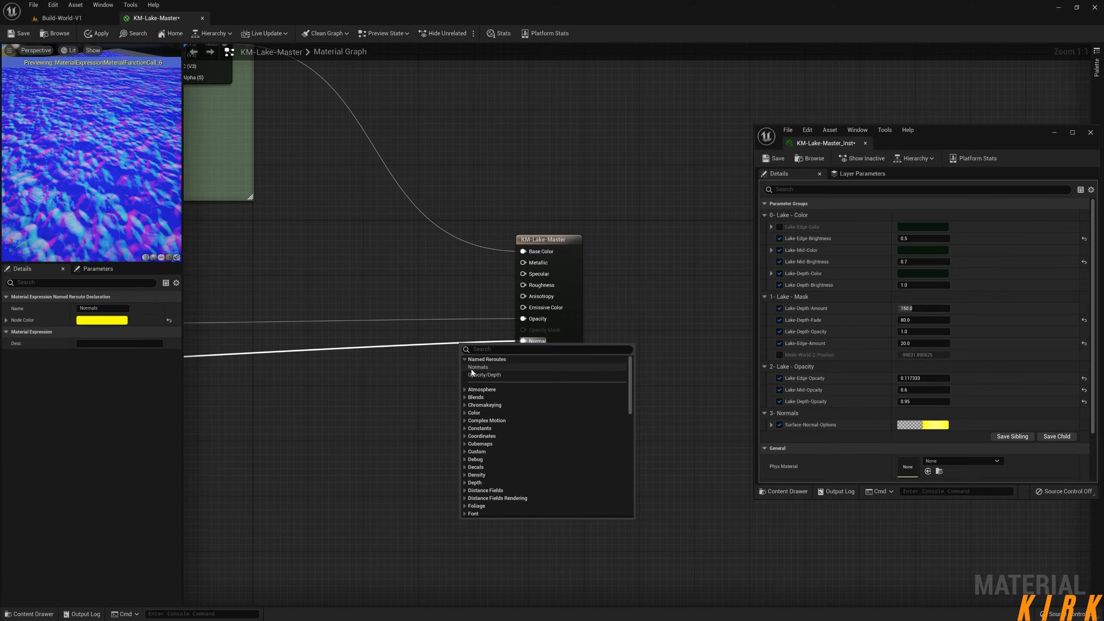
{"action": "left_click", "coordinate": [478, 367]}
{"action": "left_click_drag", "start_coordinate": [493, 359], "coordinate": [525, 341]}
{"action": "right_click_drag", "start_coordinate": [378, 407], "coordinate": [547, 407]}
{"action": "right_click_drag", "start_coordinate": [288, 344], "coordinate": [893, 295]}
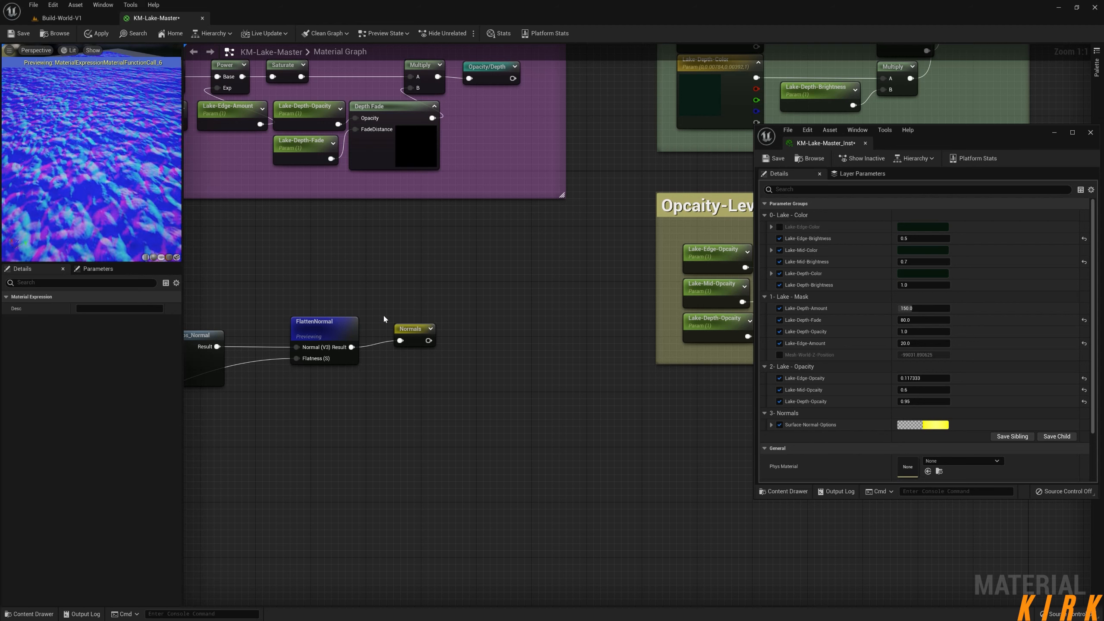
{"action": "right_click", "coordinate": [321, 328]}
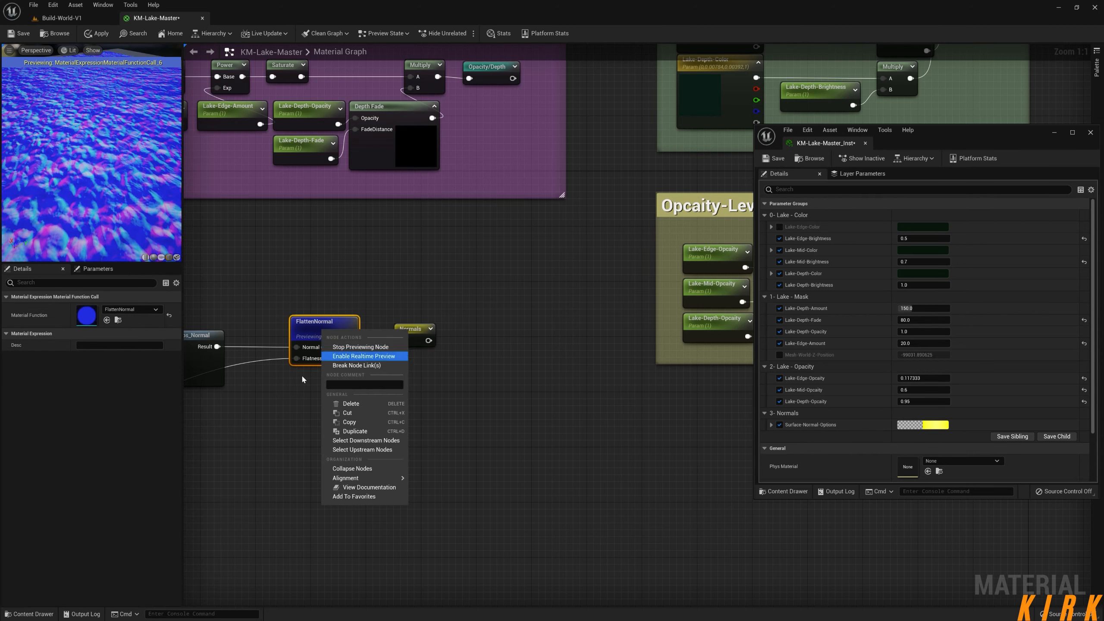
{"action": "left_click", "coordinate": [263, 412]}
{"action": "right_click_drag", "start_coordinate": [262, 412], "coordinate": [495, 379]}
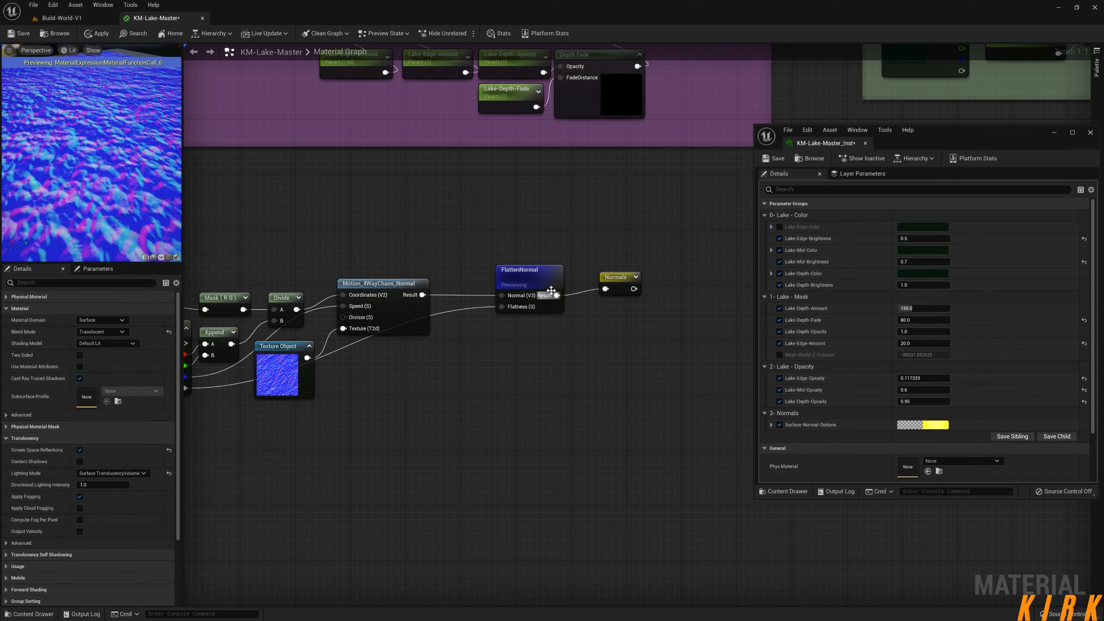
{"action": "left_click", "coordinate": [535, 280]}
- Set the default Surface-Normal-Amount of the Surface-Normal-Options parameter to 0
{"action": "right_click_drag", "start_coordinate": [457, 434], "coordinate": [514, 395]}
{"action": "right_click_drag", "start_coordinate": [566, 343], "coordinate": [649, 325]}
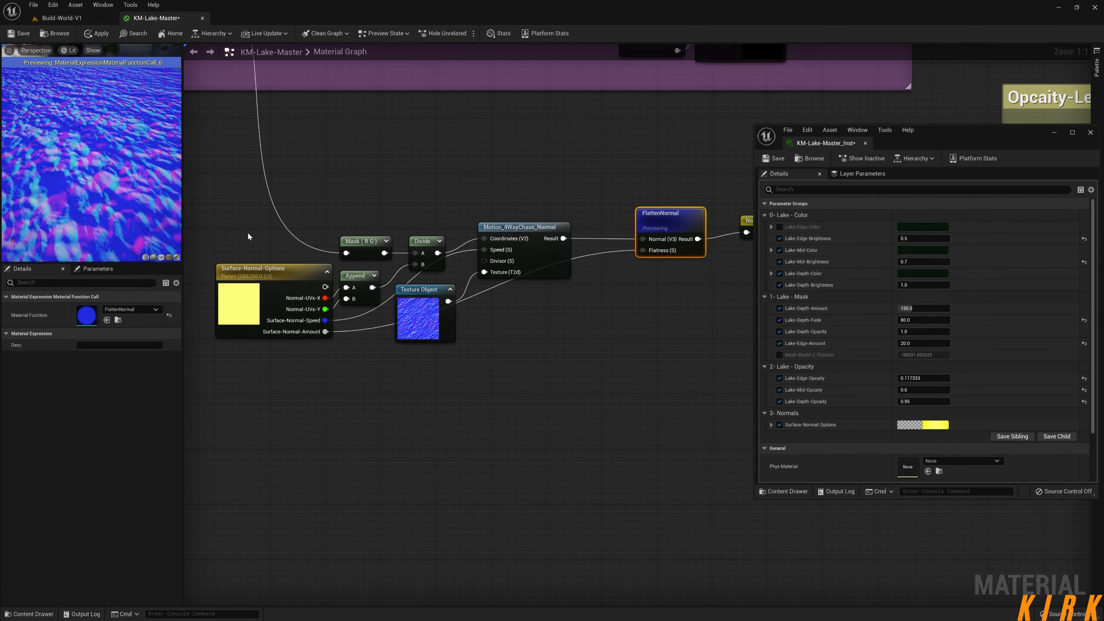
{"action": "left_click", "coordinate": [278, 296]}
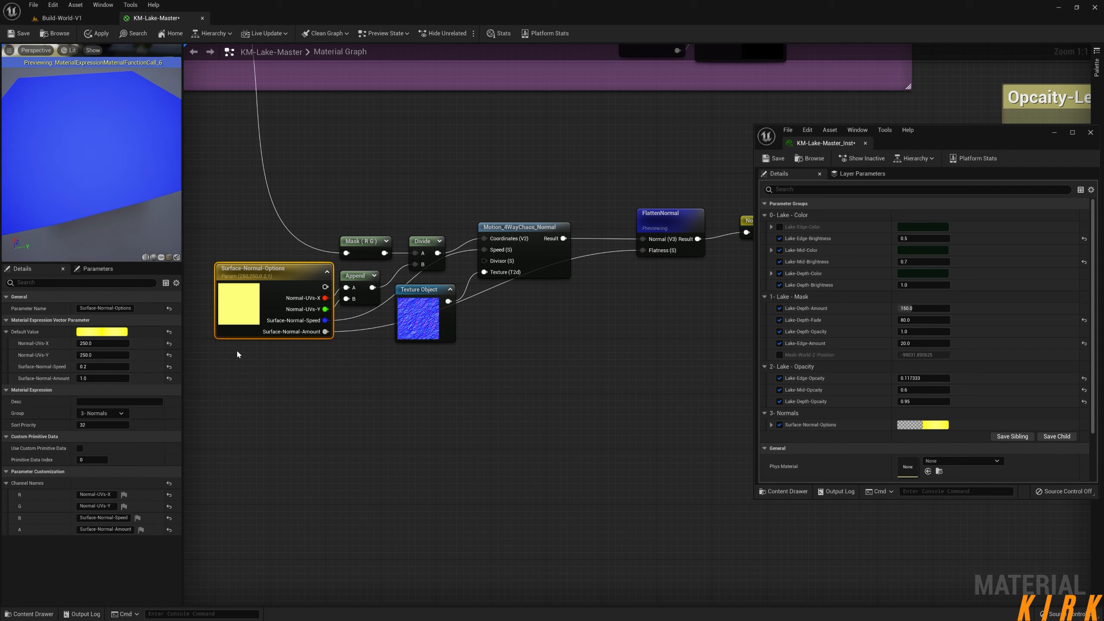
{"action": "key", "text": "Return"}
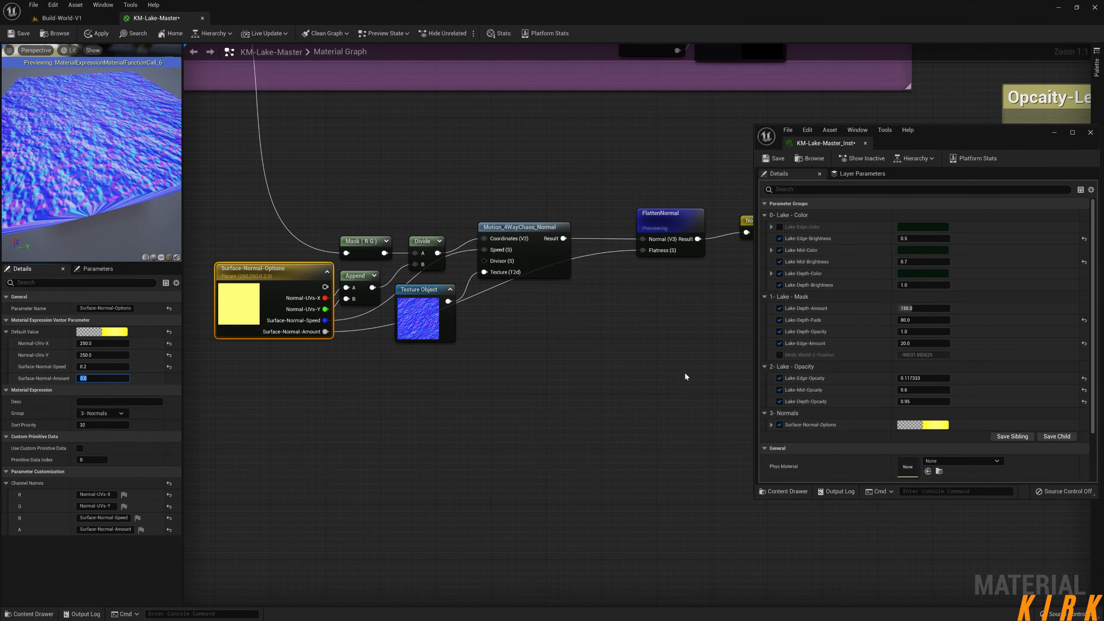
- Insert a OneMinus node between the Surface-Normal-Amount output and the FlattenNormal Flatness input, positioned below and left of FlattenNormal
{"action": "left_click_drag", "start_coordinate": [643, 251], "coordinate": [582, 320]}
{"action": "type", "text": "one"}
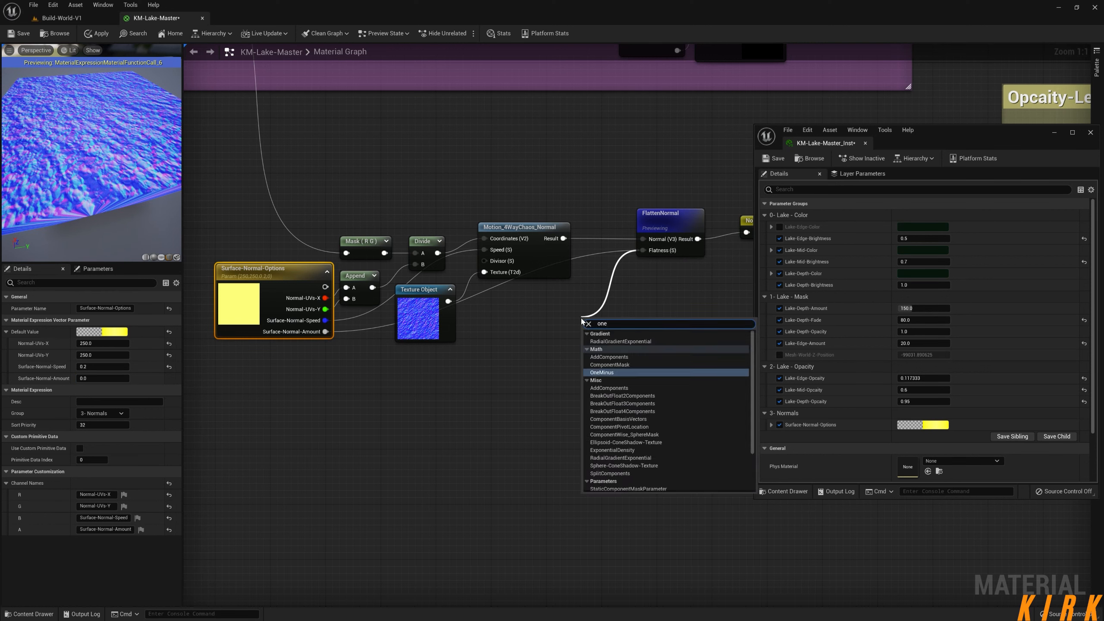
{"action": "key", "text": "Return"}
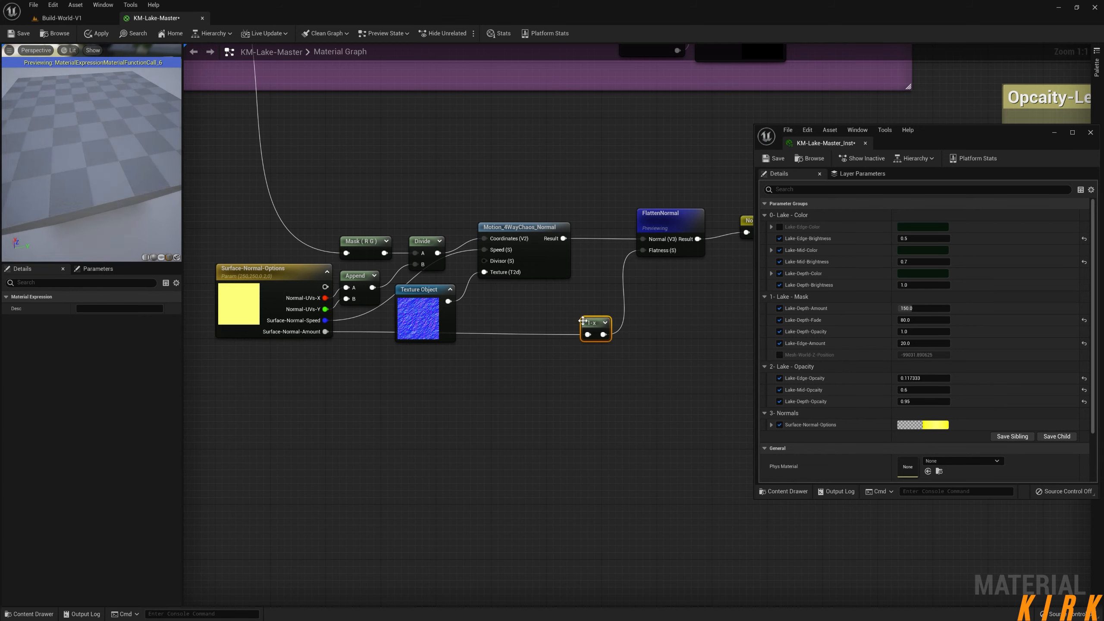
{"action": "left_click_drag", "start_coordinate": [582, 320], "coordinate": [569, 316]}
{"action": "left_click", "coordinate": [439, 370]}
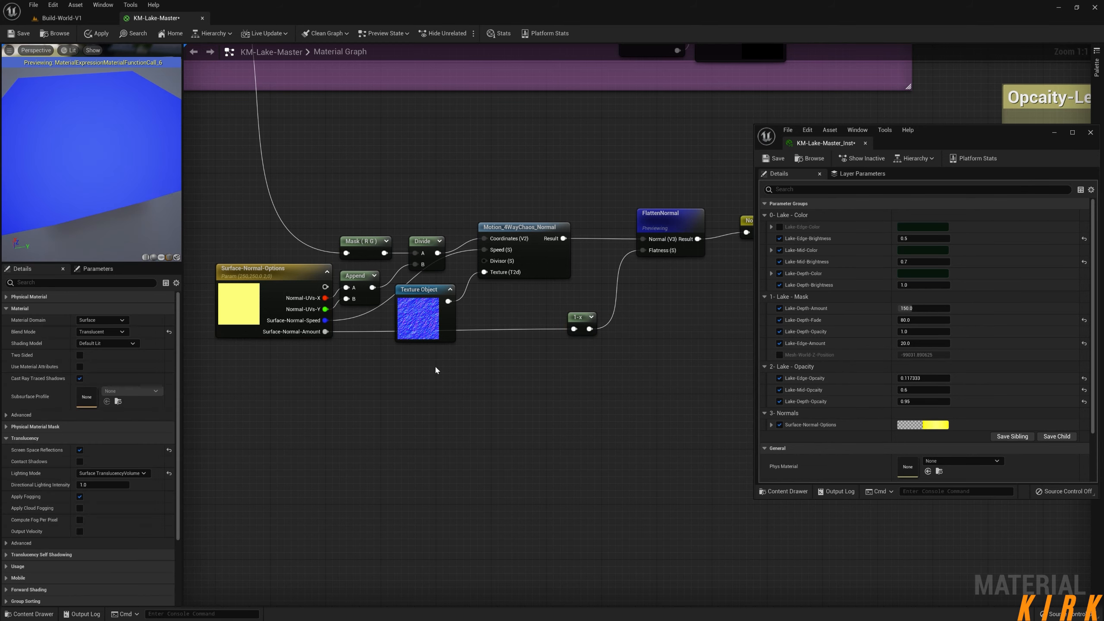
- Set the default Surface-Normal-Amount of Surface-Normal-Options to 1 and apply the material changes
{"action": "left_click", "coordinate": [280, 265]}
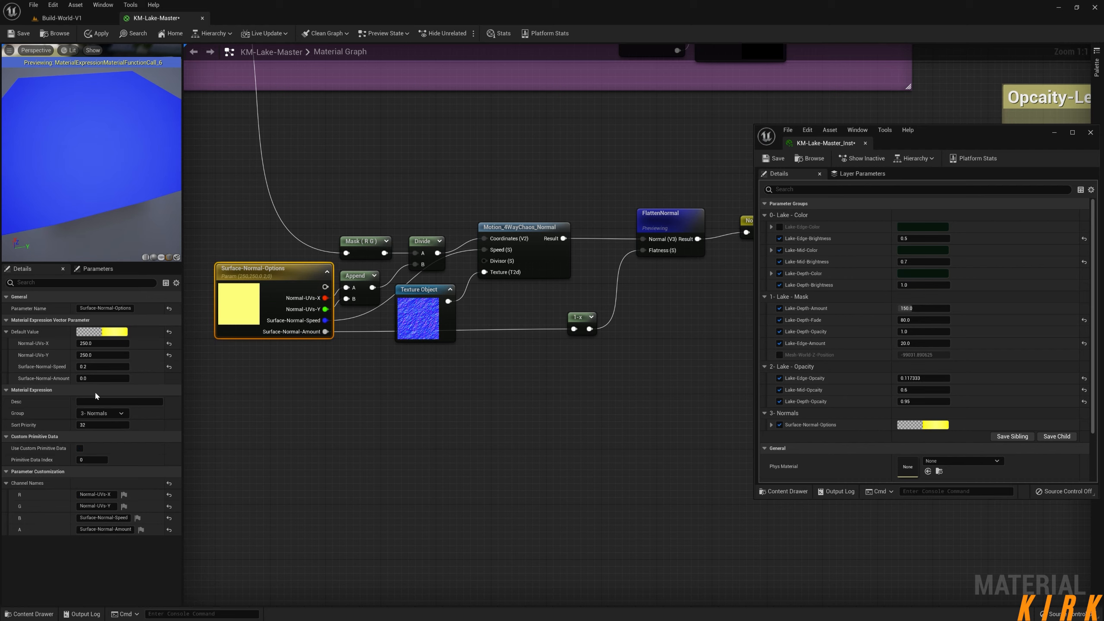
{"action": "left_click", "coordinate": [102, 378]}
{"action": "type", "text": "1"}
{"action": "key", "text": "Return"}
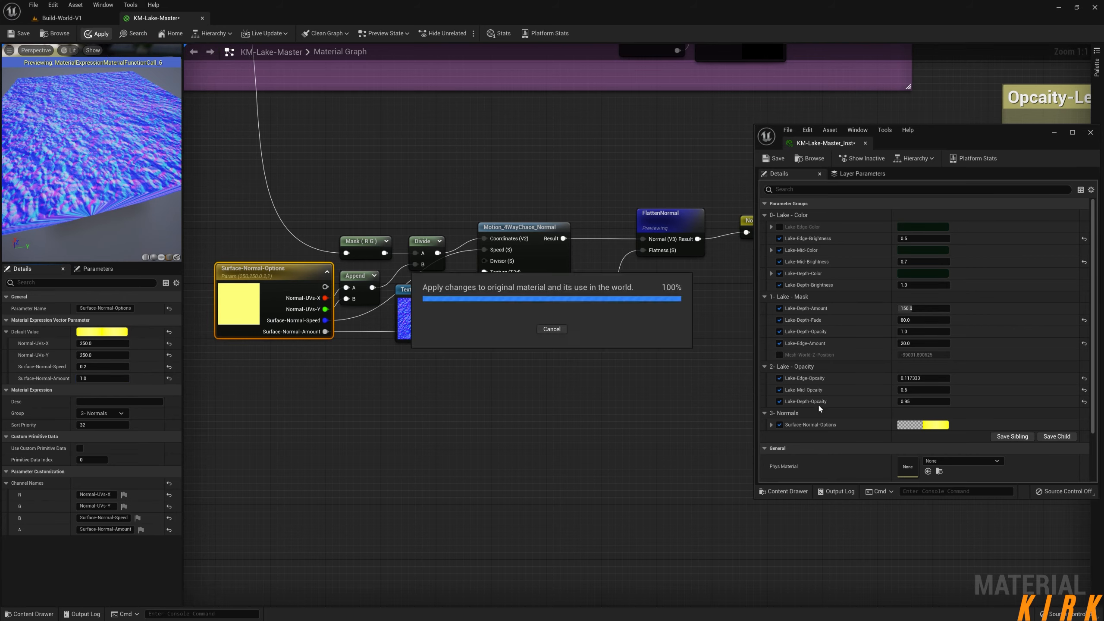
- Expand Surface-Normal-Options in the KM-Lake-Master_Inst material instance and set its Surface-Normal-Amount to 1
{"action": "left_click", "coordinate": [772, 424]}
{"action": "scroll", "coordinate": [877, 468], "scroll_direction": "down", "scroll_amount": 3}
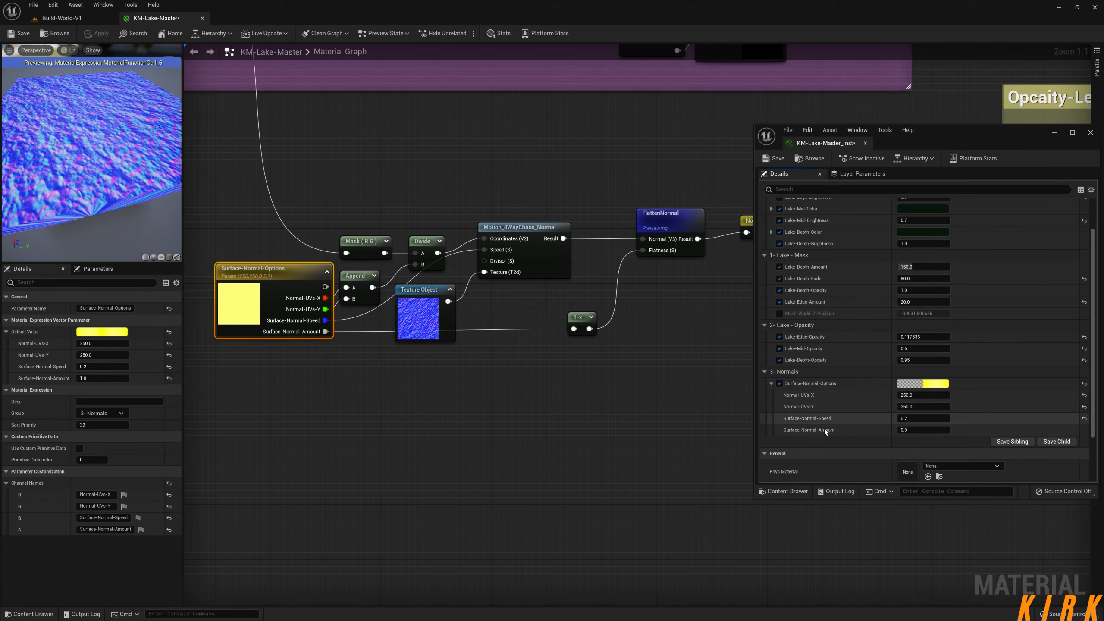
{"action": "left_click", "coordinate": [917, 430]}
{"action": "type", "text": "1"}
{"action": "key", "text": "Return"}
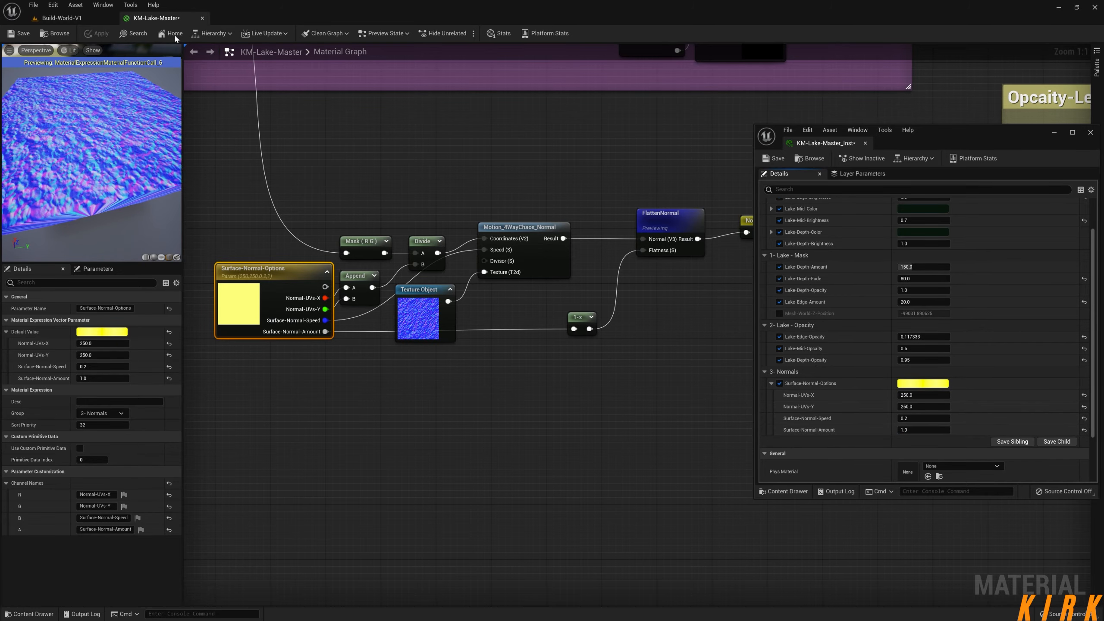
- With the Build-World-V1 level in view, set Normal-UVs-X and Normal-UVs-Y of the lake material instance to 320
{"action": "left_click", "coordinate": [61, 18]}
{"action": "right_click_drag", "start_coordinate": [432, 155], "coordinate": [415, 241]}
{"action": "key", "text": "w"}
{"action": "key", "text": "s"}
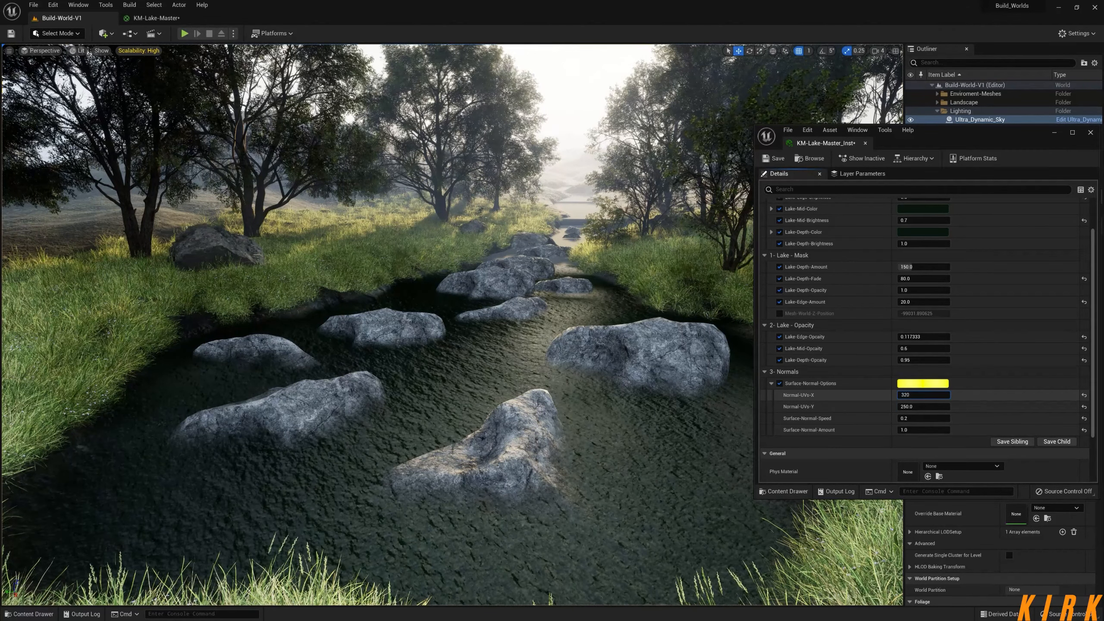
{"action": "key", "text": "Return"}
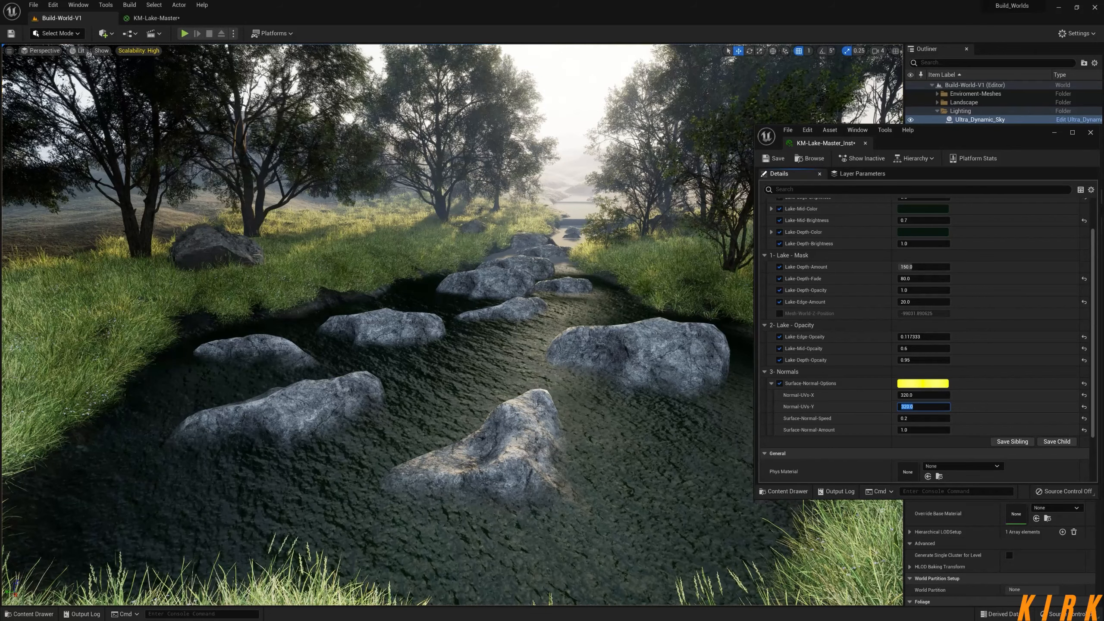
- In the KM-Lake-Master graph, stop previewing FlattenNormal and align the Normals reroute declaration with its result output
{"action": "left_click", "coordinate": [165, 20]}
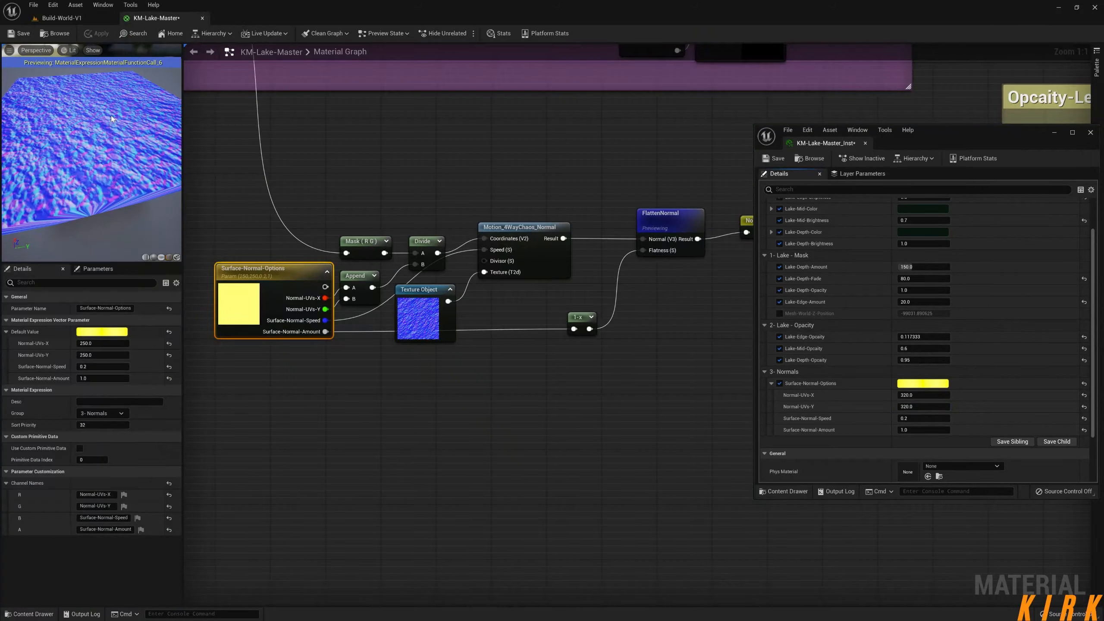
{"action": "scroll", "coordinate": [413, 307], "scroll_direction": "down", "scroll_amount": 2}
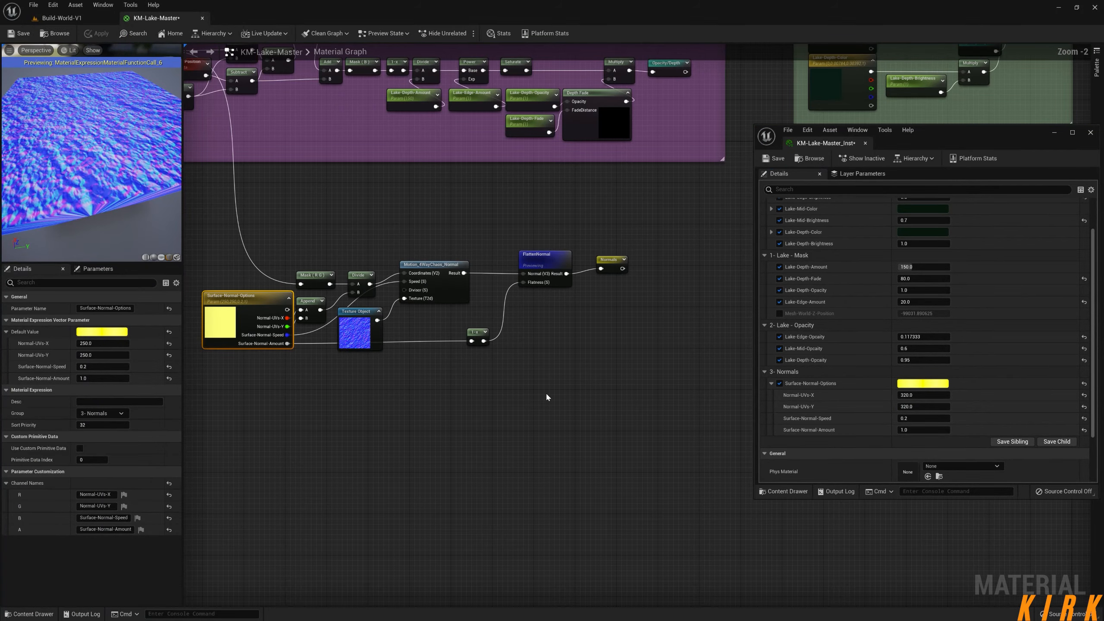
{"action": "right_click_drag", "start_coordinate": [546, 396], "coordinate": [599, 375]}
{"action": "right_click", "coordinate": [593, 238]}
{"action": "left_click", "coordinate": [627, 255]}
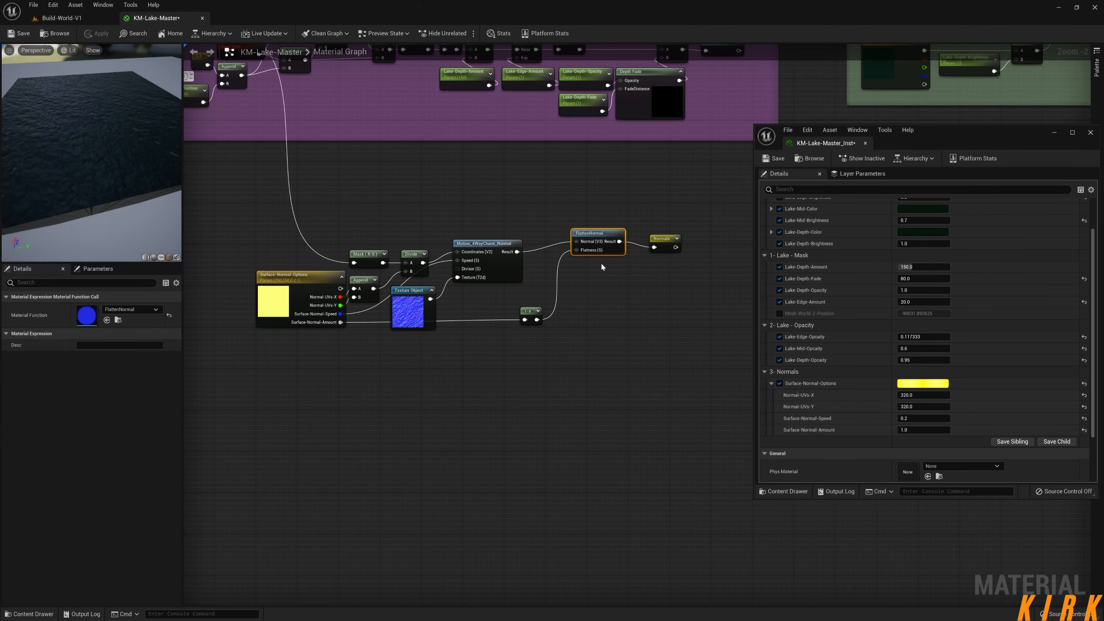
{"action": "left_click_drag", "start_coordinate": [663, 243], "coordinate": [656, 248]}
- Look at the water surface in the Build-World-V1 level and return to the KM-Lake-Master graph
{"action": "right_click_drag", "start_coordinate": [597, 307], "coordinate": [641, 333]}
{"action": "scroll", "coordinate": [641, 334], "scroll_direction": "down", "scroll_amount": 3}
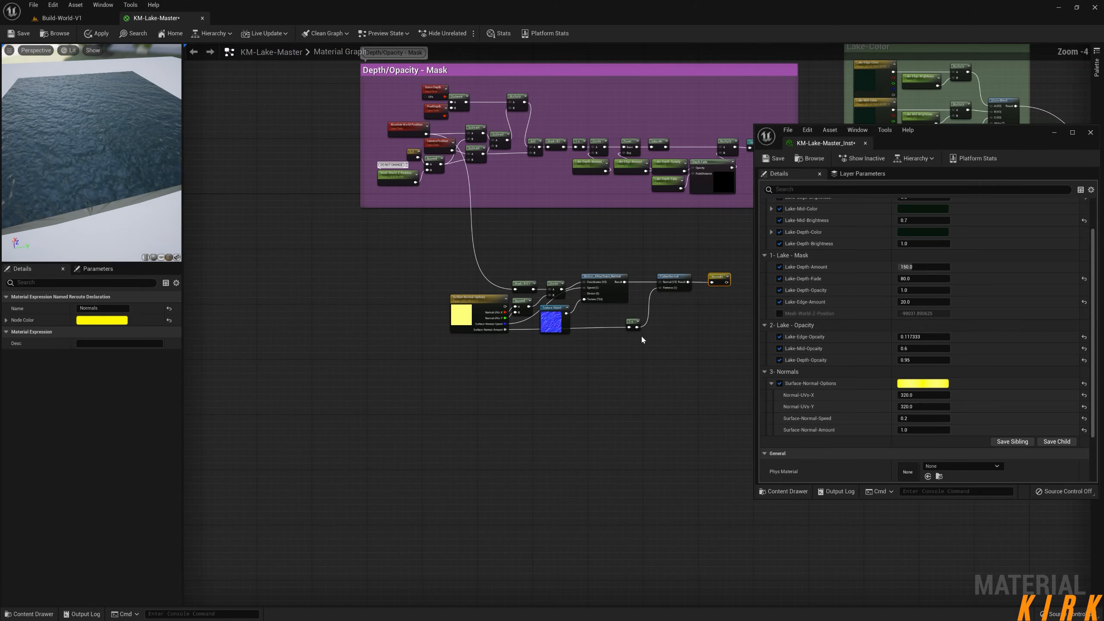
{"action": "scroll", "coordinate": [641, 333], "scroll_direction": "up", "scroll_amount": 1}
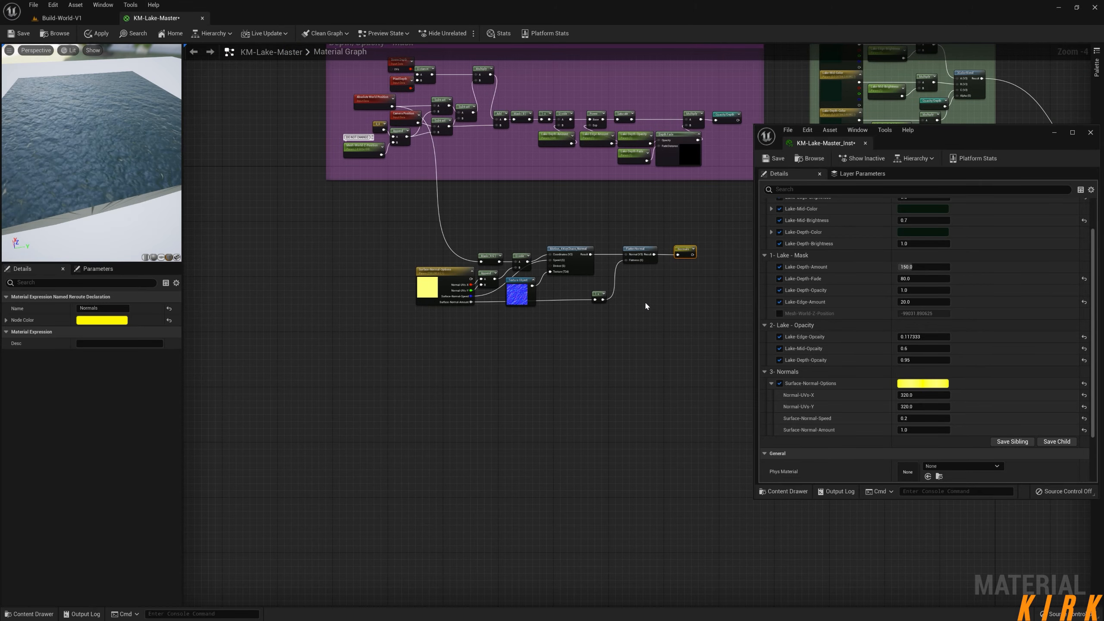
{"action": "right_click_drag", "start_coordinate": [644, 301], "coordinate": [552, 276]}
{"action": "left_click", "coordinate": [73, 18]}
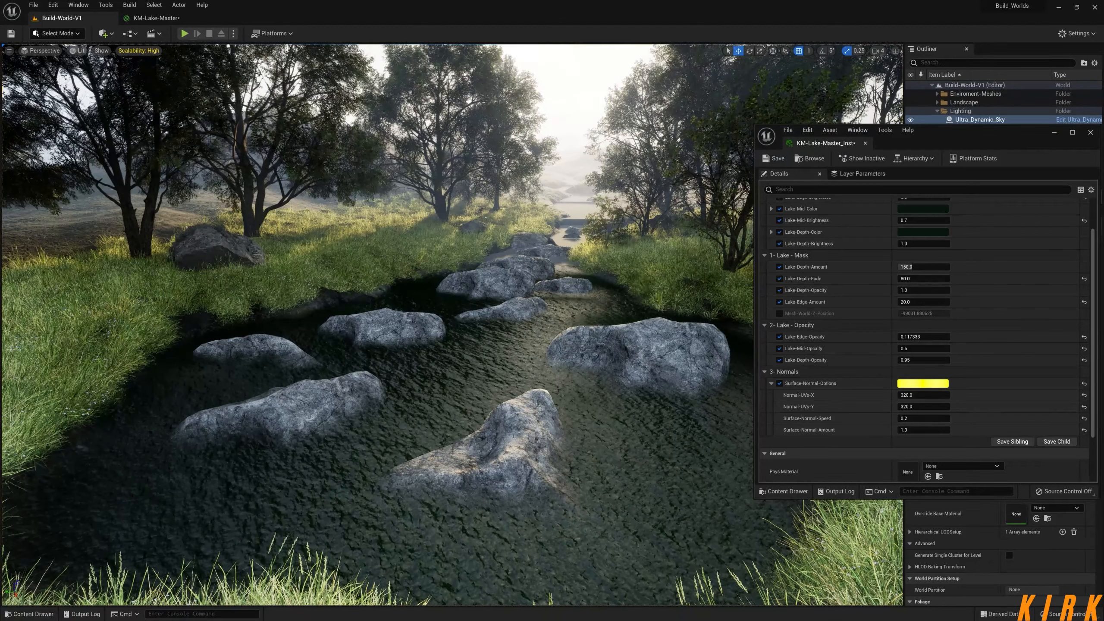
{"action": "left_click", "coordinate": [157, 18]}
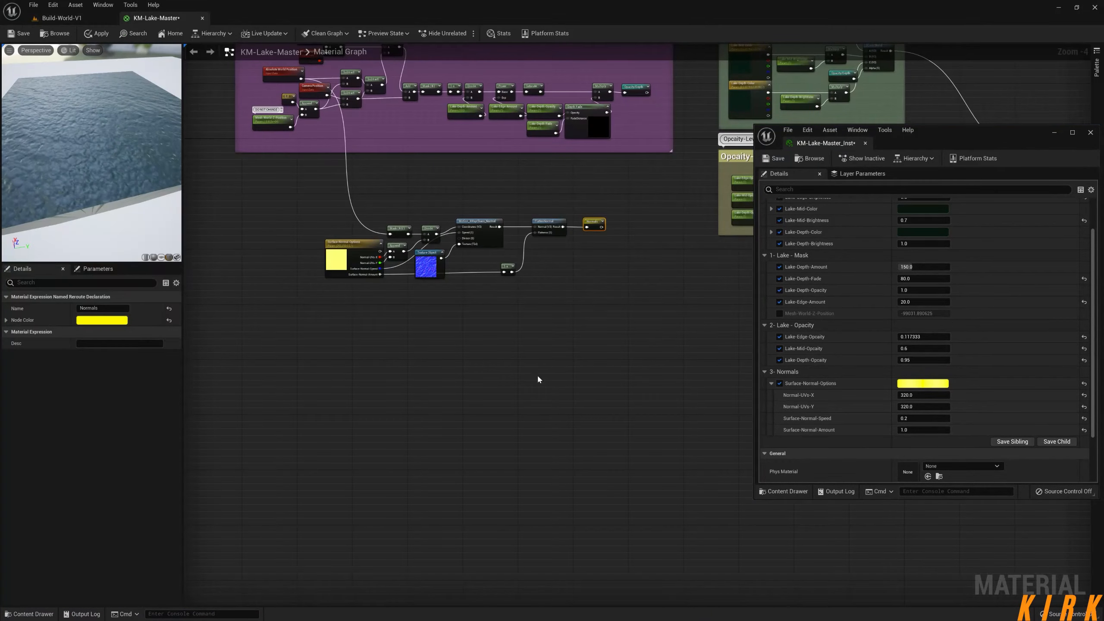
- Paste a copy of the whole surface-normals node chain below the original and delete that copy
{"action": "scroll", "coordinate": [653, 309], "scroll_direction": "up", "scroll_amount": 2}
{"action": "right_click_drag", "start_coordinate": [633, 342], "coordinate": [579, 335]}
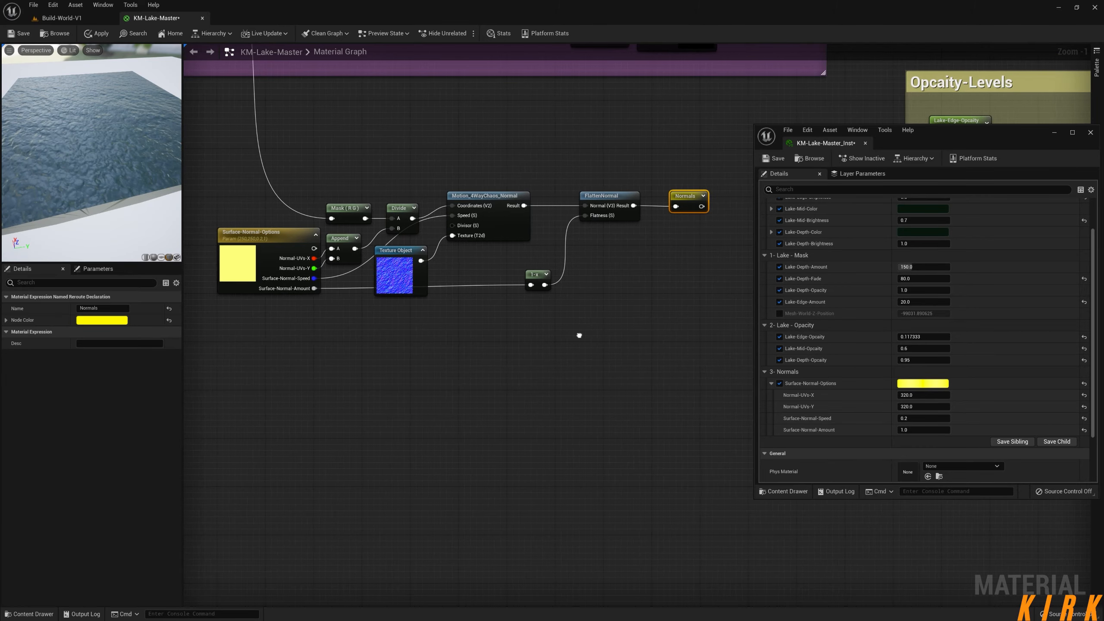
{"action": "left_click_drag", "start_coordinate": [710, 164], "coordinate": [205, 326]}
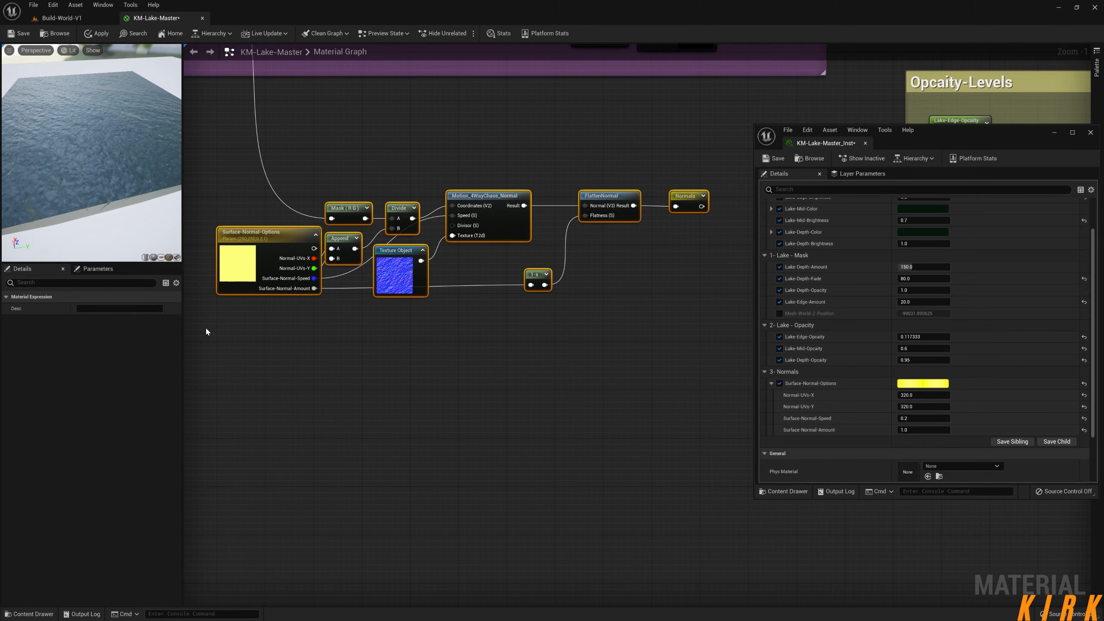
{"action": "right_click_drag", "start_coordinate": [399, 394], "coordinate": [406, 335]}
{"action": "key", "text": "ctrl+c"}
{"action": "key", "text": "ctrl+v"}
{"action": "right_click_drag", "start_coordinate": [598, 434], "coordinate": [599, 384]}
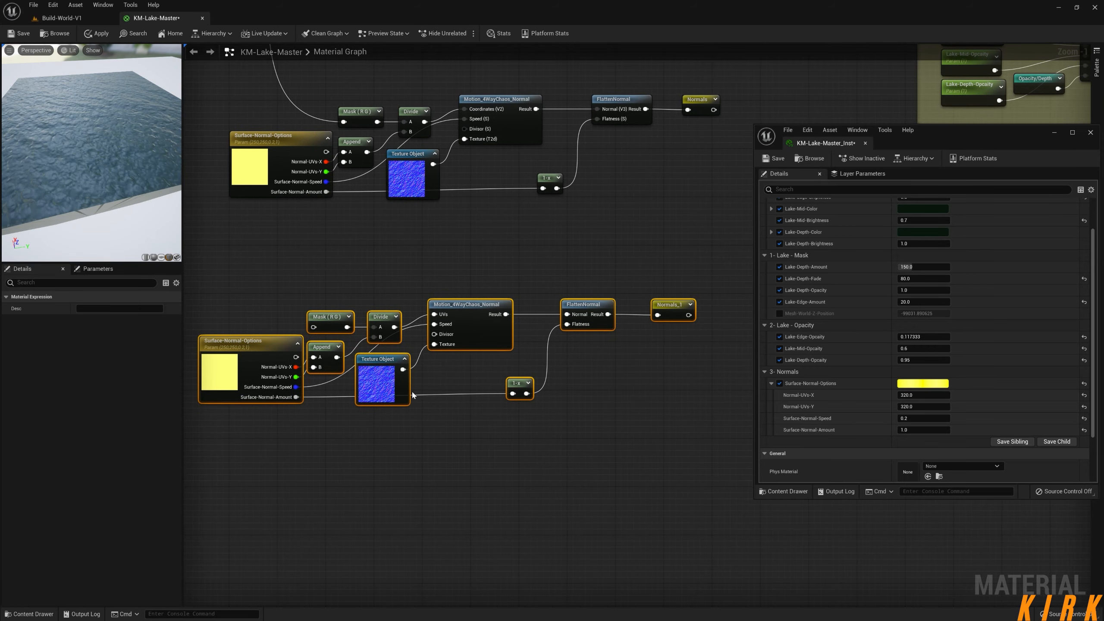
{"action": "right_click_drag", "start_coordinate": [475, 451], "coordinate": [521, 433]}
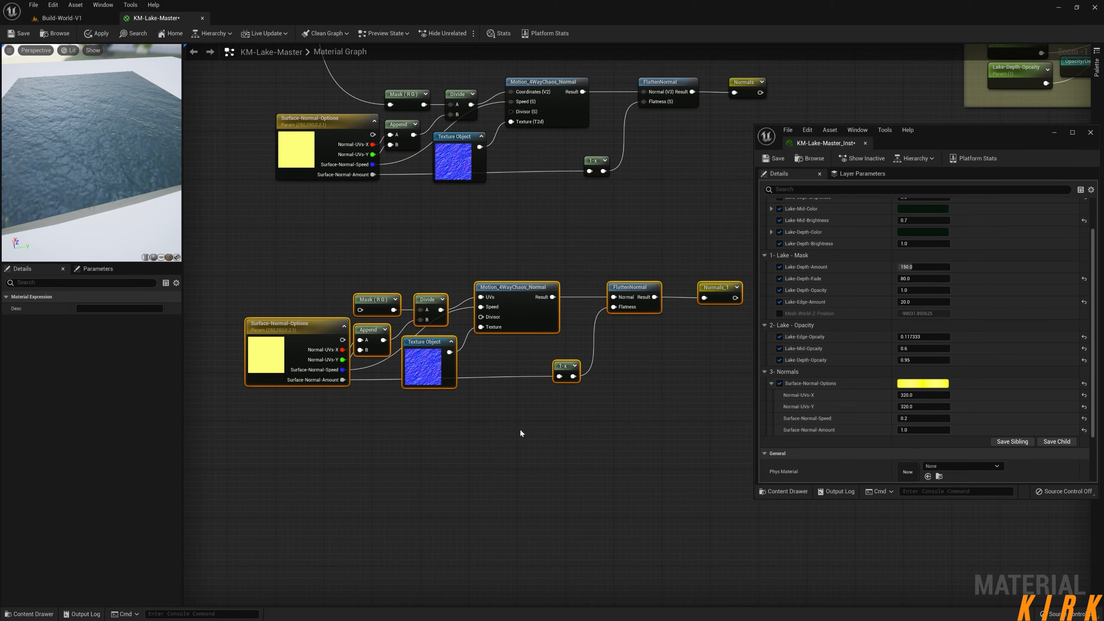
{"action": "left_click_drag", "start_coordinate": [734, 249], "coordinate": [230, 428]}
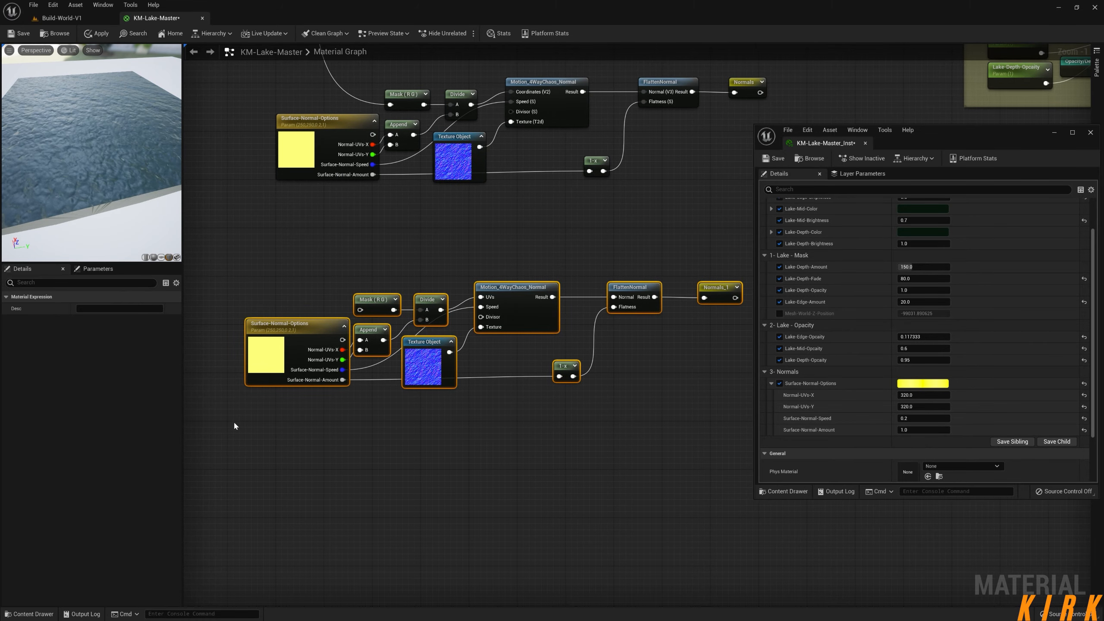
{"action": "key", "text": "Delete"}
- Enclose the surface-normals node chain in a comment box titled Normals with font size 30
{"action": "right_click_drag", "start_coordinate": [477, 279], "coordinate": [462, 381]}
{"action": "scroll", "coordinate": [437, 371], "scroll_direction": "down", "scroll_amount": 1}
{"action": "left_click_drag", "start_coordinate": [652, 211], "coordinate": [219, 339]}
{"action": "key", "text": "c"}
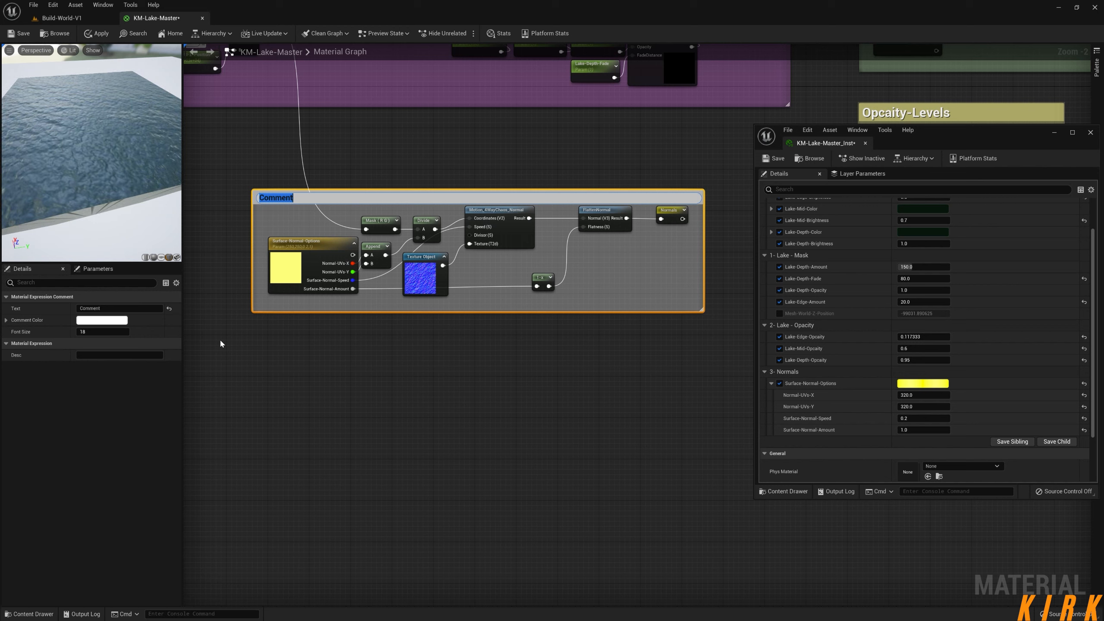
{"action": "type", "text": "Normals"}
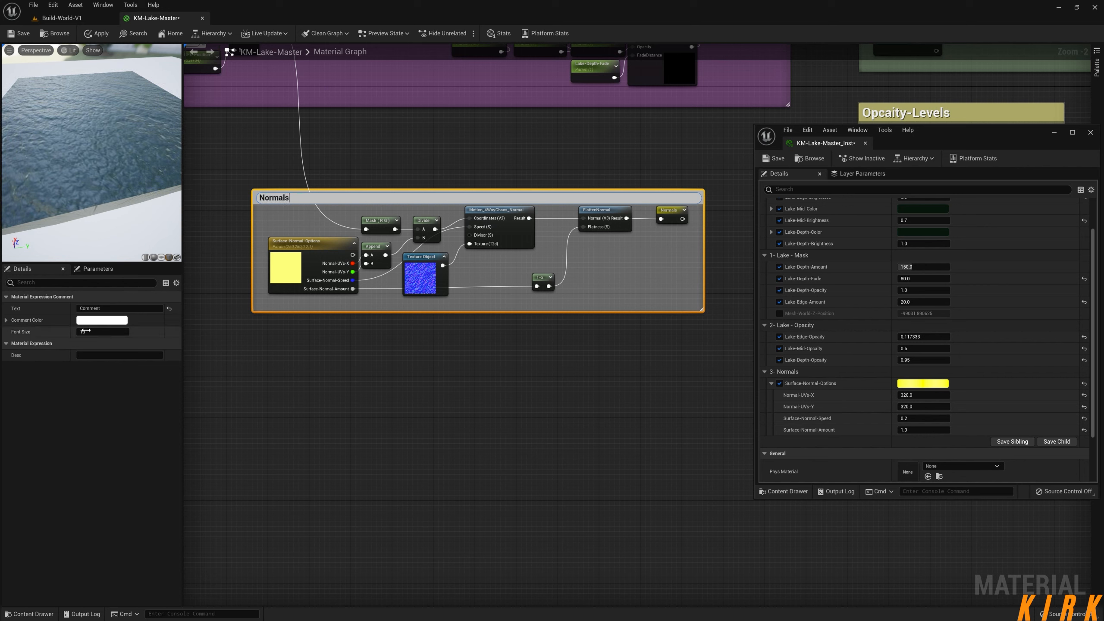
{"action": "key", "text": "Return"}
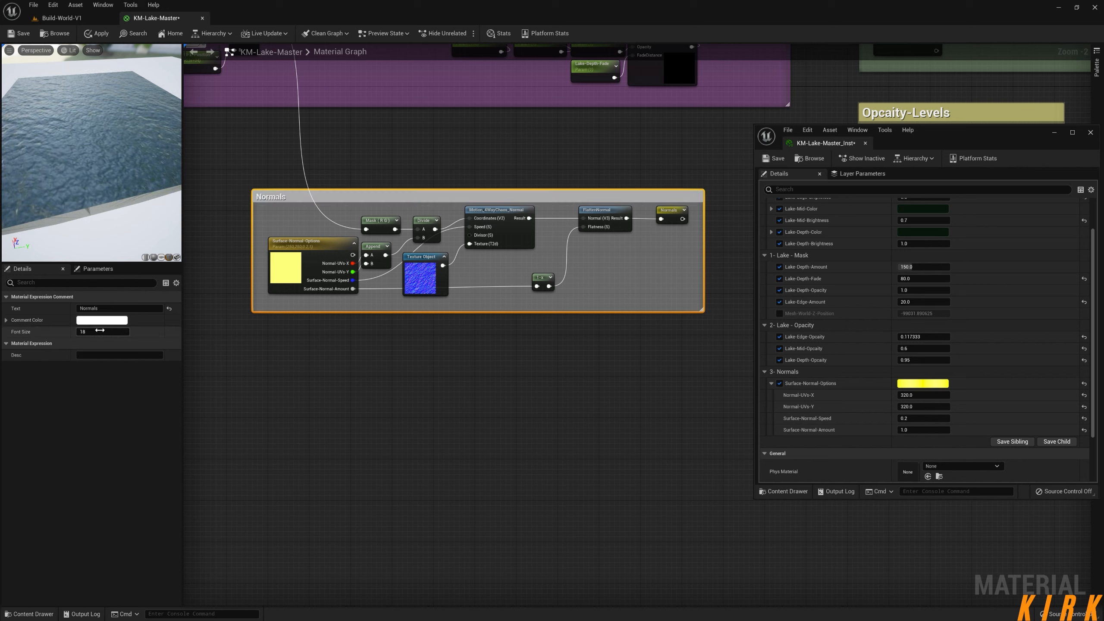
{"action": "key", "text": "Return"}
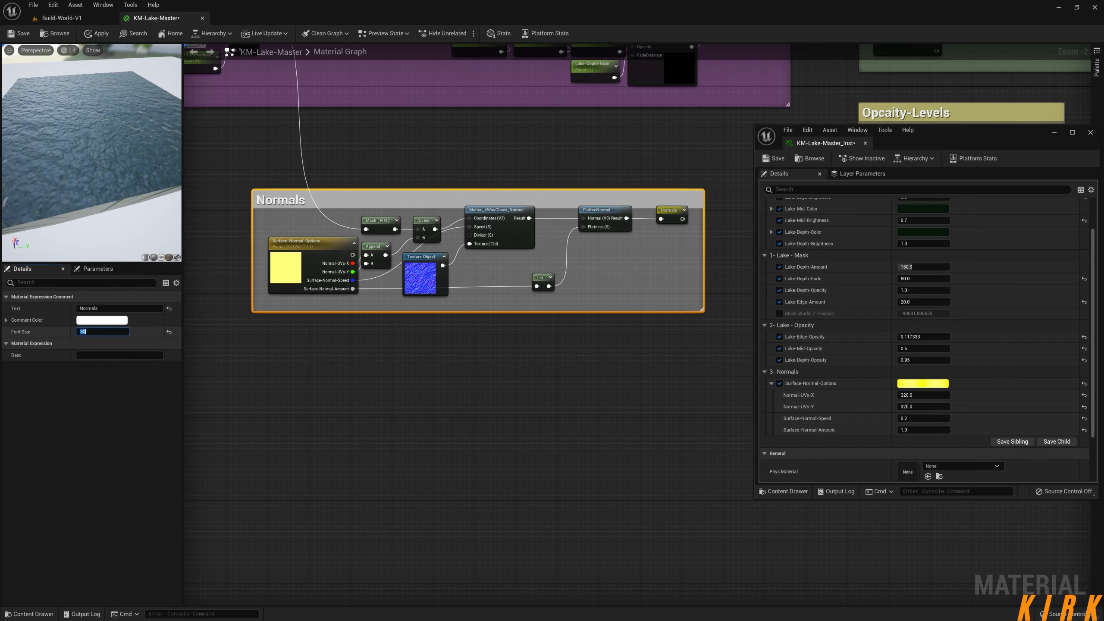
- Set the color of the Normals comment box to violet-blue, sRGB hex 6100FFFF
{"action": "left_click", "coordinate": [101, 320]}
{"action": "left_click", "coordinate": [139, 350]}
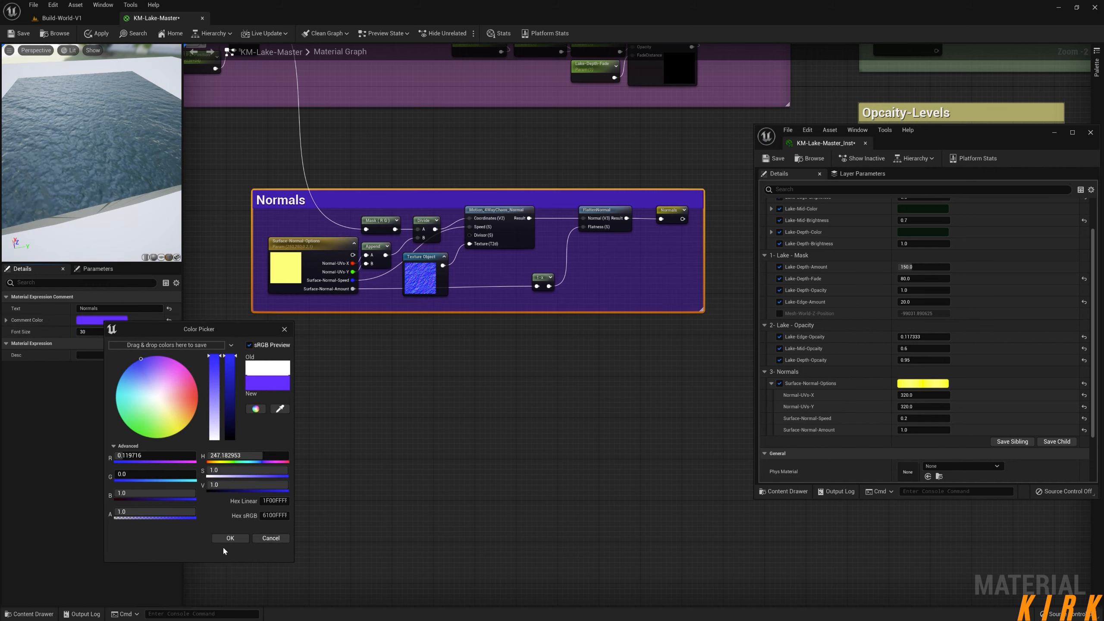
{"action": "left_click", "coordinate": [231, 538]}
{"action": "right_click_drag", "start_coordinate": [442, 288], "coordinate": [491, 374]}
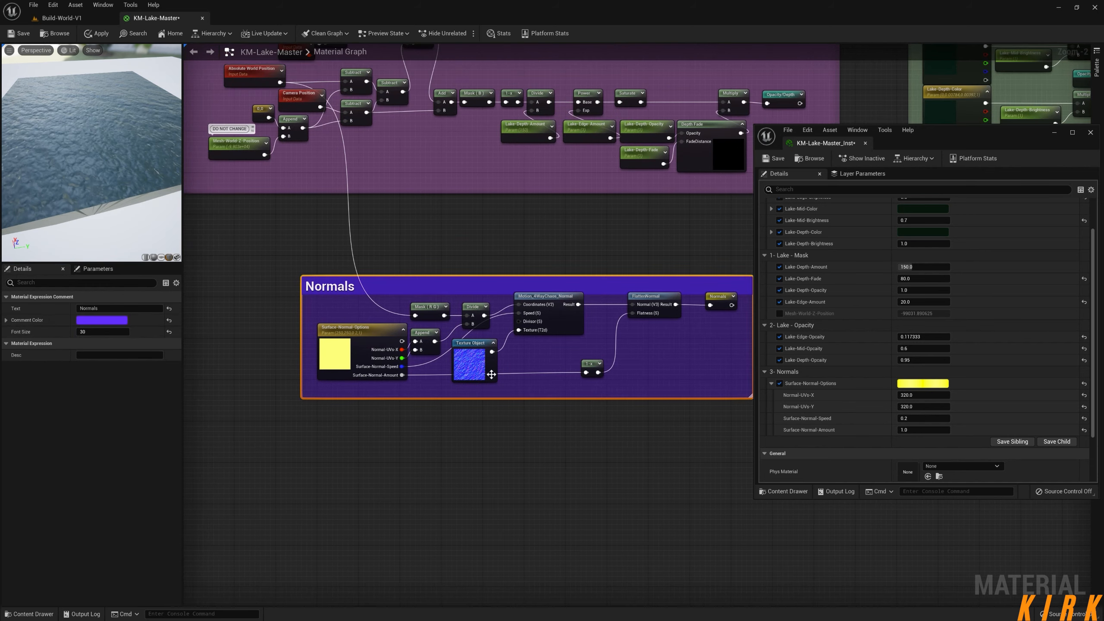
{"action": "right_click_drag", "start_coordinate": [432, 298], "coordinate": [490, 235]}
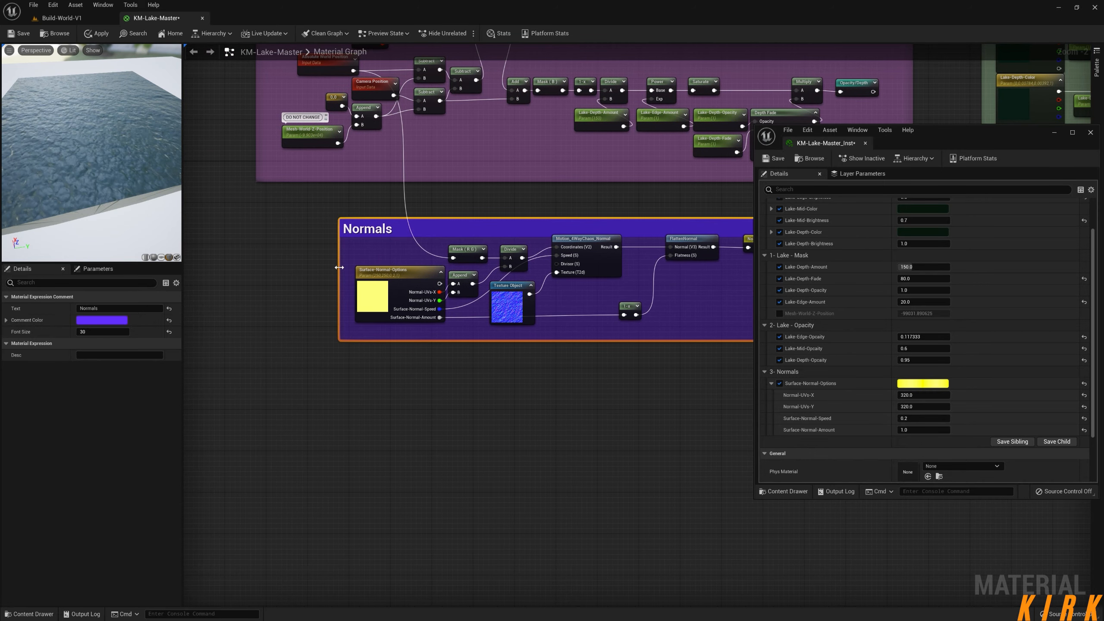
- Enlarge the Normals comment box on all sides so its width matches the Depth/Opacity - Mask box above it
{"action": "left_click_drag", "start_coordinate": [339, 268], "coordinate": [256, 265]}
{"action": "left_click_drag", "start_coordinate": [358, 216], "coordinate": [355, 185]}
{"action": "right_click_drag", "start_coordinate": [518, 212], "coordinate": [348, 221]}
{"action": "right_click_drag", "start_coordinate": [463, 217], "coordinate": [291, 223]}
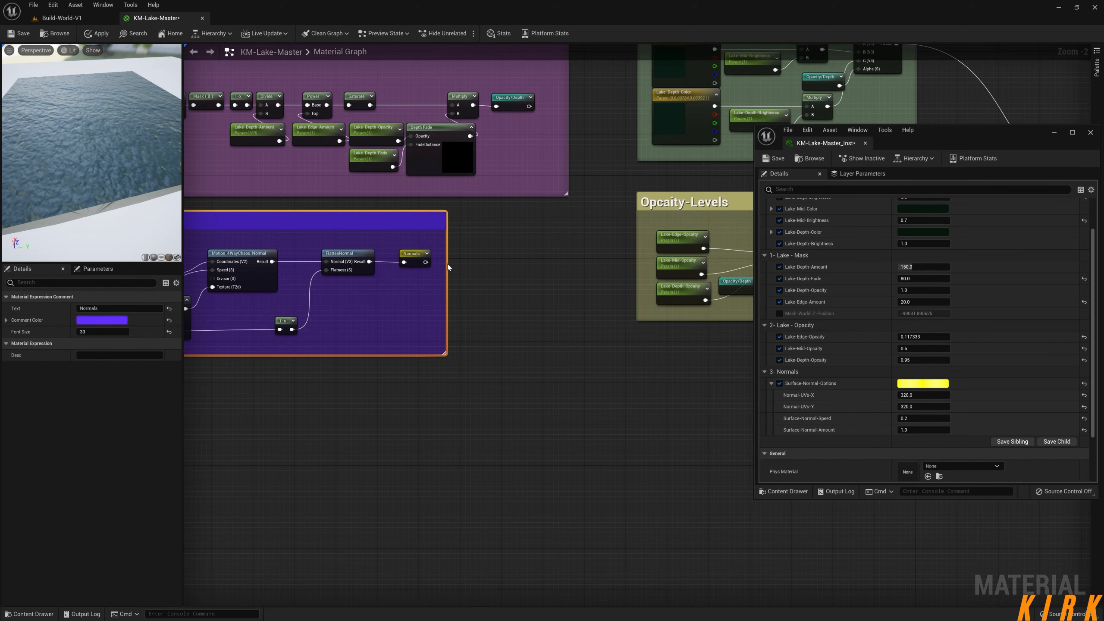
{"action": "left_click_drag", "start_coordinate": [446, 265], "coordinate": [565, 264]}
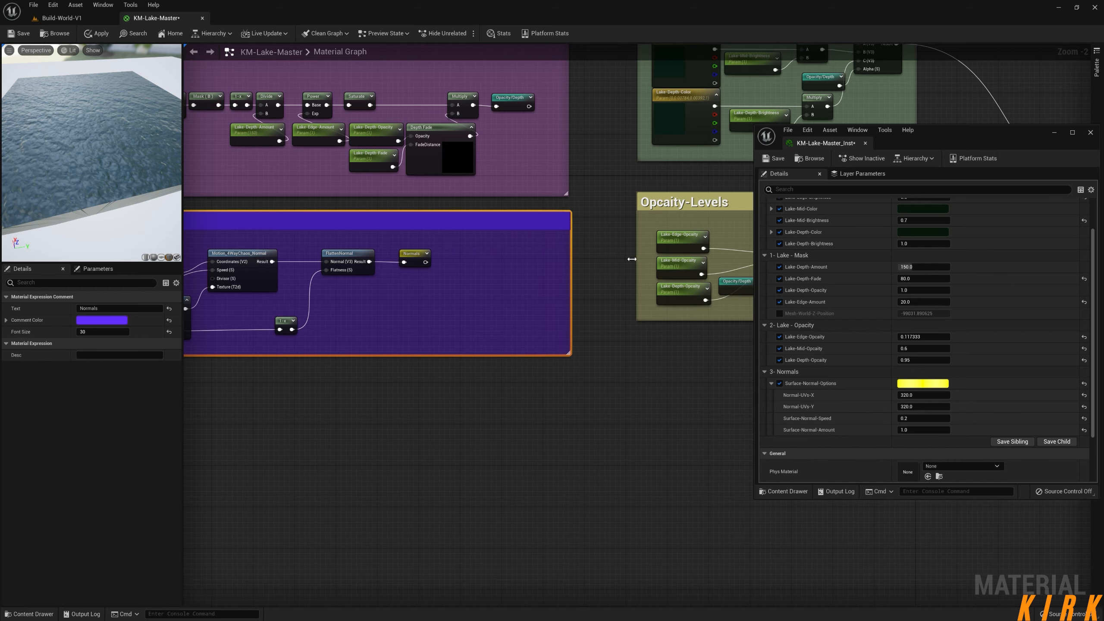
{"action": "left_click", "coordinate": [413, 427]}
{"action": "right_click_drag", "start_coordinate": [403, 406], "coordinate": [547, 349]}
{"action": "right_click_drag", "start_coordinate": [446, 359], "coordinate": [496, 325]}
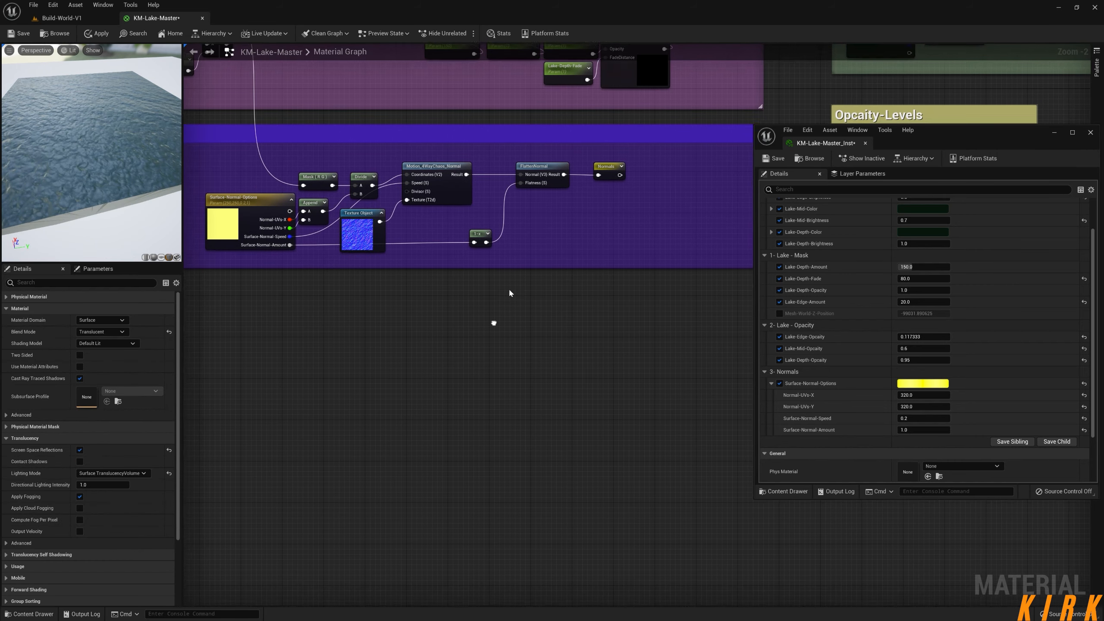
{"action": "left_click_drag", "start_coordinate": [524, 264], "coordinate": [519, 294]}
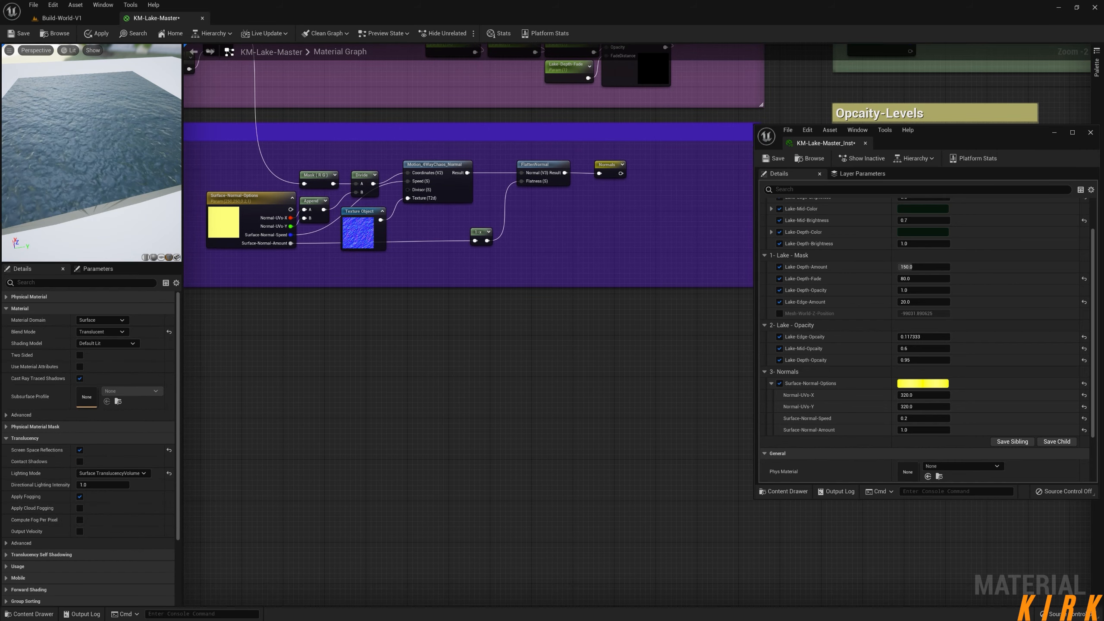
- Add a four-component vector constant beside the KM-Lake-Master output node and convert it to a parameter
{"action": "scroll", "coordinate": [559, 395], "scroll_direction": "down", "scroll_amount": 4}
{"action": "right_click_drag", "start_coordinate": [625, 382], "coordinate": [450, 319]}
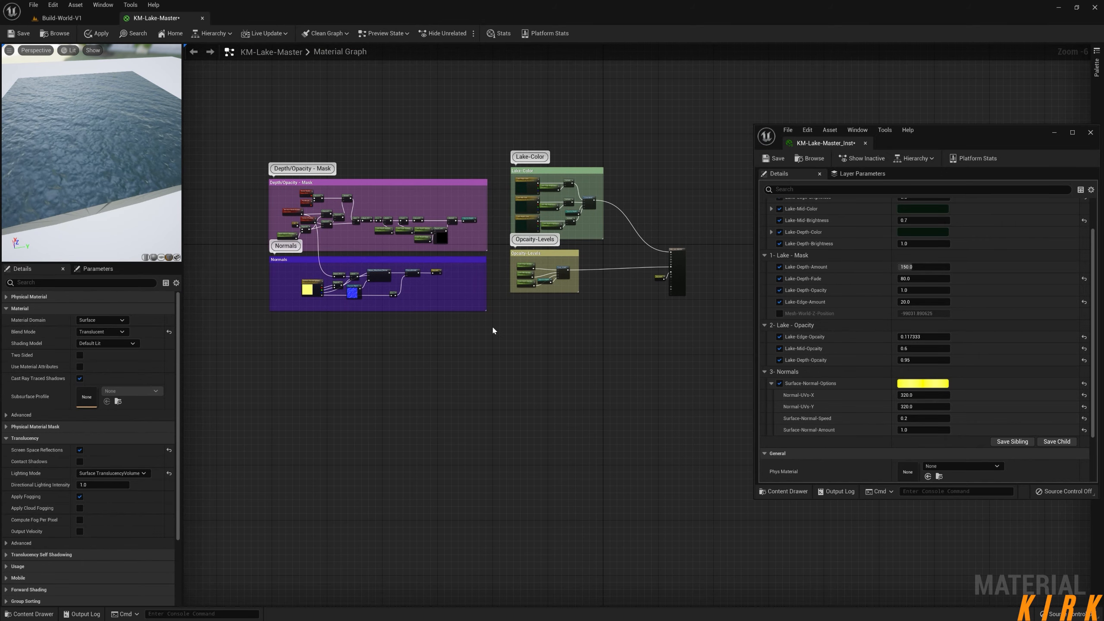
{"action": "scroll", "coordinate": [576, 259], "scroll_direction": "up", "scroll_amount": 3}
{"action": "right_click_drag", "start_coordinate": [693, 283], "coordinate": [539, 281]}
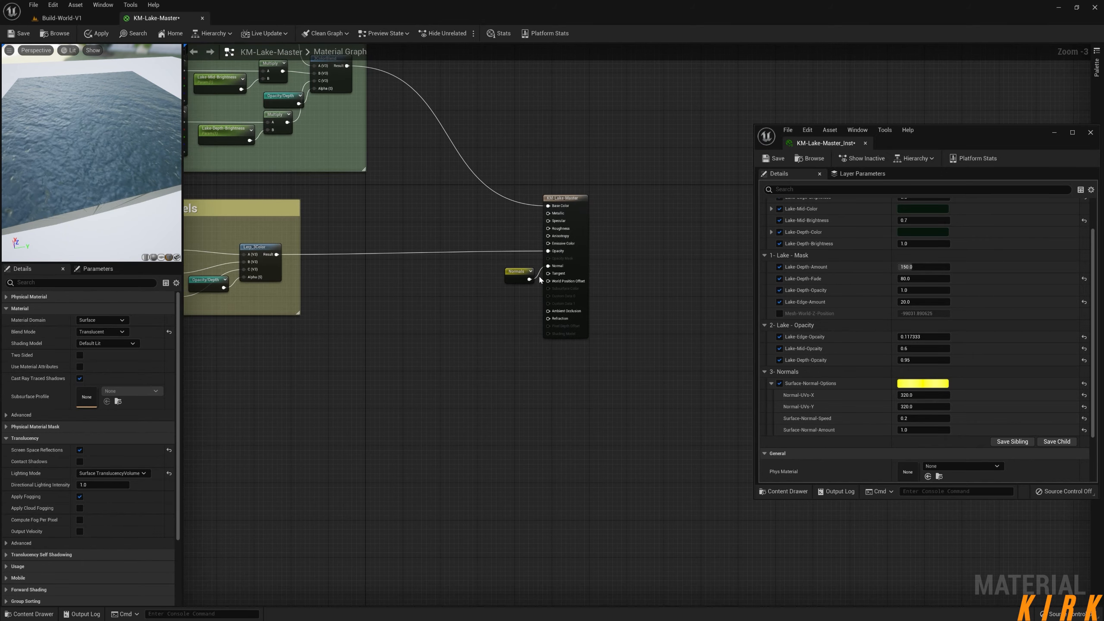
{"action": "left_click", "coordinate": [517, 271]}
{"action": "scroll", "coordinate": [471, 264], "scroll_direction": "up", "scroll_amount": 3}
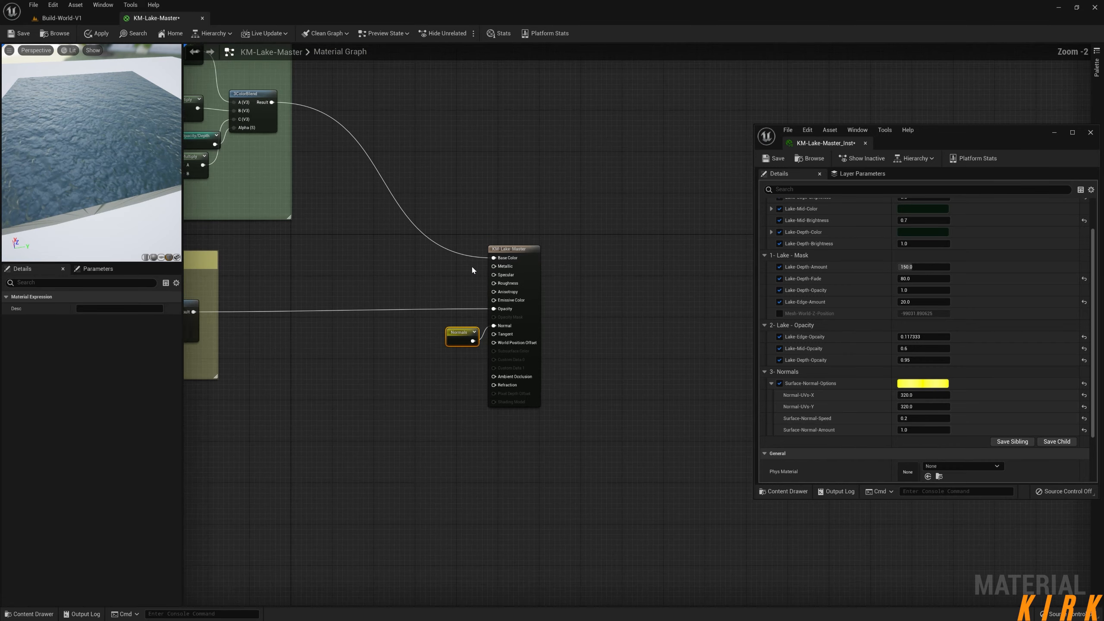
{"action": "right_click_drag", "start_coordinate": [471, 294], "coordinate": [484, 267]}
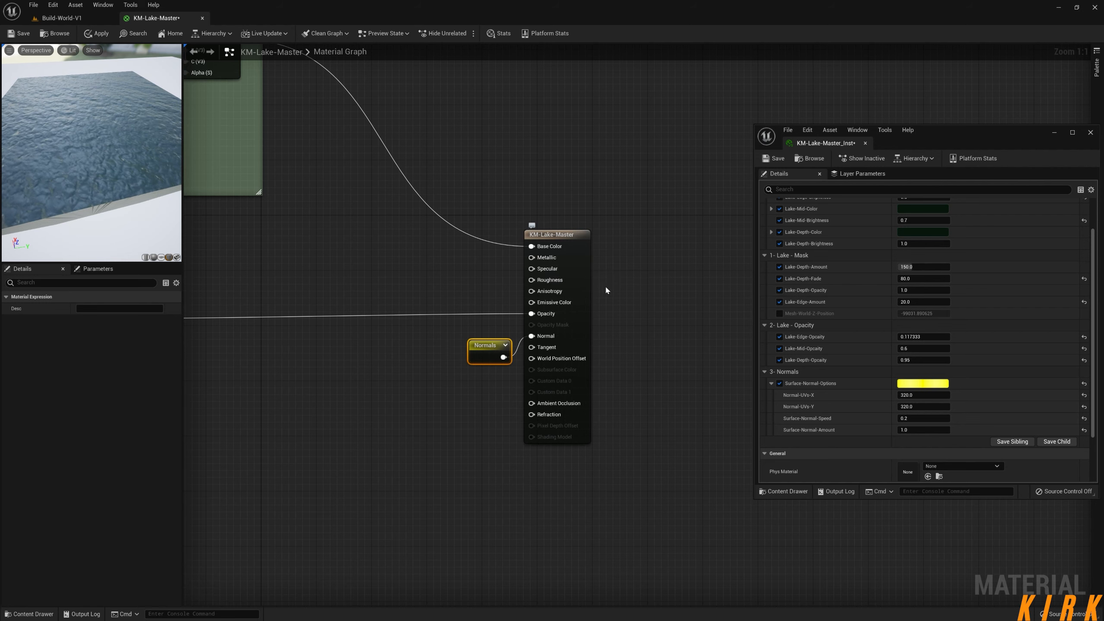
{"action": "right_click_drag", "start_coordinate": [493, 307], "coordinate": [413, 283]}
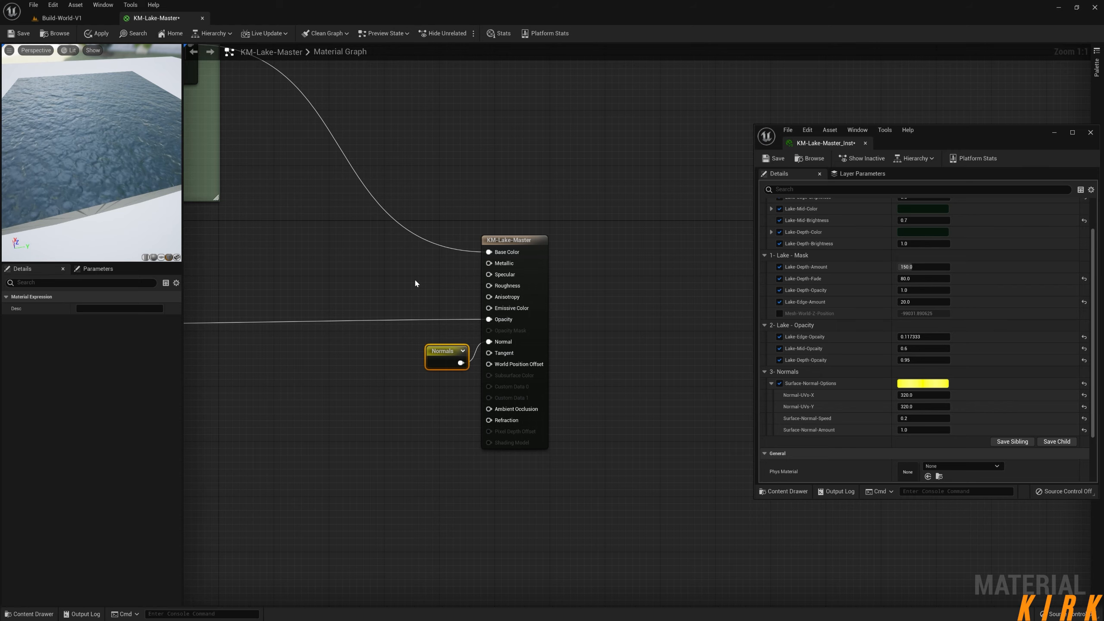
{"action": "mouse_move", "coordinate": [415, 282]}
{"action": "right_mouse_down"}
{"action": "mouse_move", "coordinate": [380, 278]}
{"action": "mouse_move", "coordinate": [436, 287]}
{"action": "right_mouse_up"}
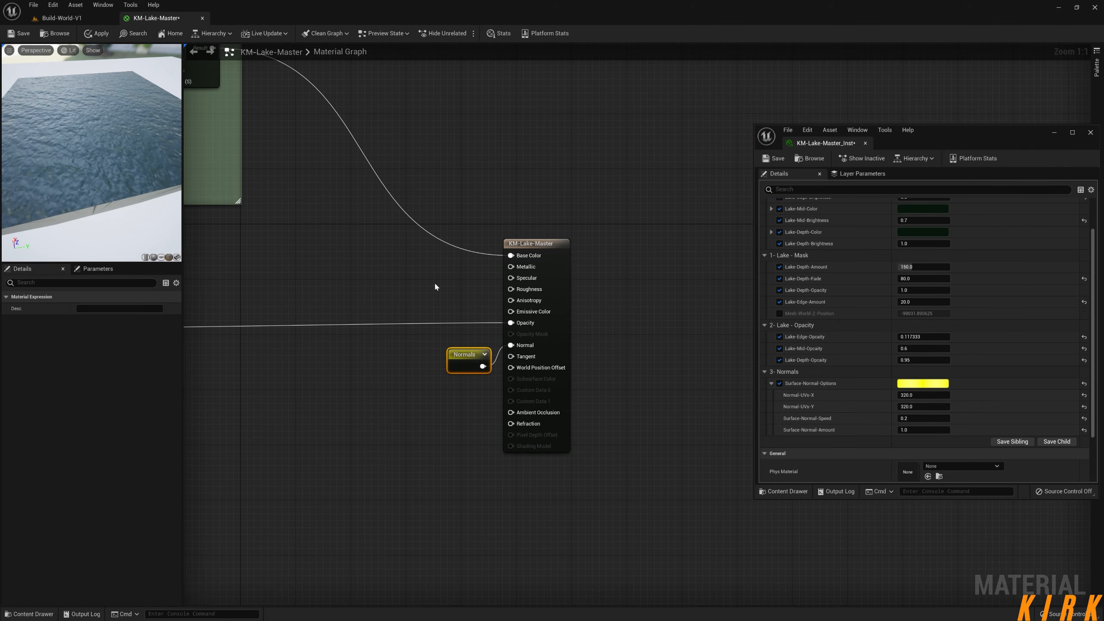
{"action": "left_click", "coordinate": [389, 231]}
{"action": "left_click_drag", "start_coordinate": [406, 227], "coordinate": [403, 261]}
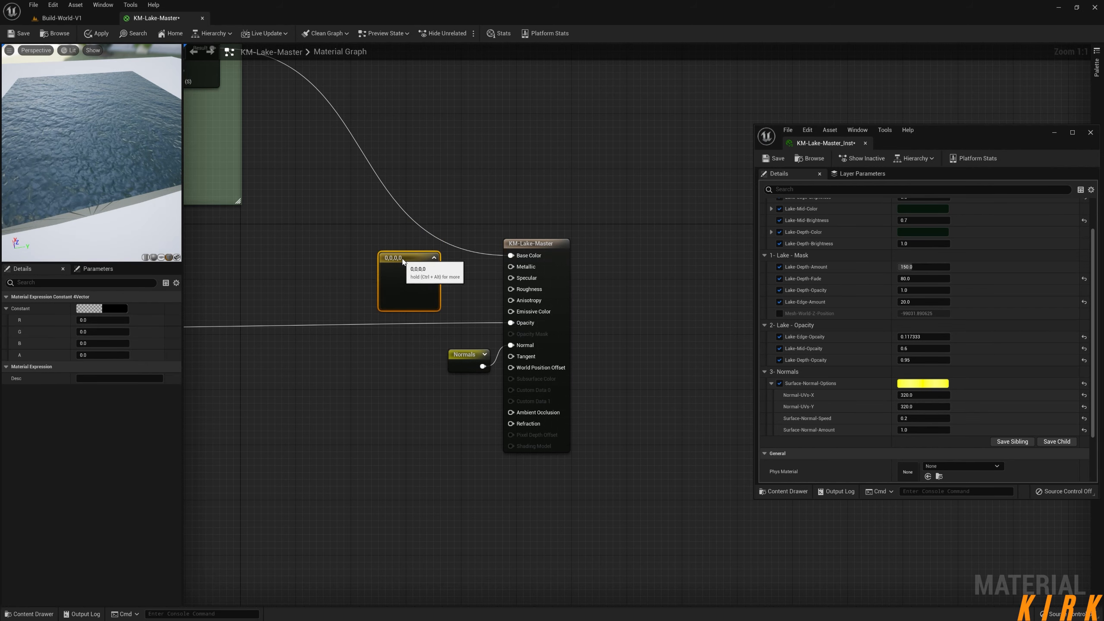
{"action": "right_click", "coordinate": [404, 260]}
{"action": "left_click", "coordinate": [446, 271]}
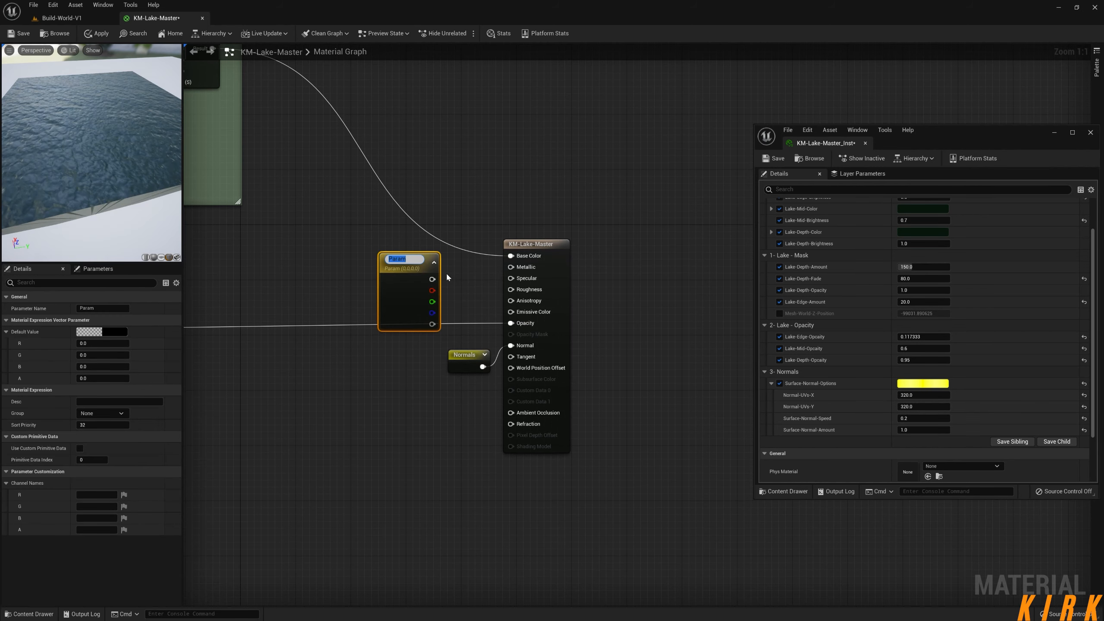
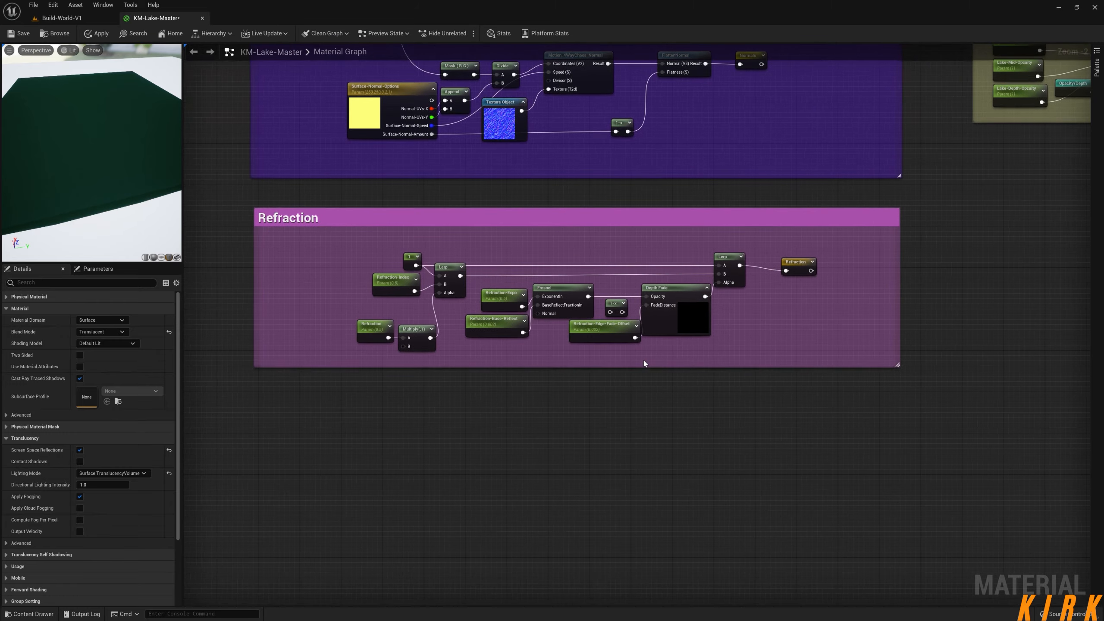
- Delete the unconnected 1-x node between the Fresnel and Depth Fade nodes in the Refraction group
{"action": "right_click_drag", "start_coordinate": [684, 377], "coordinate": [622, 387]}
{"action": "left_click_drag", "start_coordinate": [605, 346], "coordinate": [590, 345]}
{"action": "left_click", "coordinate": [588, 370]}
{"action": "mouse_move", "coordinate": [571, 367]}
{"action": "right_mouse_down"}
{"action": "mouse_move", "coordinate": [542, 375]}
{"action": "mouse_move", "coordinate": [549, 386]}
{"action": "mouse_move", "coordinate": [579, 380]}
{"action": "right_mouse_up"}
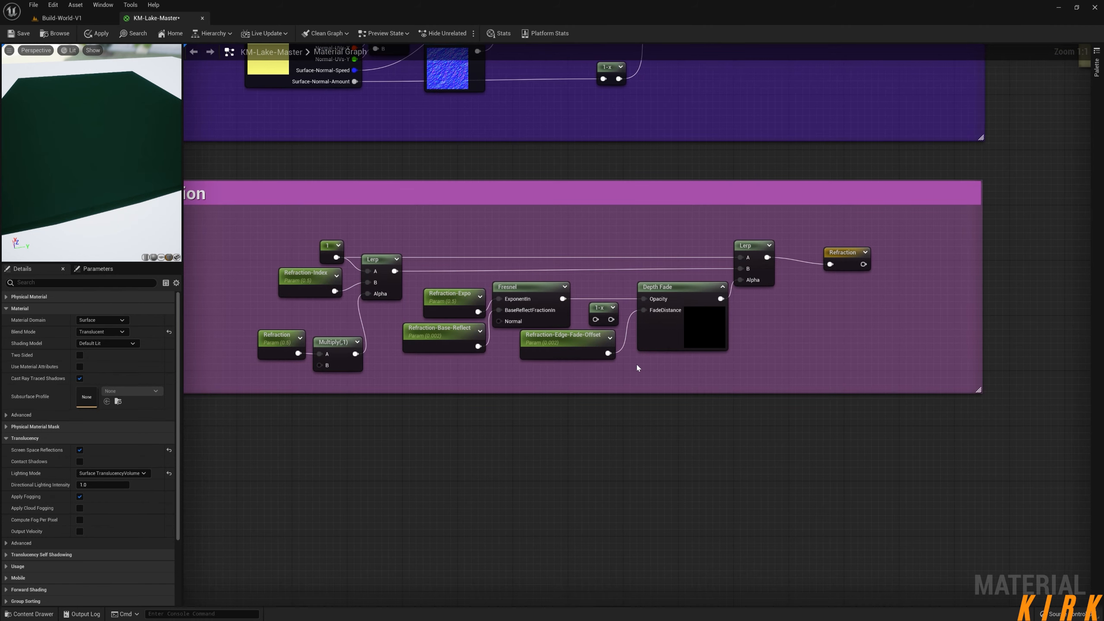
{"action": "left_click", "coordinate": [601, 311]}
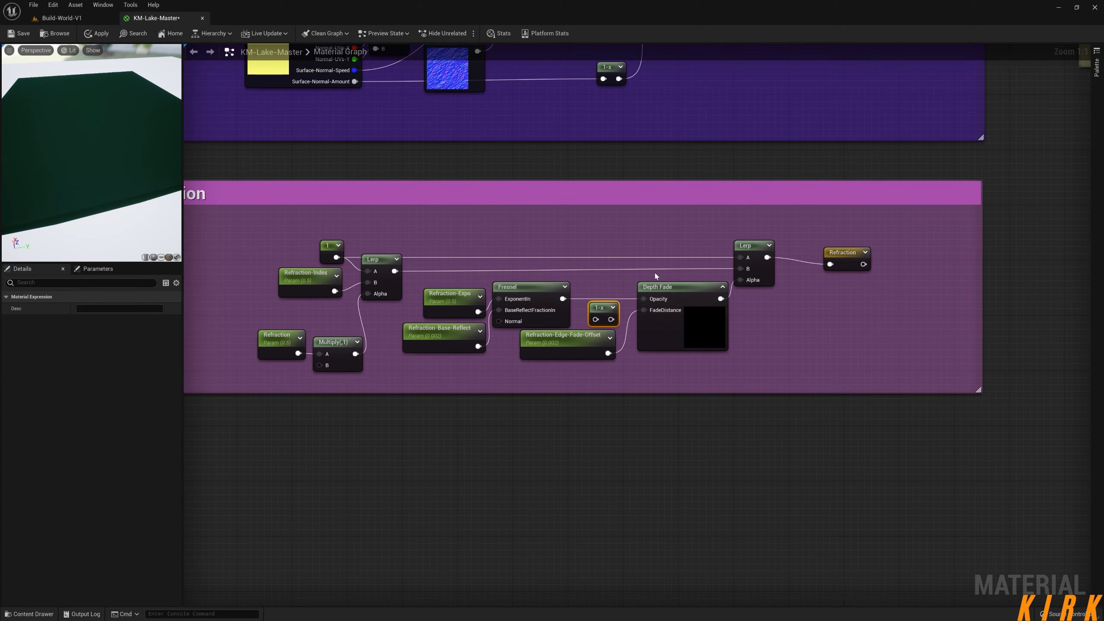
{"action": "key", "text": "Delete"}
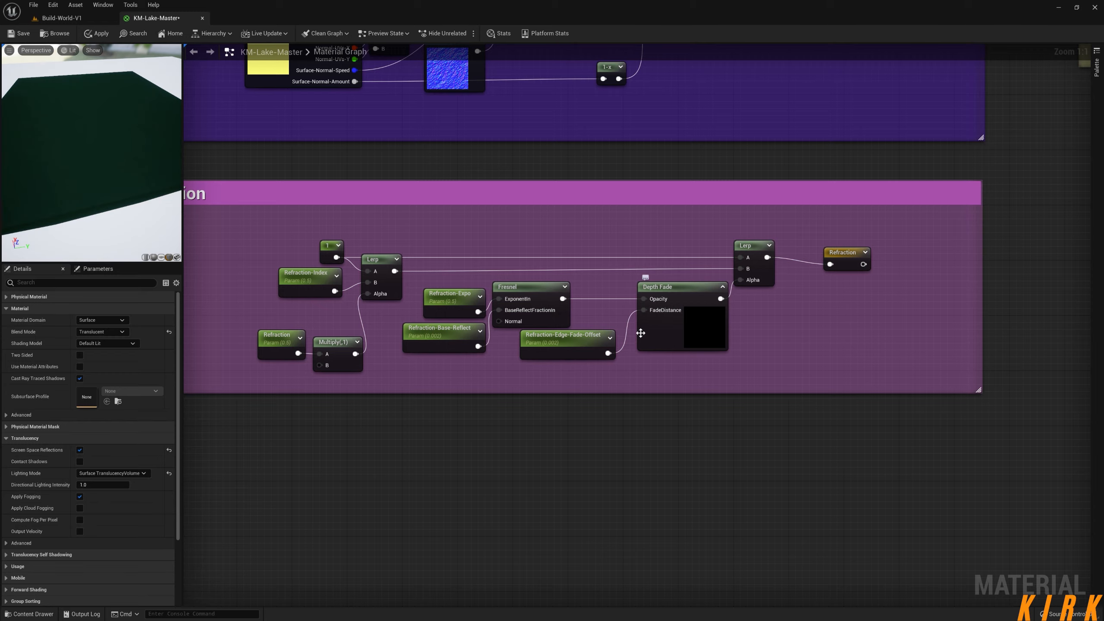
- Add a Normals named reroute to the Refraction group and connect it to the Multiply node's B input
{"action": "right_click_drag", "start_coordinate": [476, 365], "coordinate": [575, 350]}
{"action": "right_click_drag", "start_coordinate": [503, 348], "coordinate": [504, 298]}
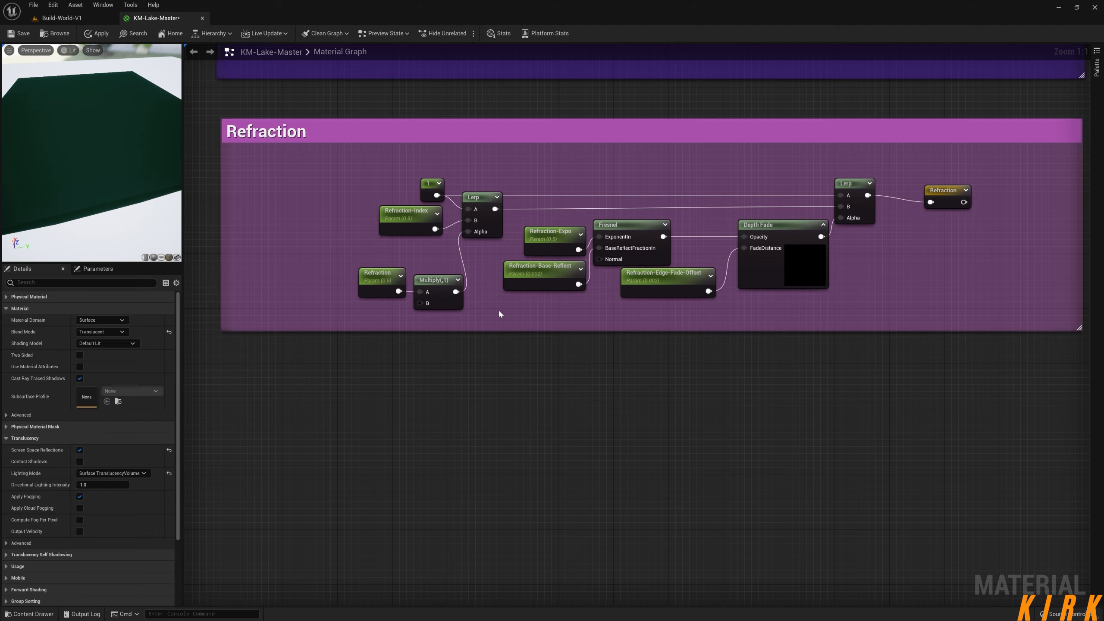
{"action": "right_click_drag", "start_coordinate": [617, 313], "coordinate": [493, 426]}
{"action": "right_click_drag", "start_coordinate": [616, 239], "coordinate": [567, 423]}
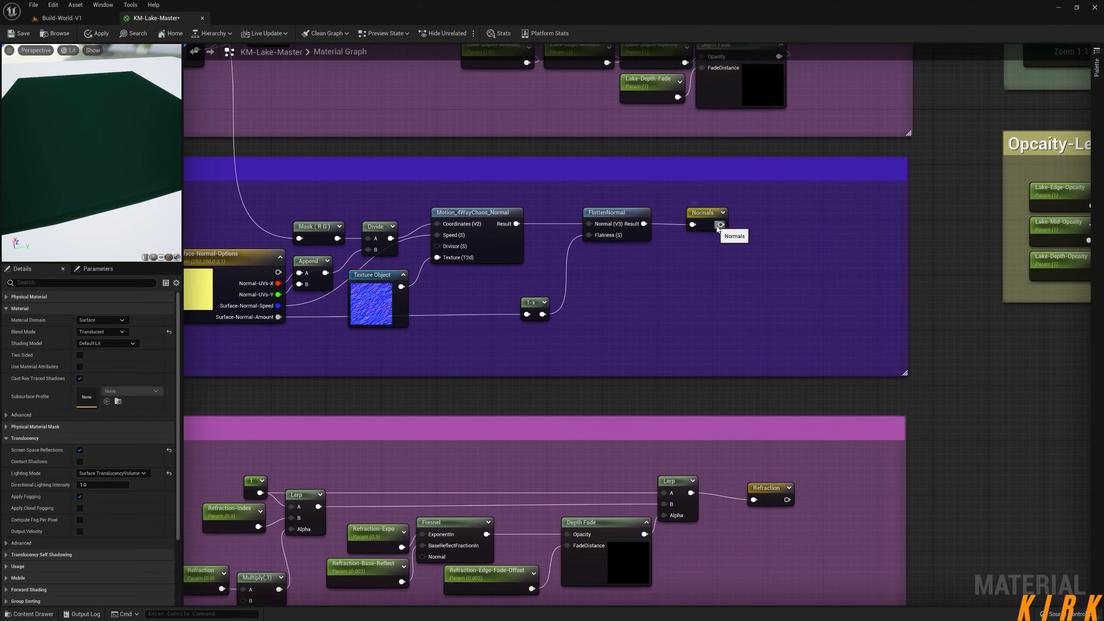
{"action": "right_click_drag", "start_coordinate": [658, 239], "coordinate": [682, 268]}
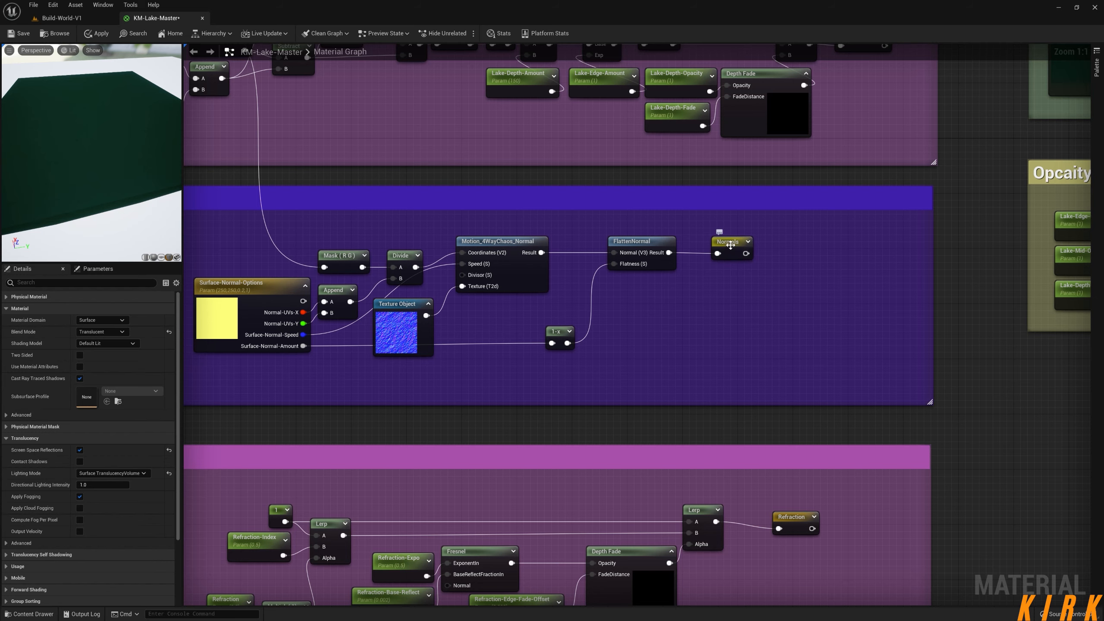
{"action": "right_click_drag", "start_coordinate": [485, 396], "coordinate": [731, 224]}
{"action": "right_click_drag", "start_coordinate": [523, 400], "coordinate": [581, 300]}
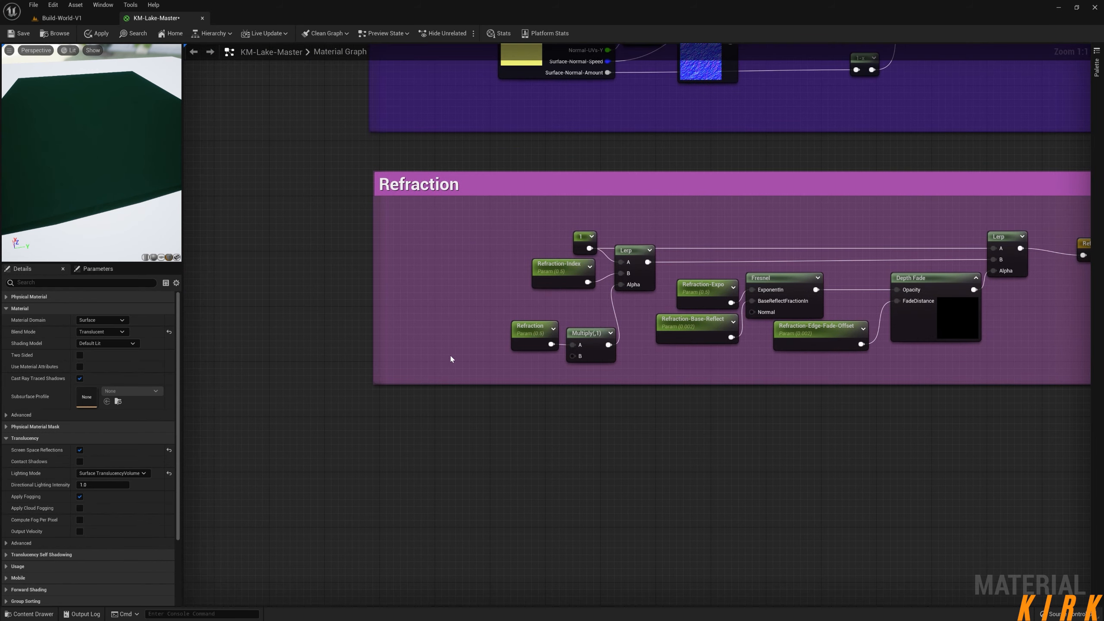
{"action": "right_click", "coordinate": [461, 352]}
{"action": "left_click", "coordinate": [468, 367]}
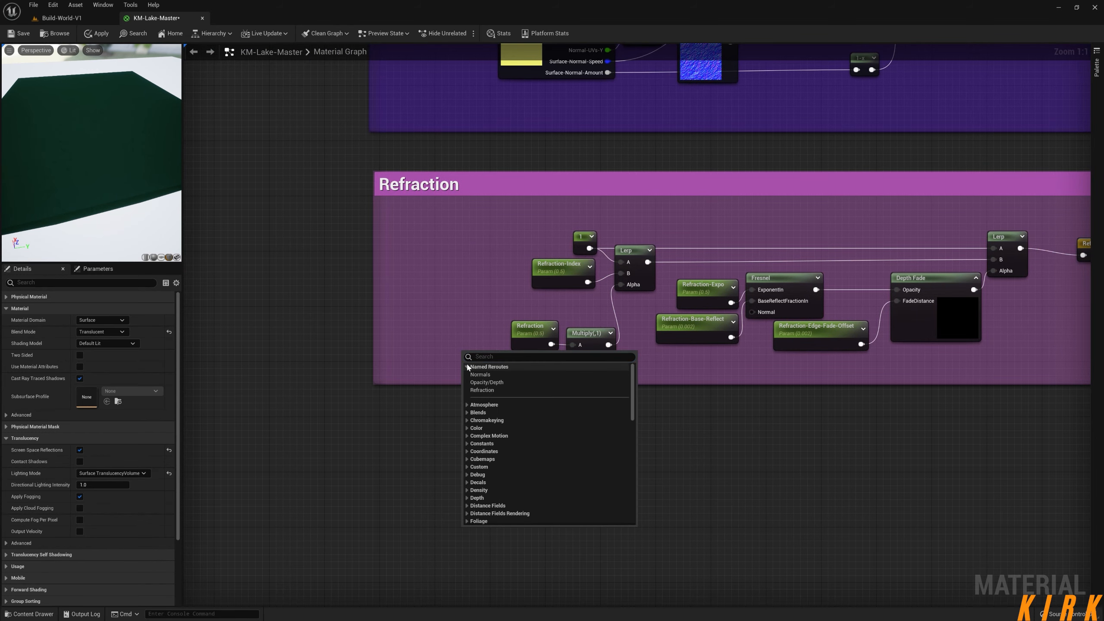
{"action": "left_click", "coordinate": [480, 374]}
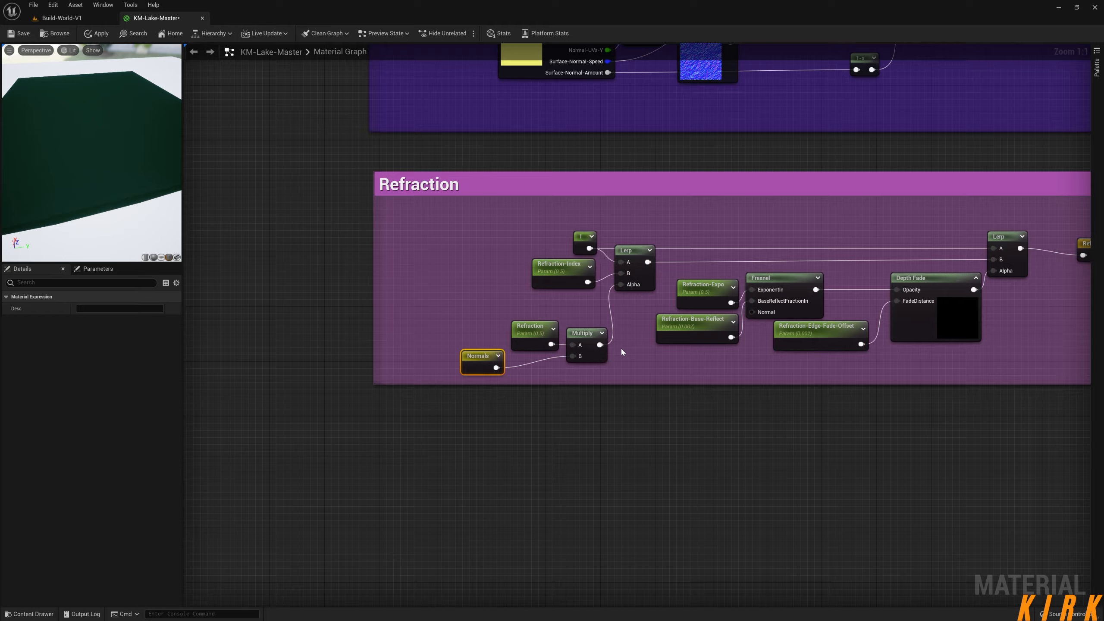
- Apply the material changes, check the water in the Build-World-V1 level, and return to the KM-Lake-Master graph
{"action": "right_click_drag", "start_coordinate": [969, 385], "coordinate": [530, 377]}
{"action": "scroll", "coordinate": [623, 347], "scroll_direction": "down", "scroll_amount": 3}
{"action": "right_click_drag", "start_coordinate": [758, 318], "coordinate": [516, 437]}
{"action": "scroll", "coordinate": [672, 372], "scroll_direction": "down", "scroll_amount": 2}
{"action": "right_click_drag", "start_coordinate": [717, 329], "coordinate": [787, 357]}
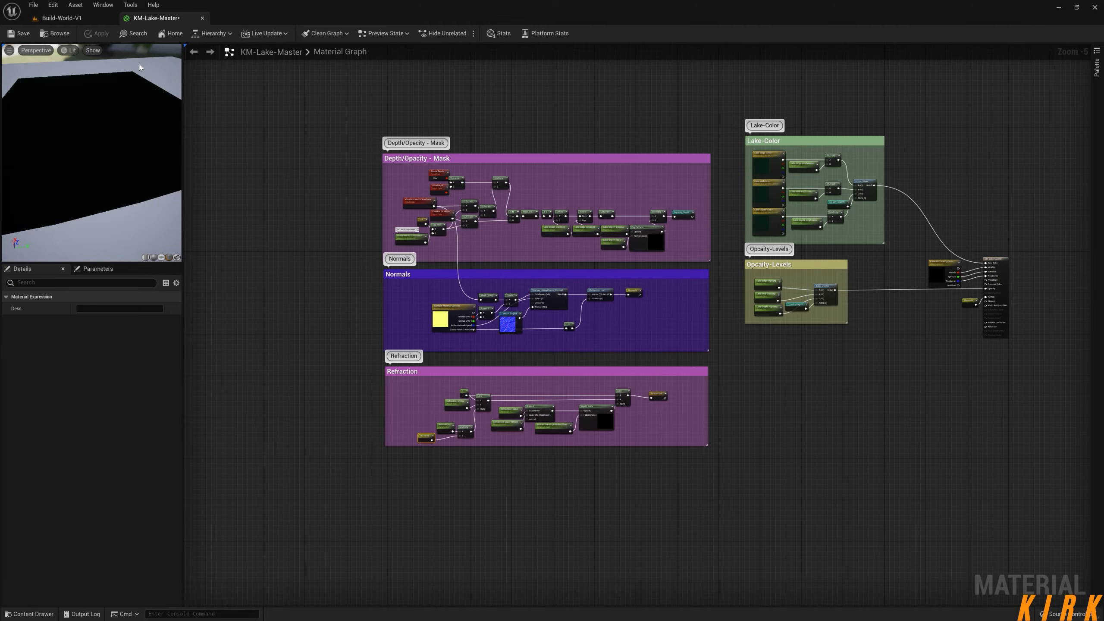
{"action": "left_click", "coordinate": [62, 18]}
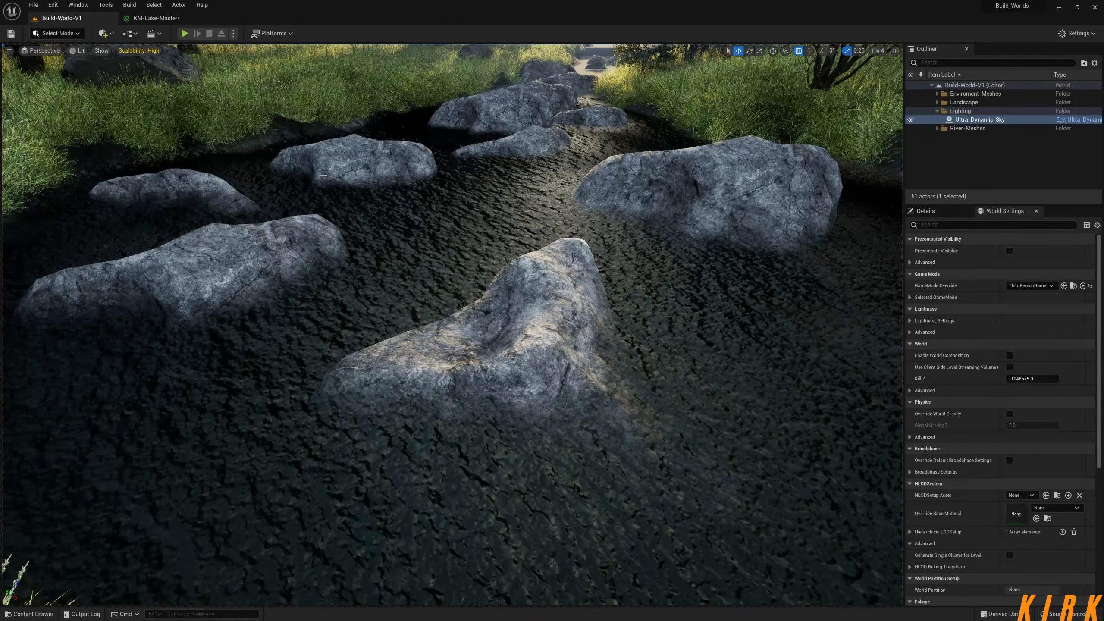
{"action": "left_click", "coordinate": [156, 19]}
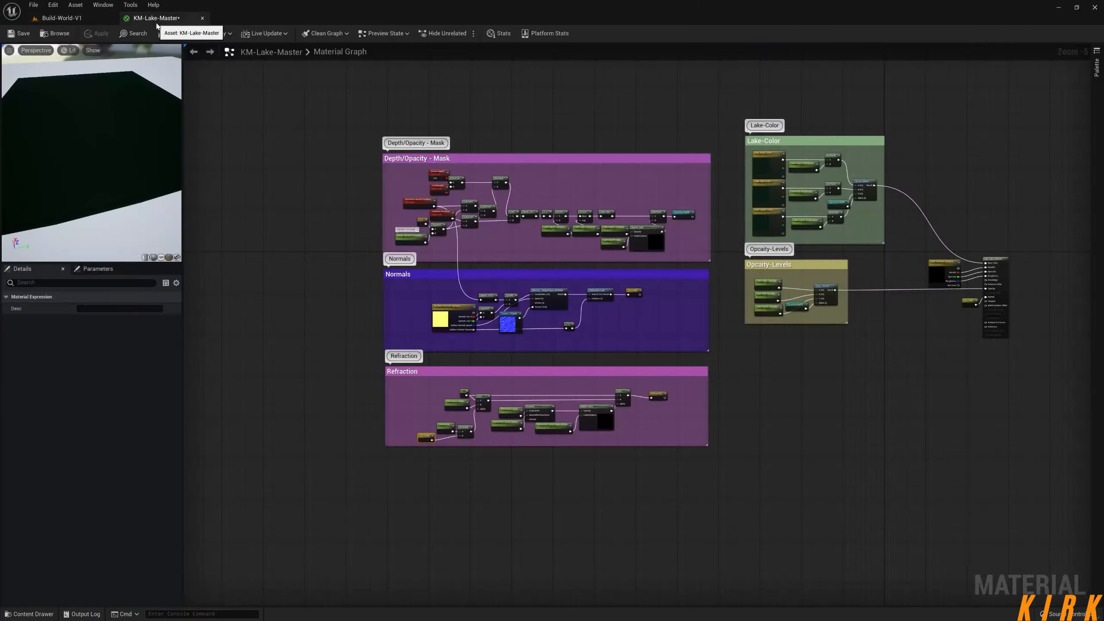
- Move the Refraction reroute declaration farther from the final Lerp, nearer the Refraction box's outer edge
{"action": "right_click_drag", "start_coordinate": [670, 397], "coordinate": [531, 334]}
{"action": "scroll", "coordinate": [734, 274], "scroll_direction": "up", "scroll_amount": 5}
{"action": "right_click_drag", "start_coordinate": [923, 293], "coordinate": [1089, 242]}
{"action": "right_click_drag", "start_coordinate": [546, 404], "coordinate": [825, 287]}
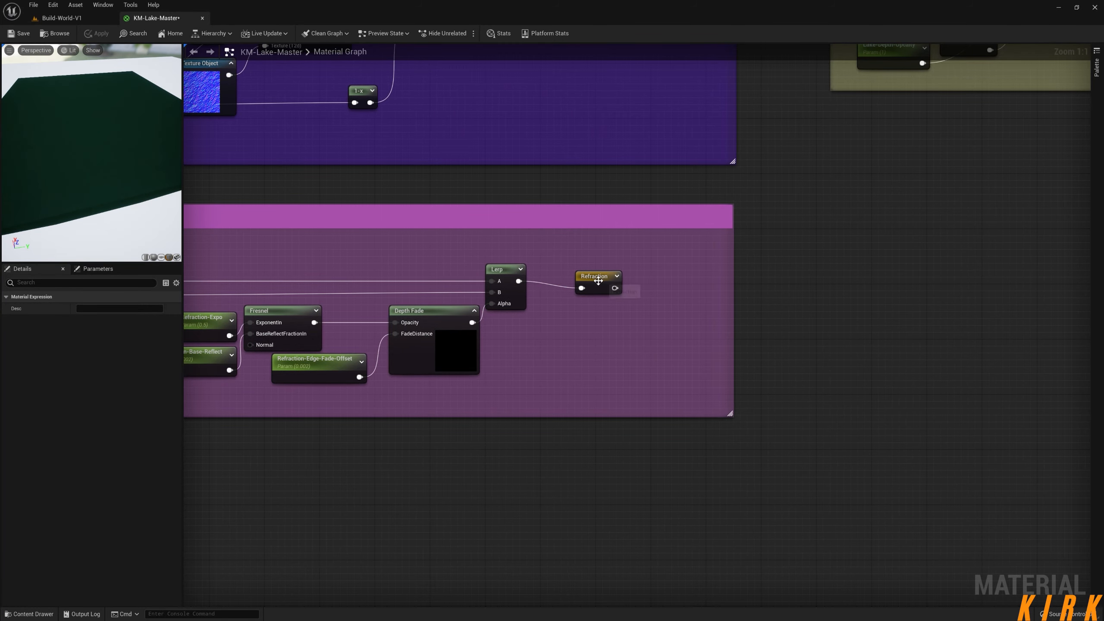
{"action": "left_click_drag", "start_coordinate": [599, 281], "coordinate": [660, 294]}
- Connect a Refraction named reroute to the Refraction input of the KM-Lake-Master output node and apply the material
{"action": "right_click_drag", "start_coordinate": [764, 278], "coordinate": [437, 322]}
{"action": "right_click_drag", "start_coordinate": [945, 225], "coordinate": [491, 351]}
{"action": "right_click", "coordinate": [649, 263]}
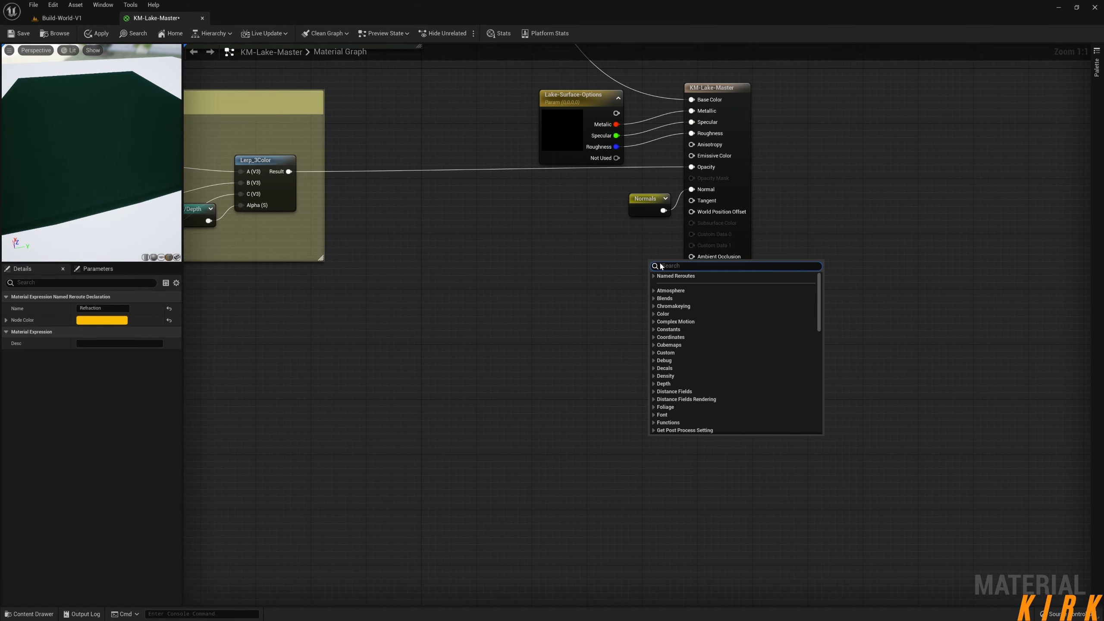
{"action": "left_click", "coordinate": [586, 297]}
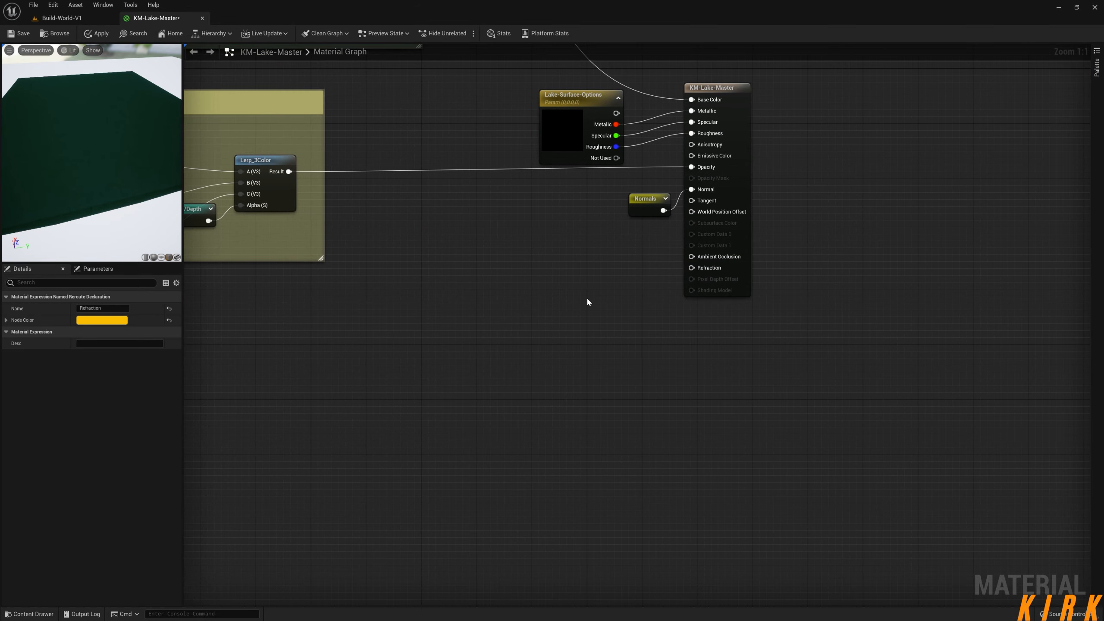
{"action": "right_click", "coordinate": [580, 275]}
{"action": "left_click", "coordinate": [585, 288]}
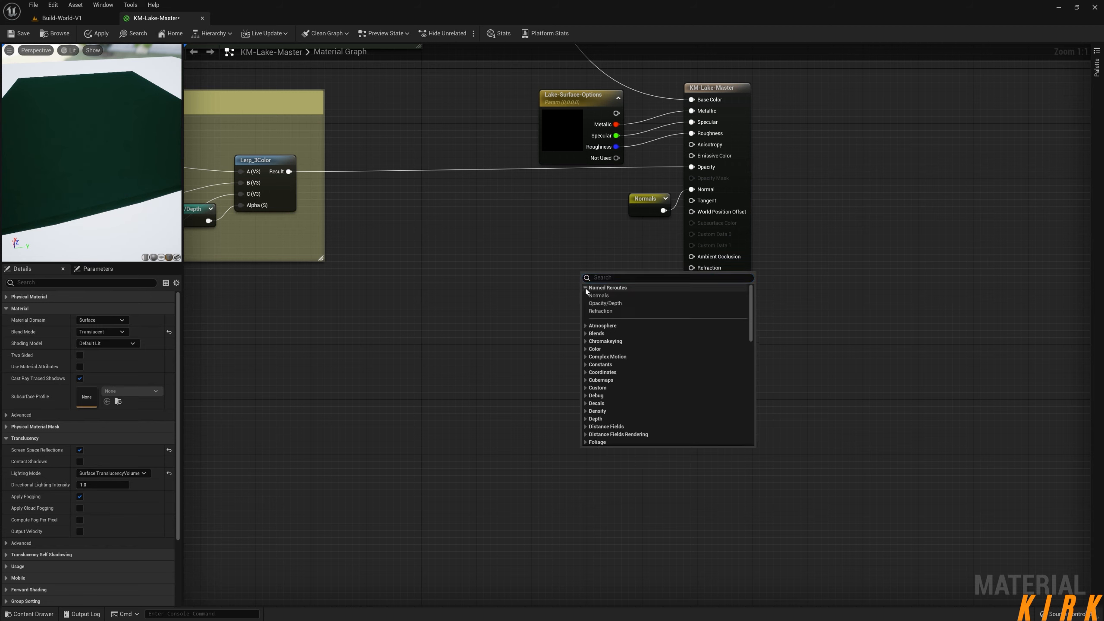
{"action": "left_click", "coordinate": [602, 311]}
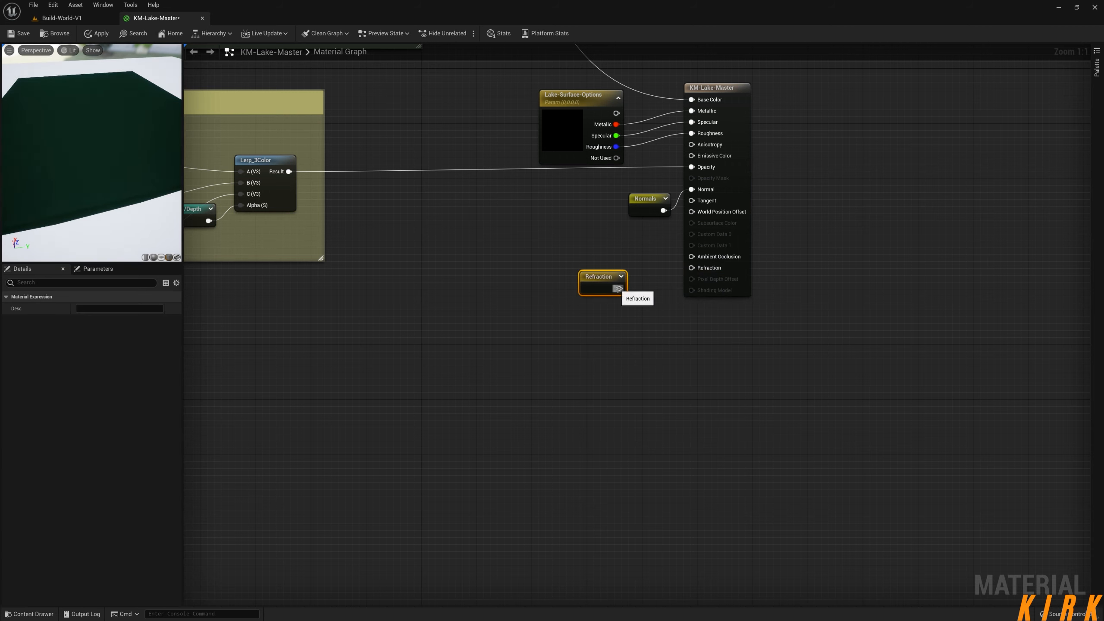
{"action": "left_click_drag", "start_coordinate": [693, 271], "coordinate": [692, 268]}
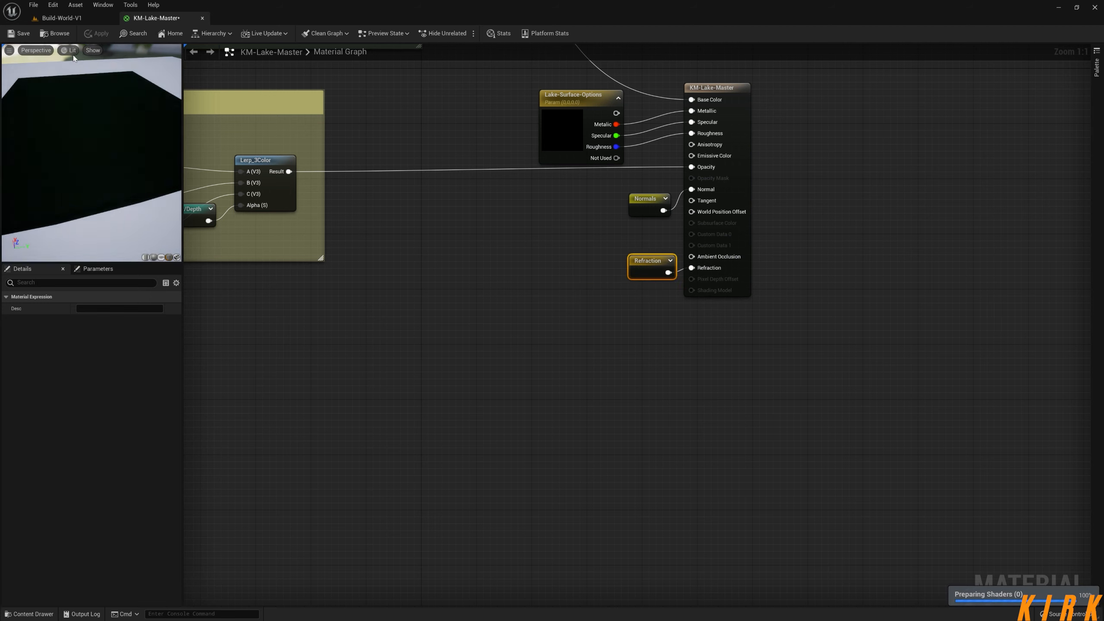
- Fly around the rocks in the Build-World-V1 level to examine the refraction and edge blending of the water
{"action": "left_click", "coordinate": [91, 19]}
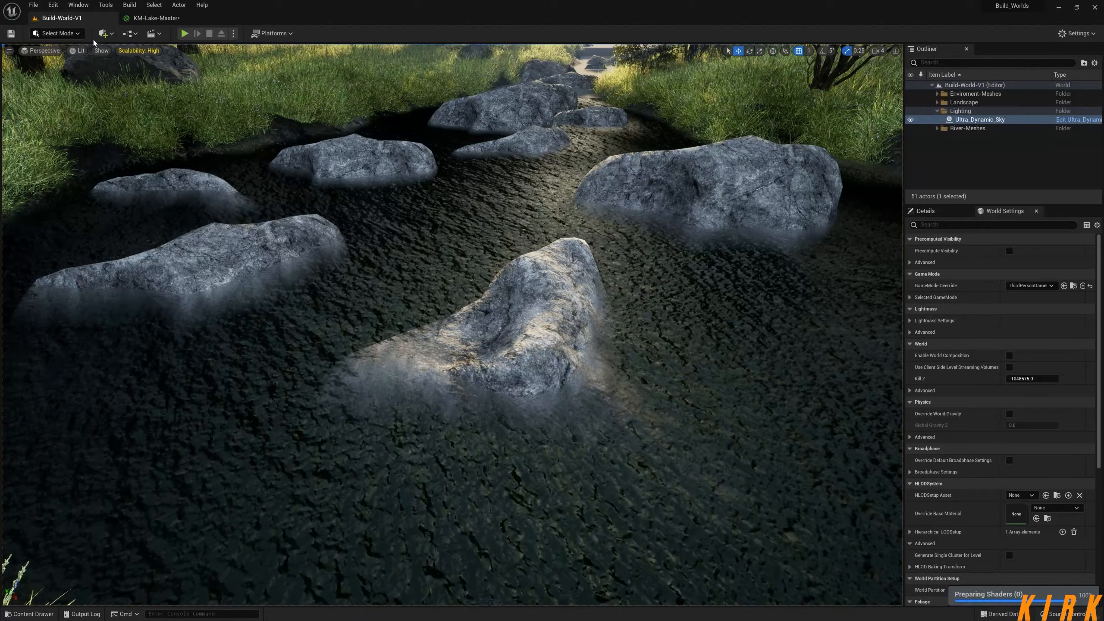
{"action": "right_click_drag", "start_coordinate": [397, 244], "coordinate": [419, 240]}
{"action": "key", "text": "w"}
{"action": "key", "text": "w"}
{"action": "key", "text": "a"}
{"action": "key", "text": "s"}
{"action": "key", "text": "w"}
{"action": "key", "text": "s"}
{"action": "key", "text": "w"}
{"action": "key", "text": "s"}
{"action": "key", "text": "w"}
{"action": "key", "text": "s"}
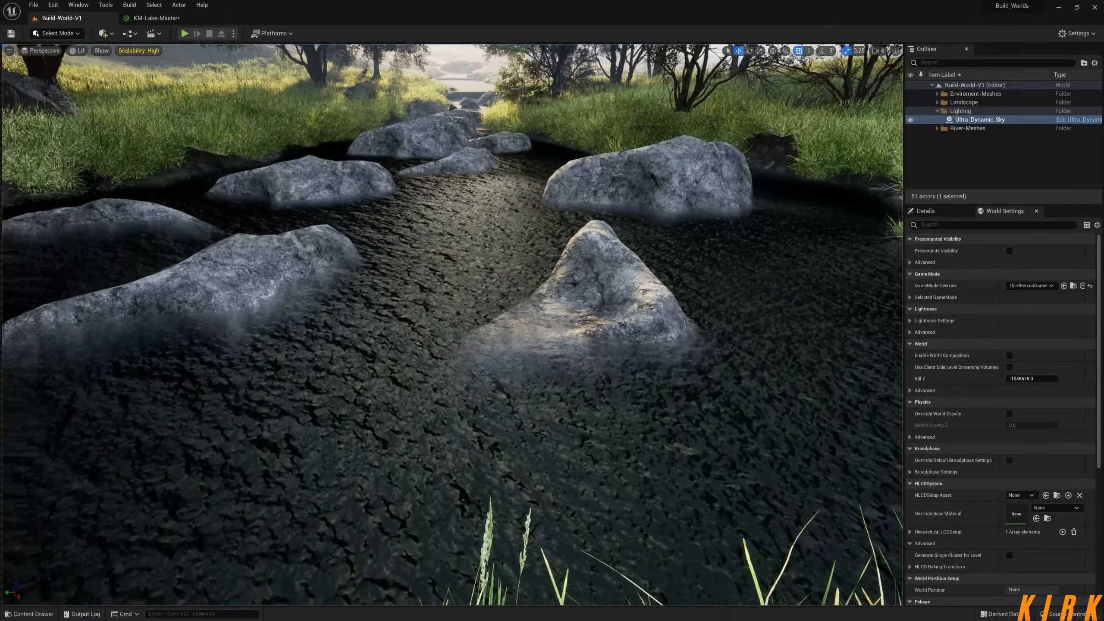
{"action": "key", "text": "d"}
{"action": "key", "text": "a"}
{"action": "key", "text": "d"}
{"action": "key", "text": "a"}
{"action": "key", "text": "w"}
- Return to the KM-Lake-Master graph and line up the Lake-Surface-Options node with the output node's Metallic, Specular and Roughness inputs
{"action": "left_click", "coordinate": [177, 22]}
{"action": "right_click_drag", "start_coordinate": [321, 239], "coordinate": [345, 348]}
{"action": "left_click_drag", "start_coordinate": [574, 214], "coordinate": [557, 196]}
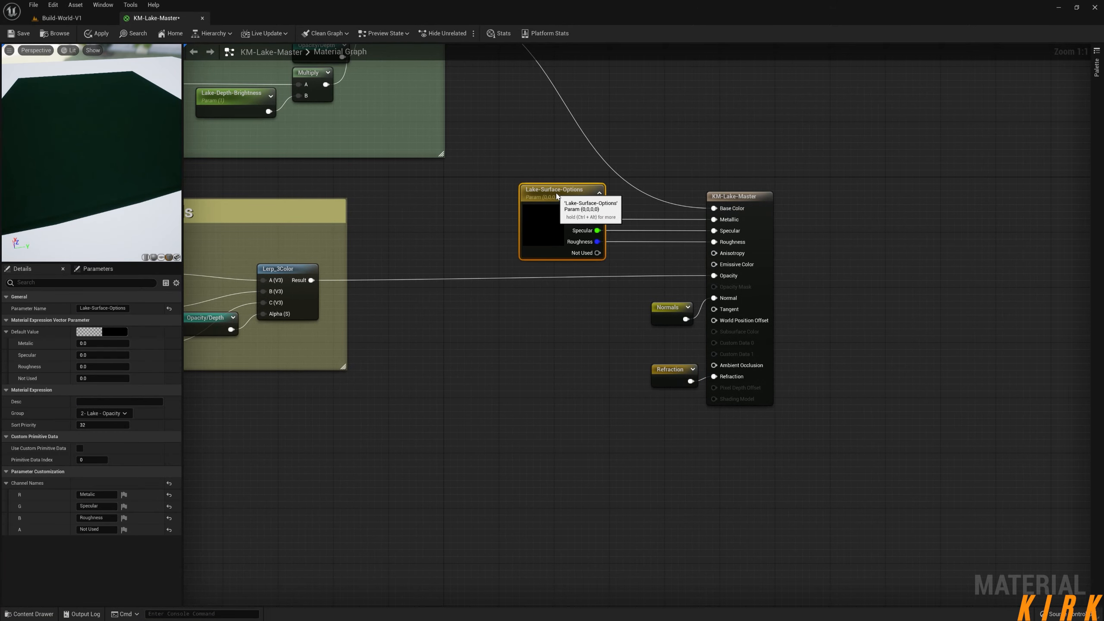
{"action": "left_click", "coordinate": [500, 361]}
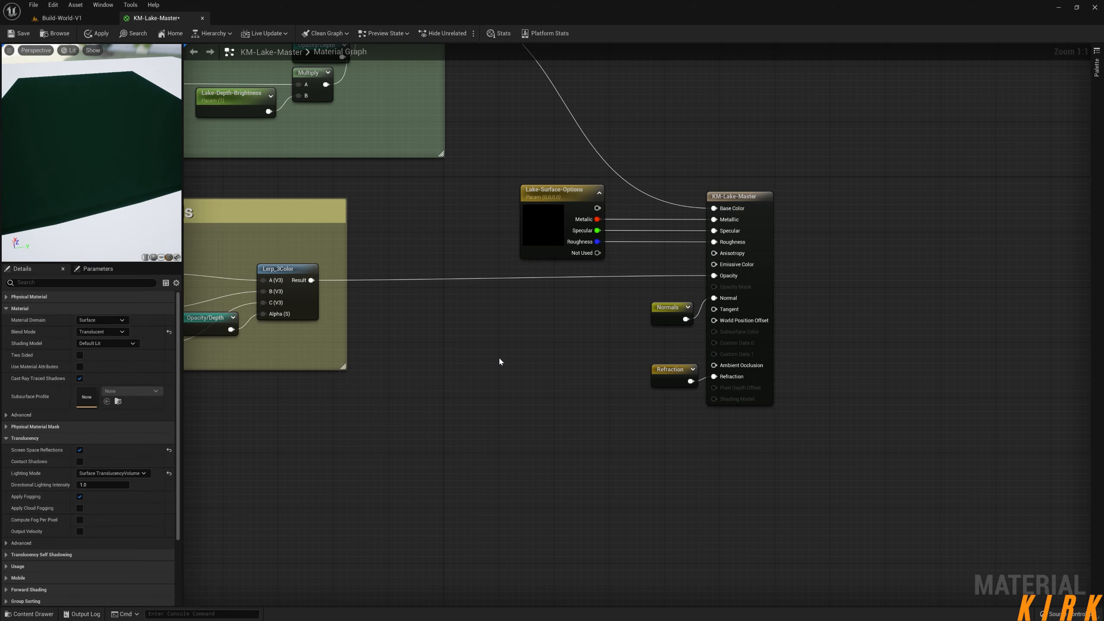
{"action": "left_click", "coordinate": [473, 340]}
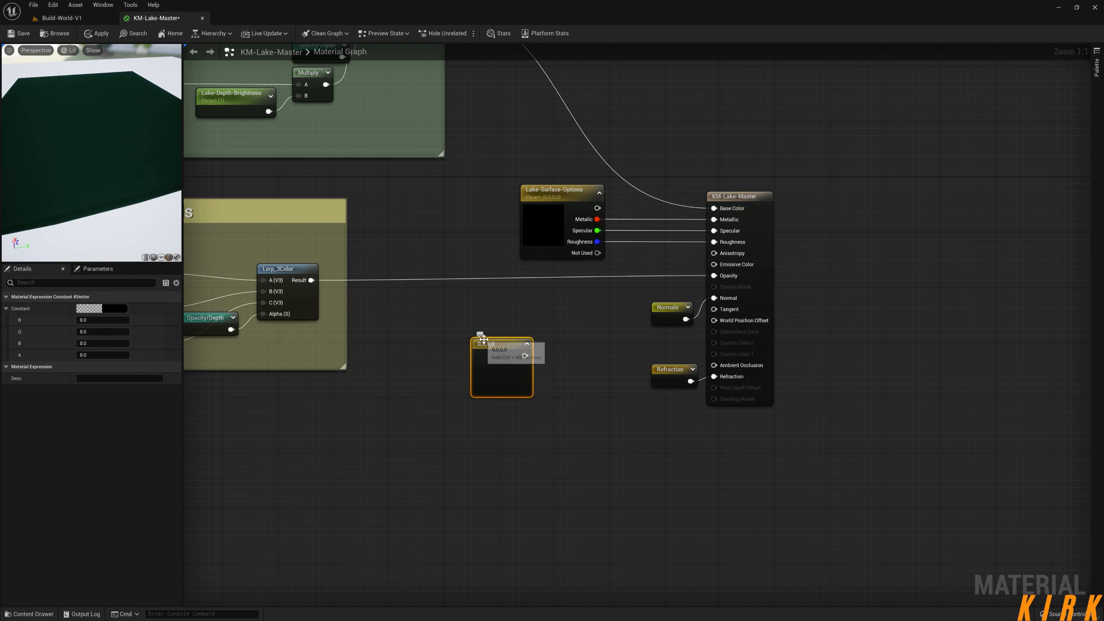
{"action": "right_click", "coordinate": [494, 348]}
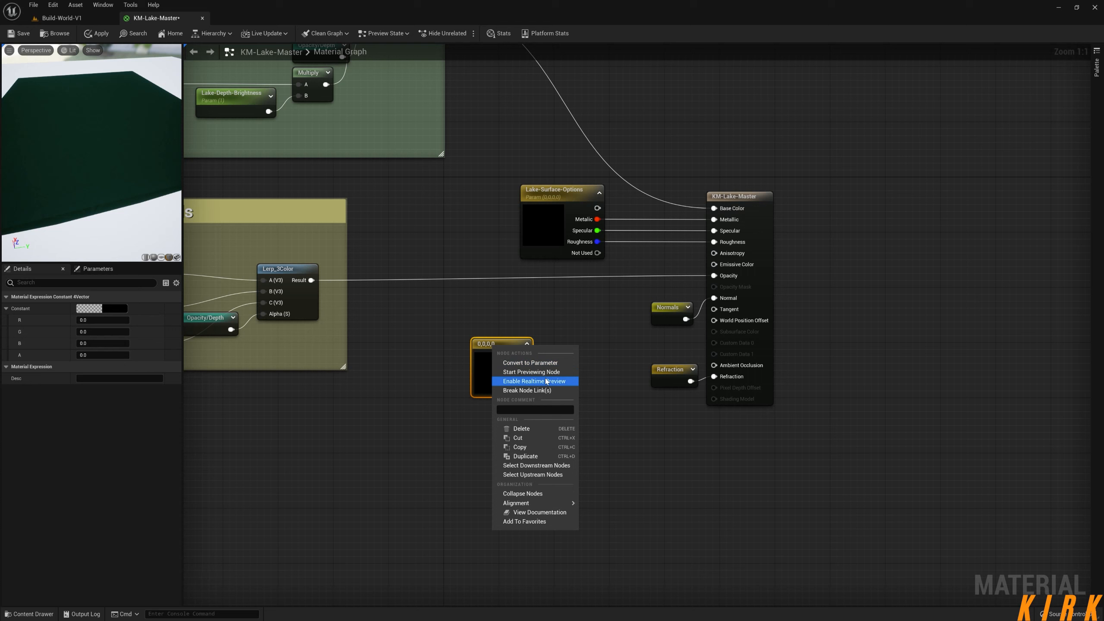
{"action": "left_click", "coordinate": [541, 364]}
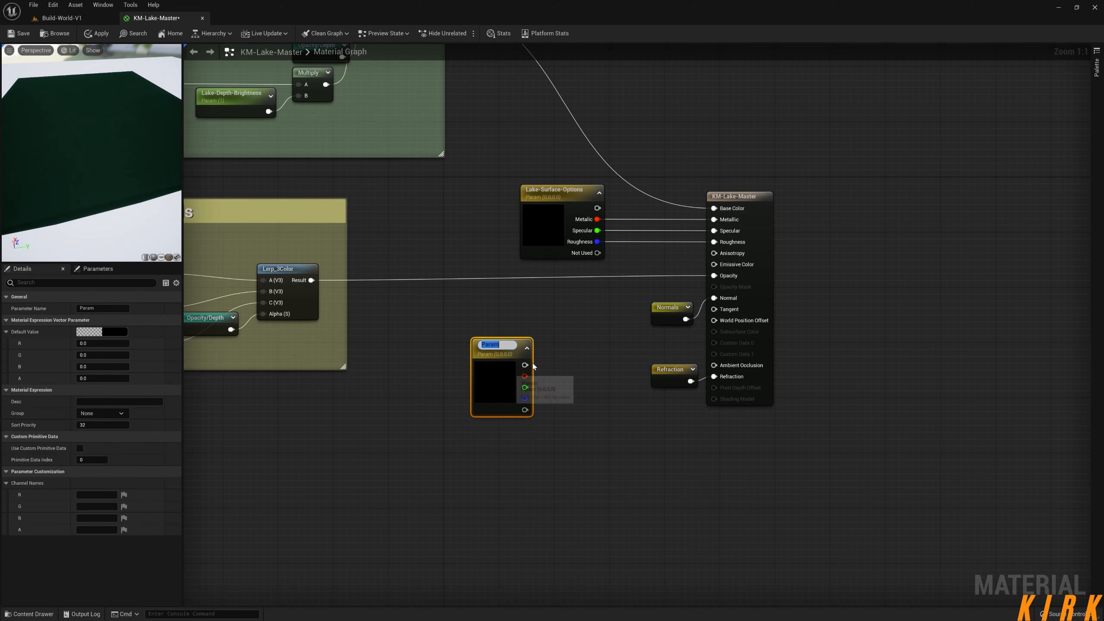
{"action": "left_click", "coordinate": [557, 381]}
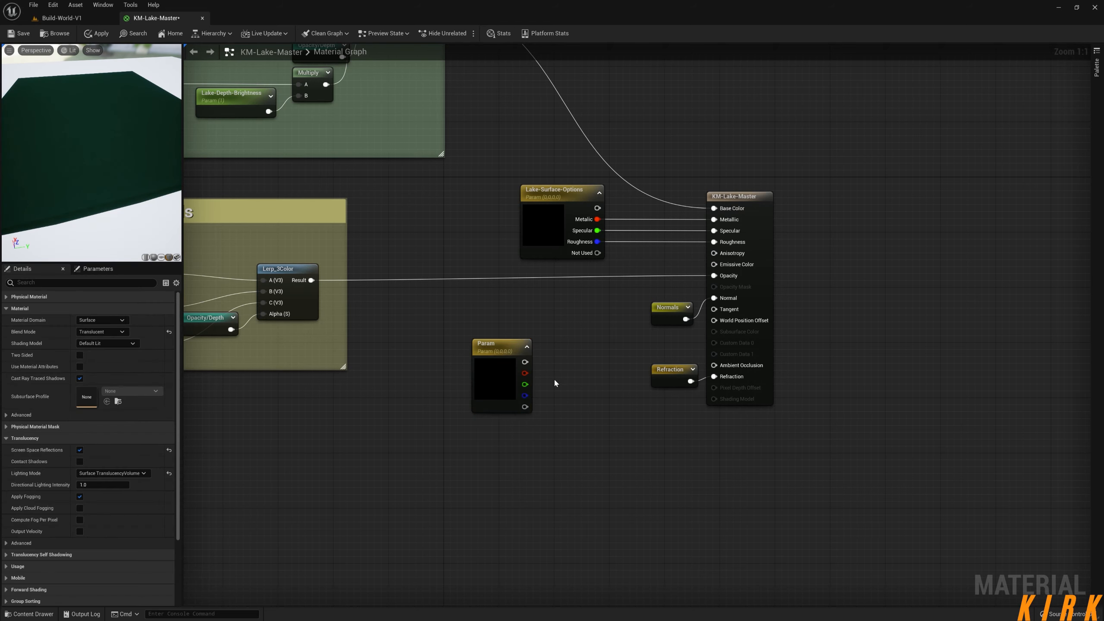
{"action": "left_click", "coordinate": [514, 346]}
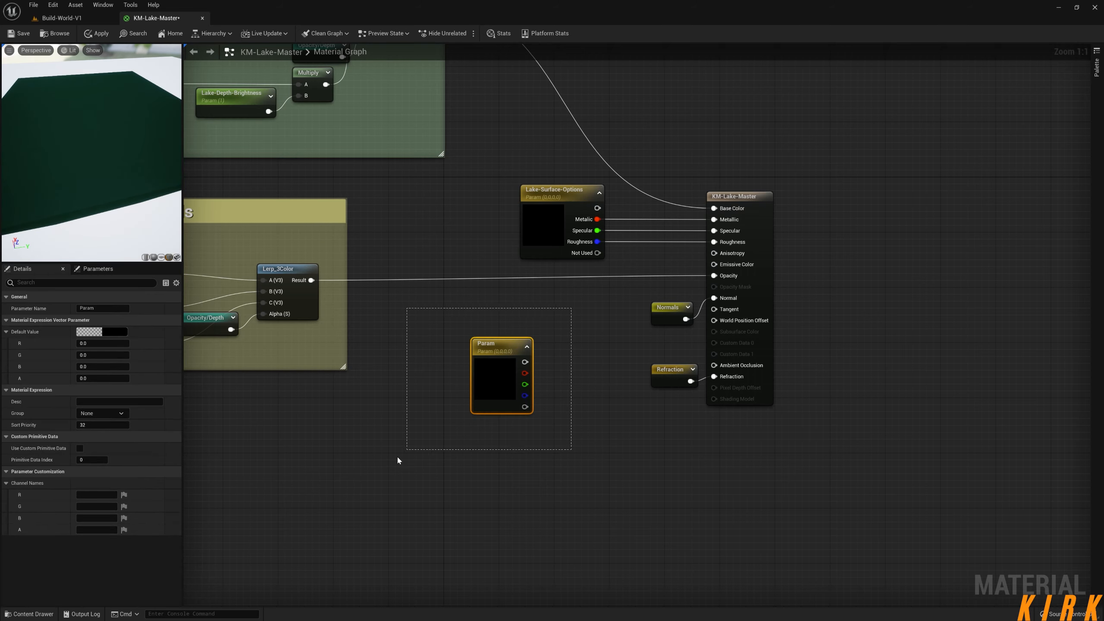
{"action": "key", "text": "Delete"}
- Review the Depth/Opacity - Mask, Normals and Refraction node groups and inspect the parameter group shared by the four lake mask parameters
{"action": "scroll", "coordinate": [628, 414], "scroll_direction": "down", "scroll_amount": 2}
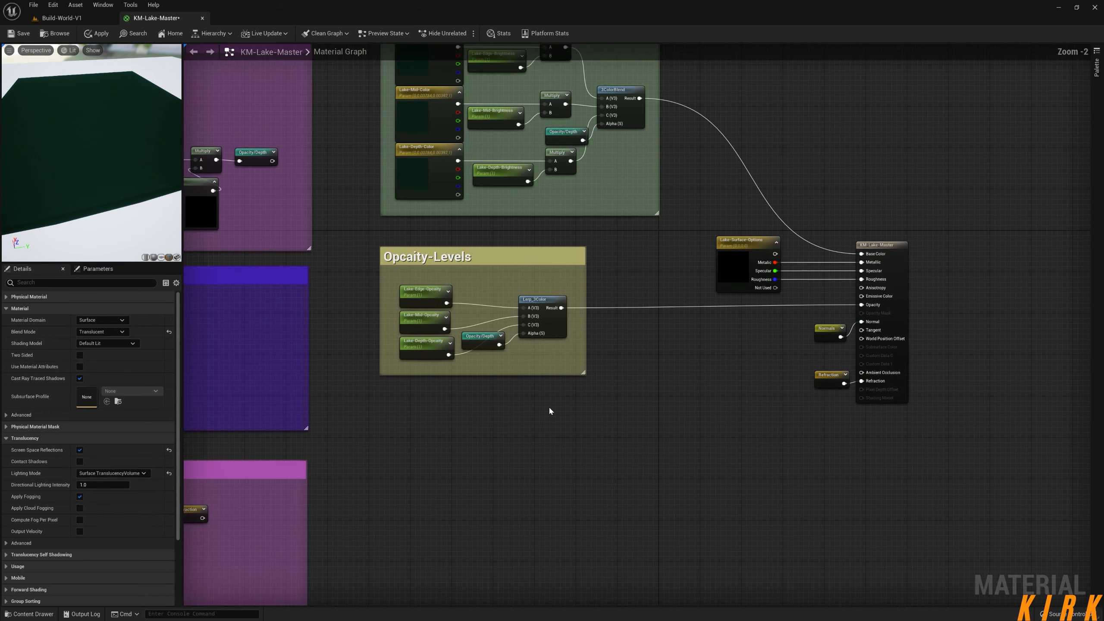
{"action": "right_click_drag", "start_coordinate": [547, 407], "coordinate": [729, 401]}
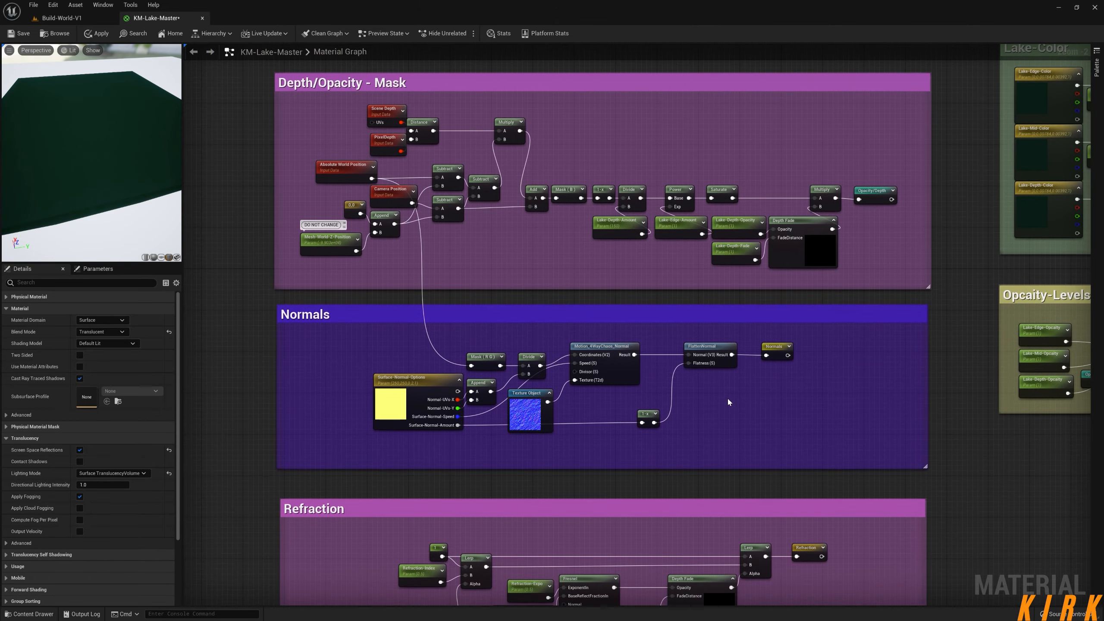
{"action": "scroll", "coordinate": [667, 296], "scroll_direction": "up", "scroll_amount": 2}
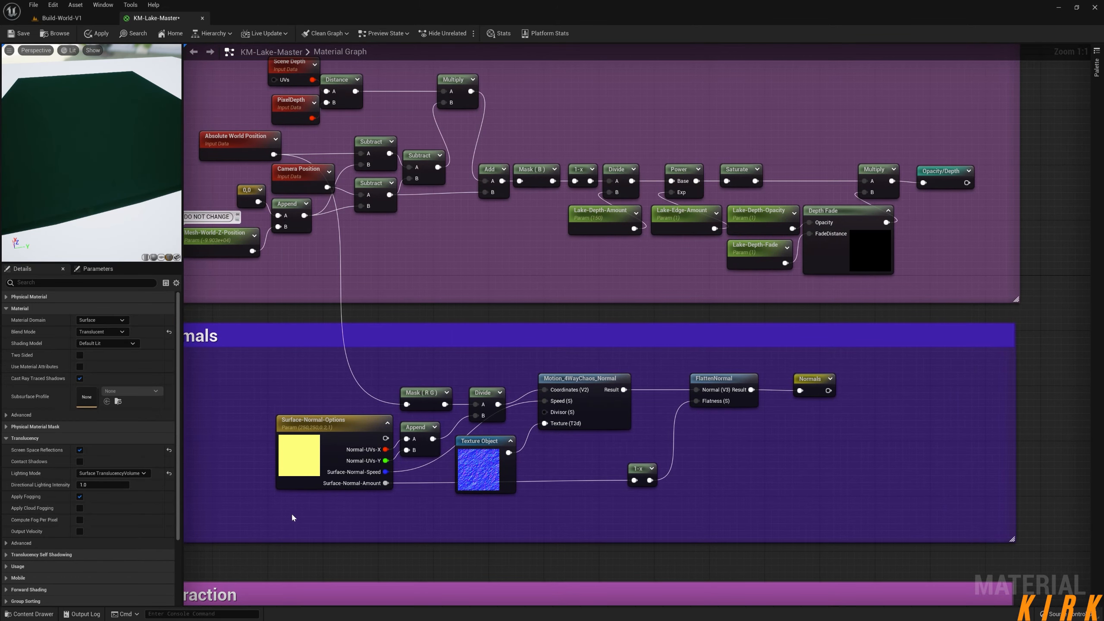
{"action": "right_click_drag", "start_coordinate": [639, 281], "coordinate": [591, 241]}
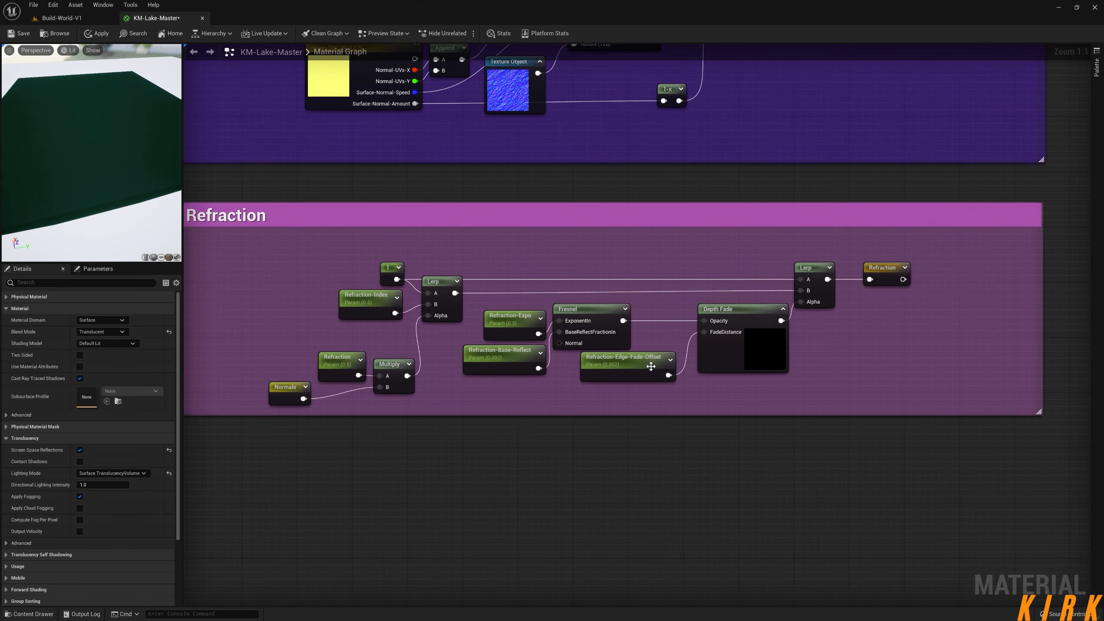
{"action": "scroll", "coordinate": [694, 433], "scroll_direction": "down", "scroll_amount": 3}
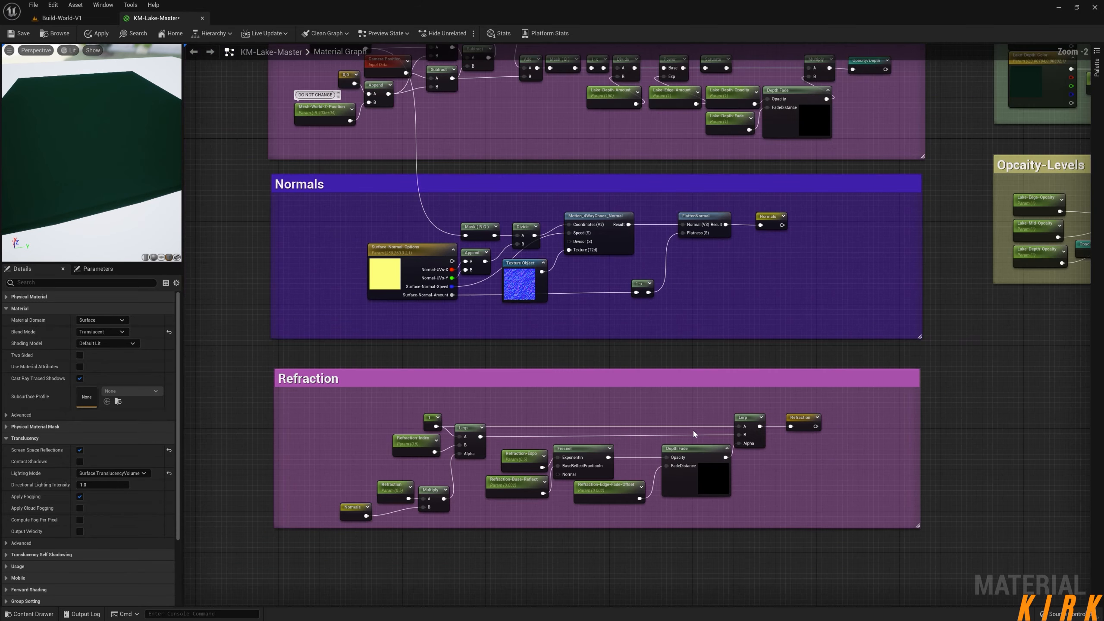
{"action": "right_click_drag", "start_coordinate": [658, 346], "coordinate": [645, 406]}
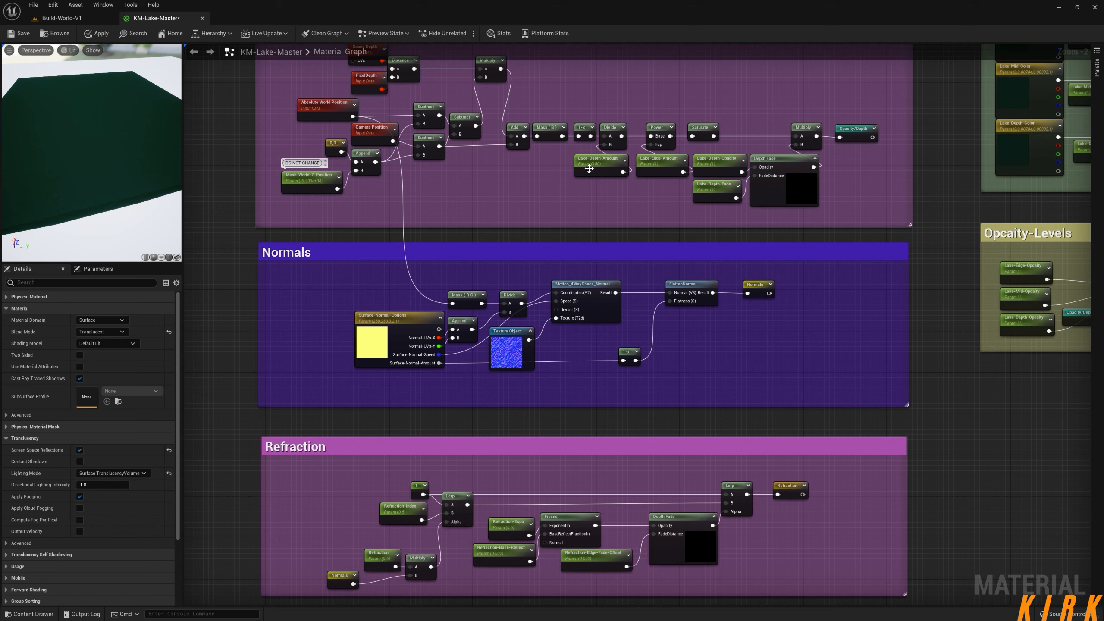
{"action": "left_click_drag", "start_coordinate": [715, 193], "coordinate": [708, 194]}
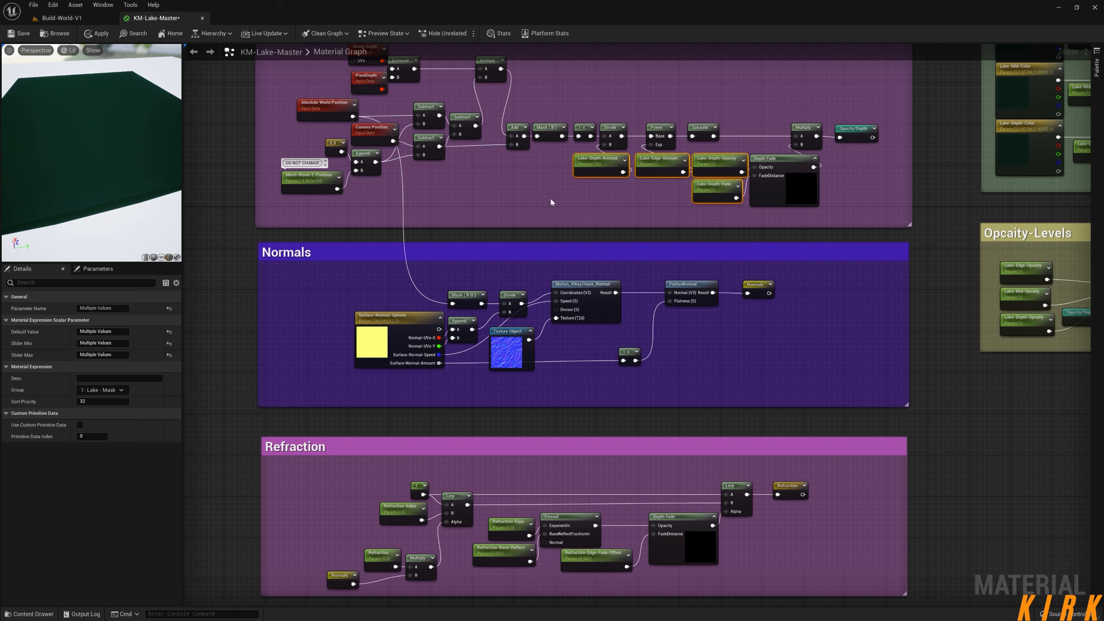
- Move the Refraction parameter node farther from the Multiply node, directly above the Normals reroute in the Refraction box
{"action": "right_click_drag", "start_coordinate": [651, 323], "coordinate": [640, 282]}
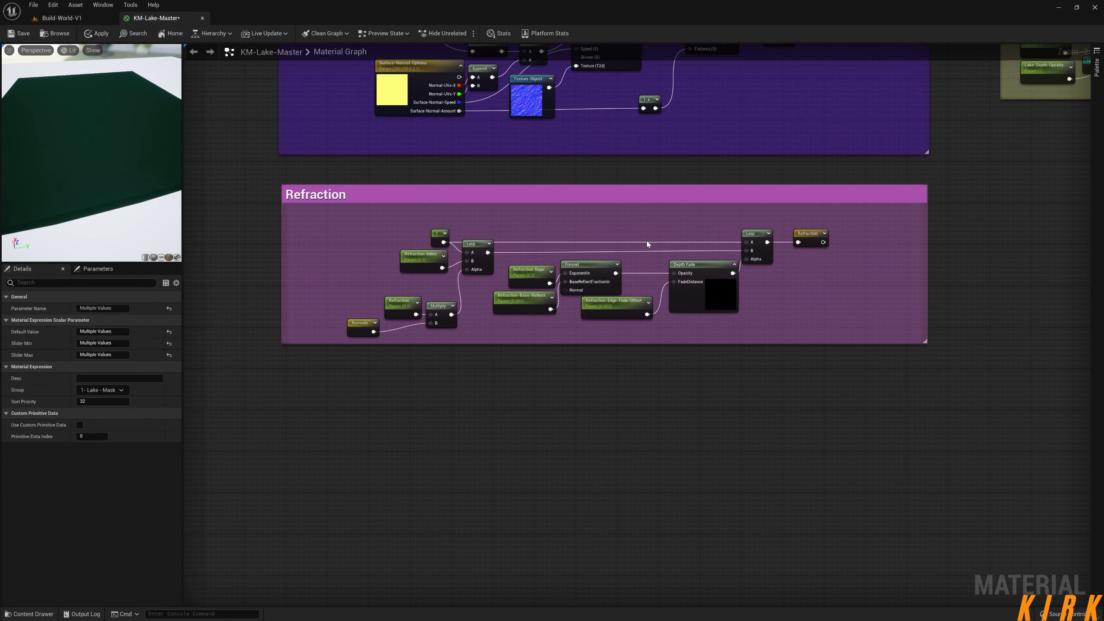
{"action": "left_click_drag", "start_coordinate": [448, 329], "coordinate": [372, 297]}
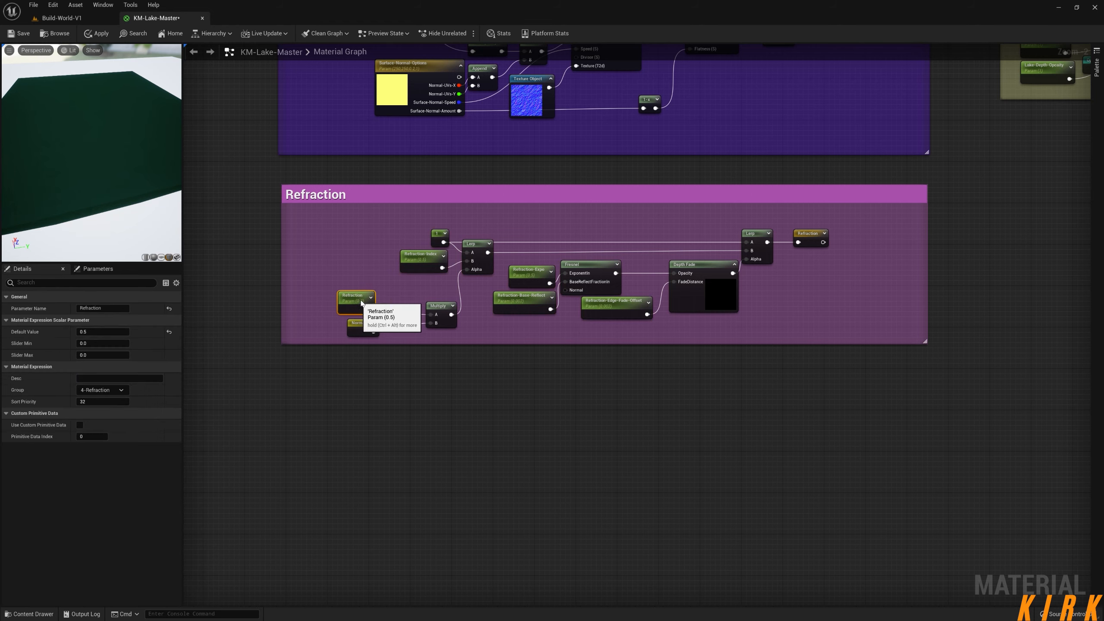
{"action": "right_click_drag", "start_coordinate": [586, 312], "coordinate": [474, 363]}
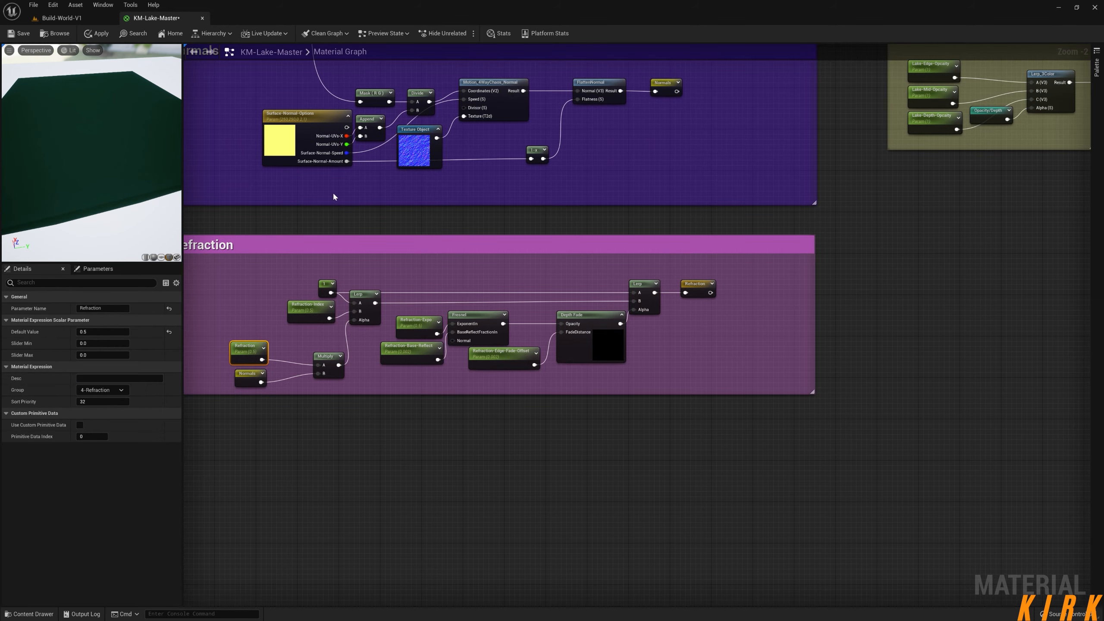
{"action": "right_click_drag", "start_coordinate": [770, 221], "coordinate": [768, 435]}
{"action": "scroll", "coordinate": [768, 434], "scroll_direction": "down", "scroll_amount": 2}
{"action": "right_click_drag", "start_coordinate": [878, 421], "coordinate": [726, 375]}
- From the Build-World-V1 level, open the KM-Lake-Master_Inst material instance in the Water-Shader/Lake folder
{"action": "left_click", "coordinate": [62, 18]}
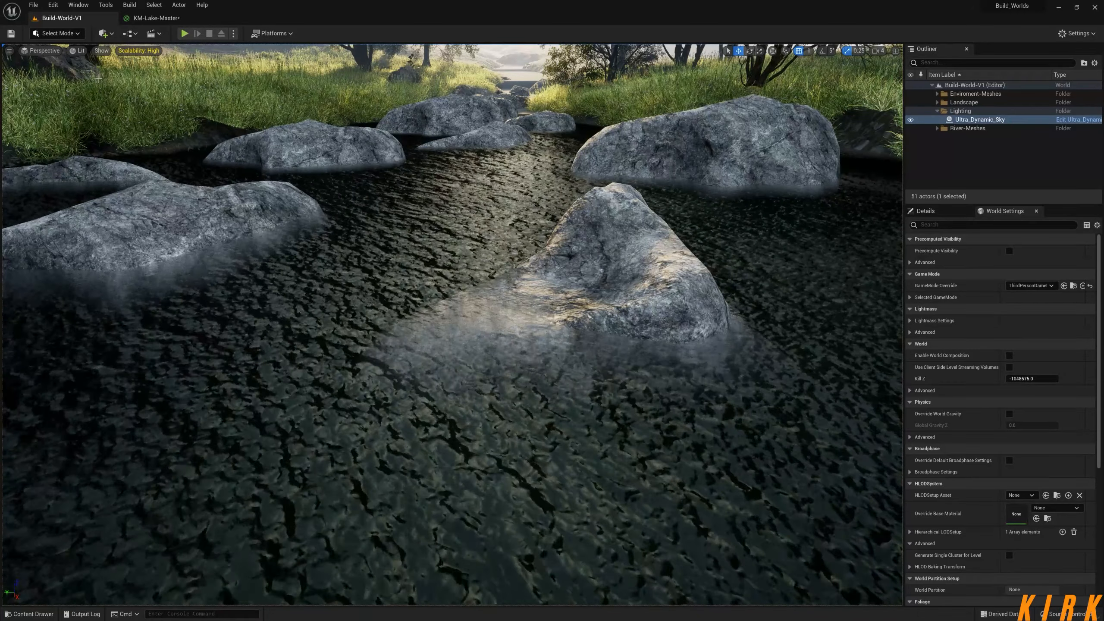
{"action": "left_click", "coordinate": [54, 613]}
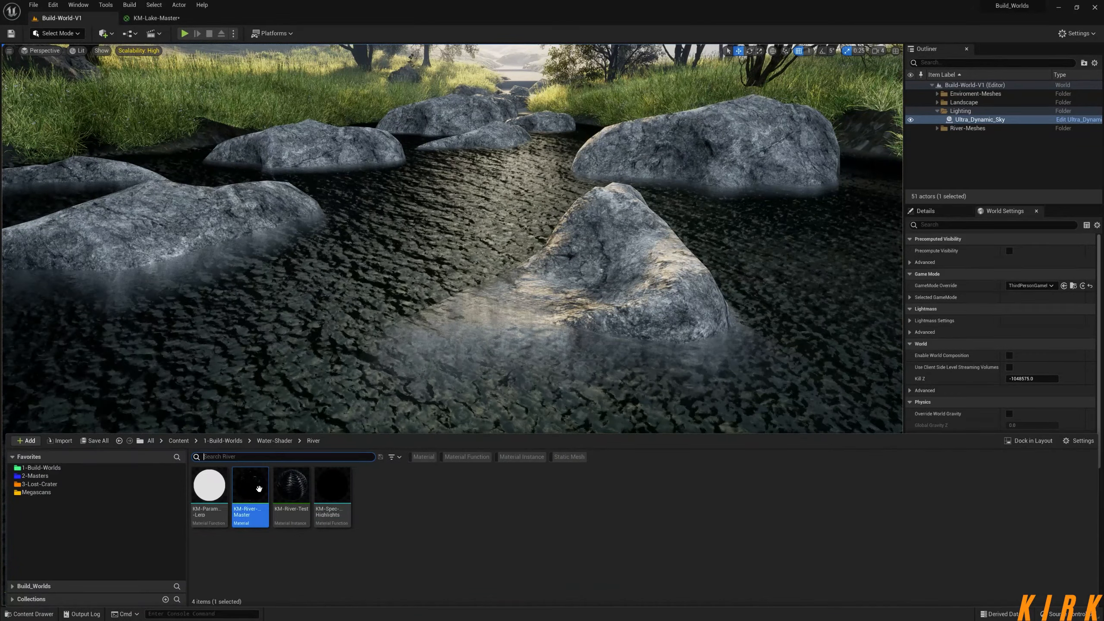
{"action": "left_click", "coordinate": [278, 441]}
{"action": "double_click", "coordinate": [213, 491]}
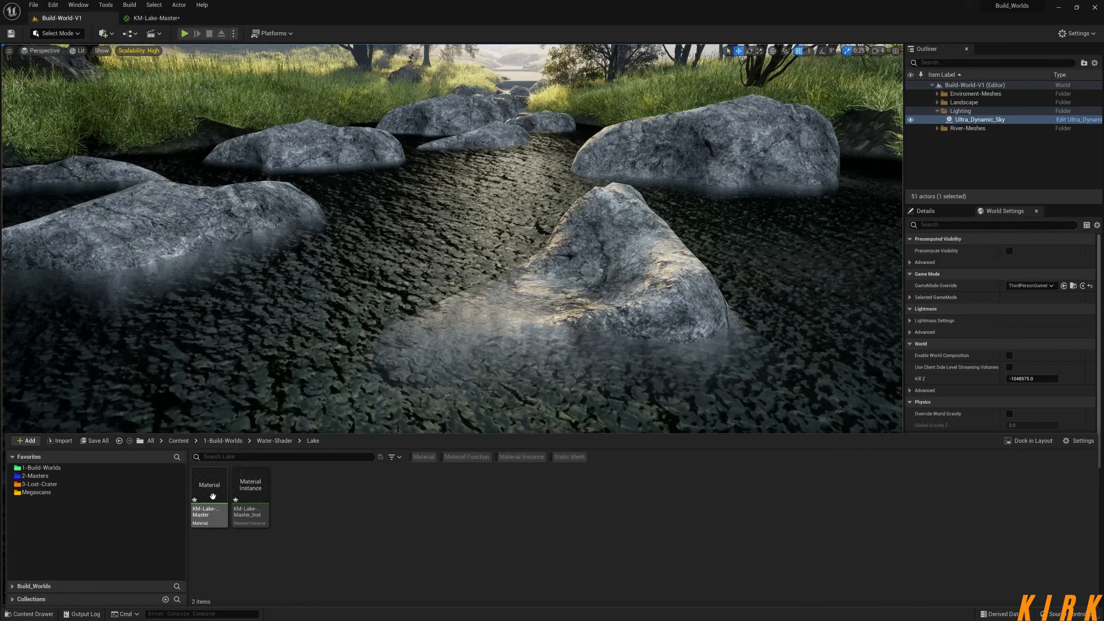
{"action": "double_click", "coordinate": [249, 492]}
- Place the KM-Lake-Master_Inst window off to the side, make it taller, and show it over the Build-World-V1 level
{"action": "left_click_drag", "start_coordinate": [264, 21], "coordinate": [766, 131]}
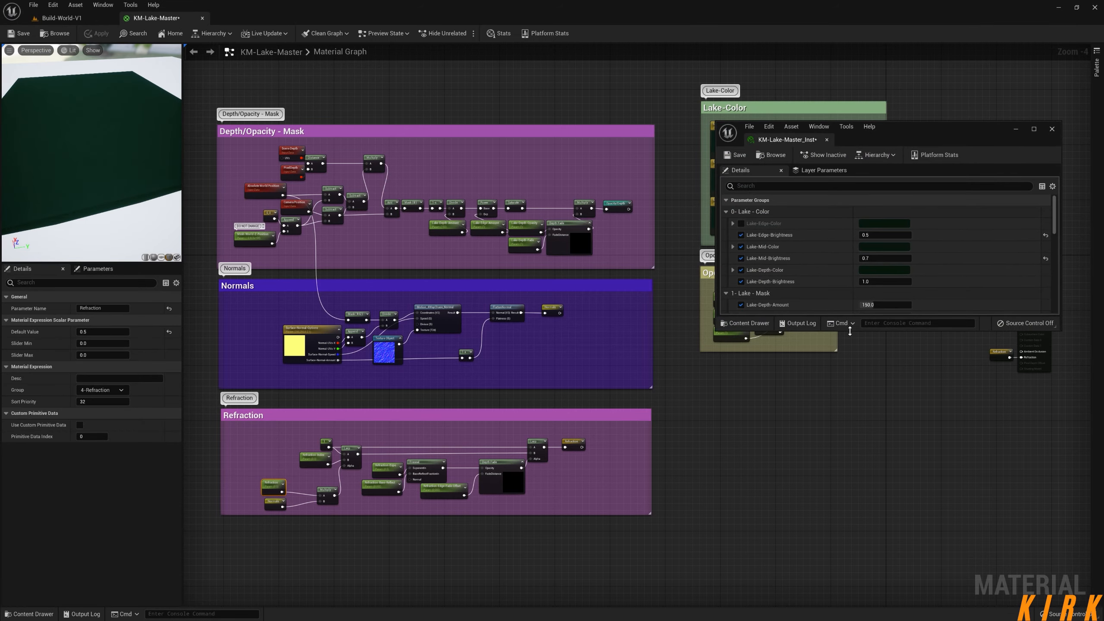
{"action": "left_click_drag", "start_coordinate": [849, 331], "coordinate": [848, 567]}
{"action": "left_click", "coordinate": [61, 20]}
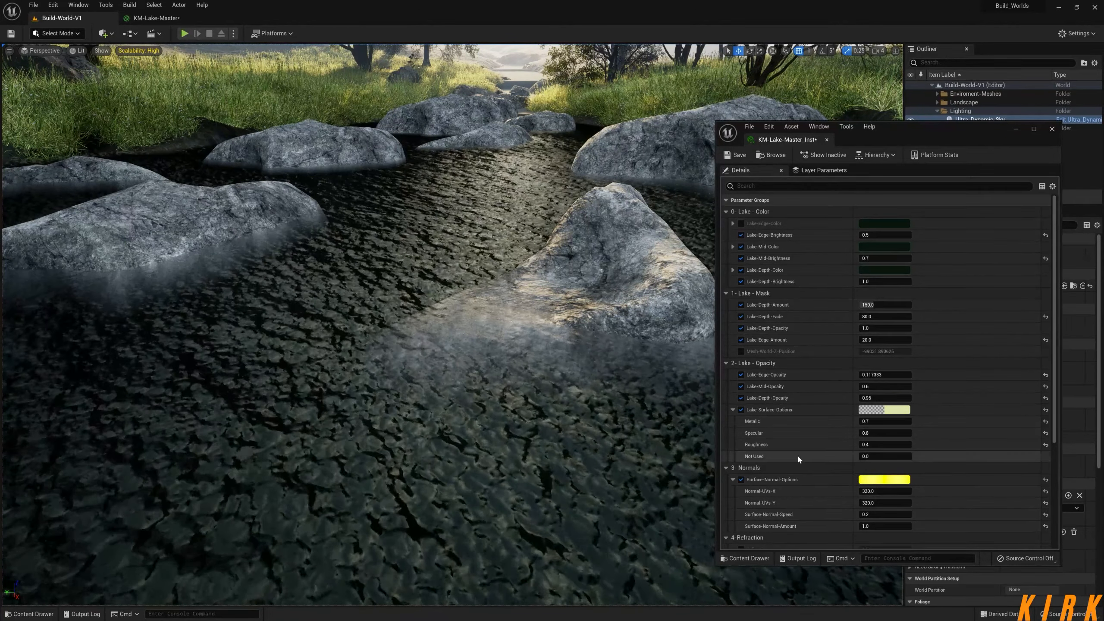
- Collapse the Lake-Surface-Options and Surface-Normal-Options parameters and review the 4-Refraction parameters of the instance
{"action": "left_click", "coordinate": [733, 410]}
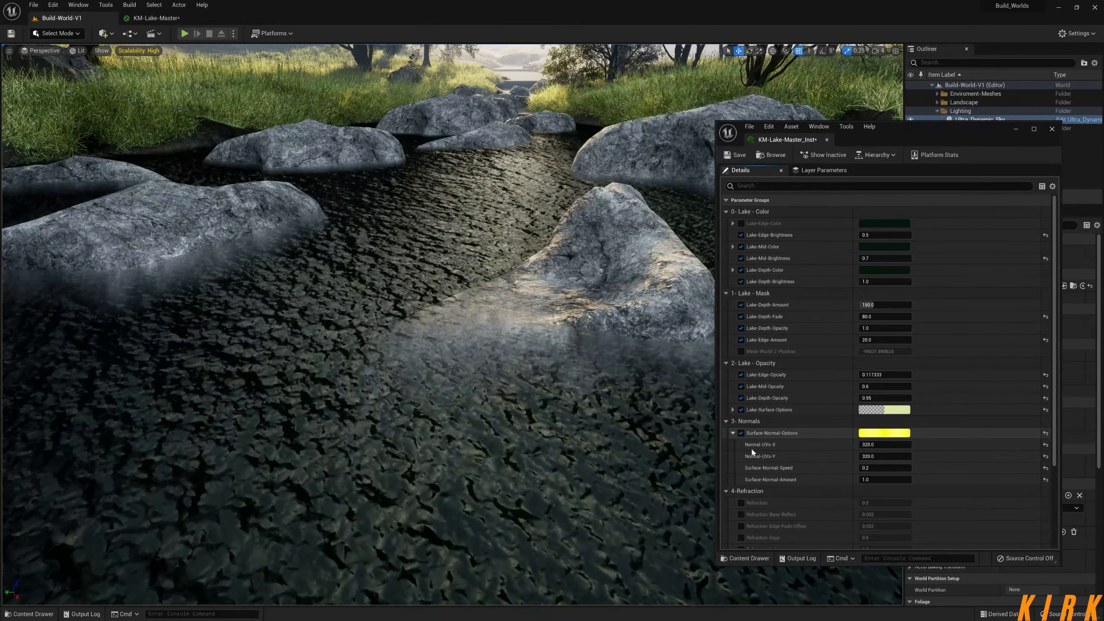
{"action": "left_click", "coordinate": [733, 433]}
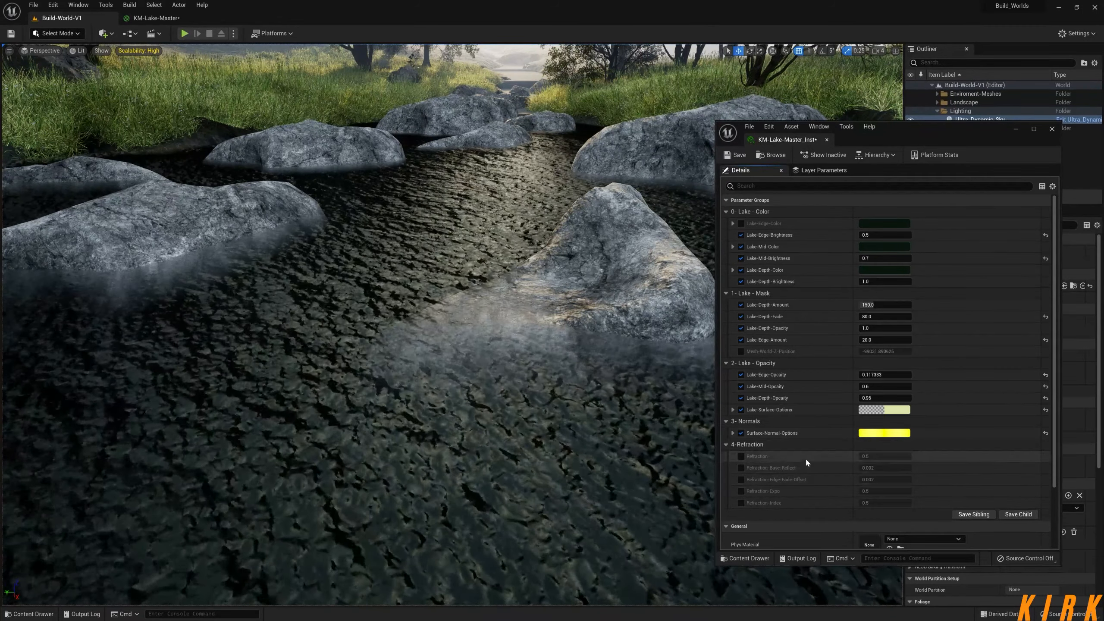
{"action": "scroll", "coordinate": [805, 458], "scroll_direction": "down", "scroll_amount": 1}
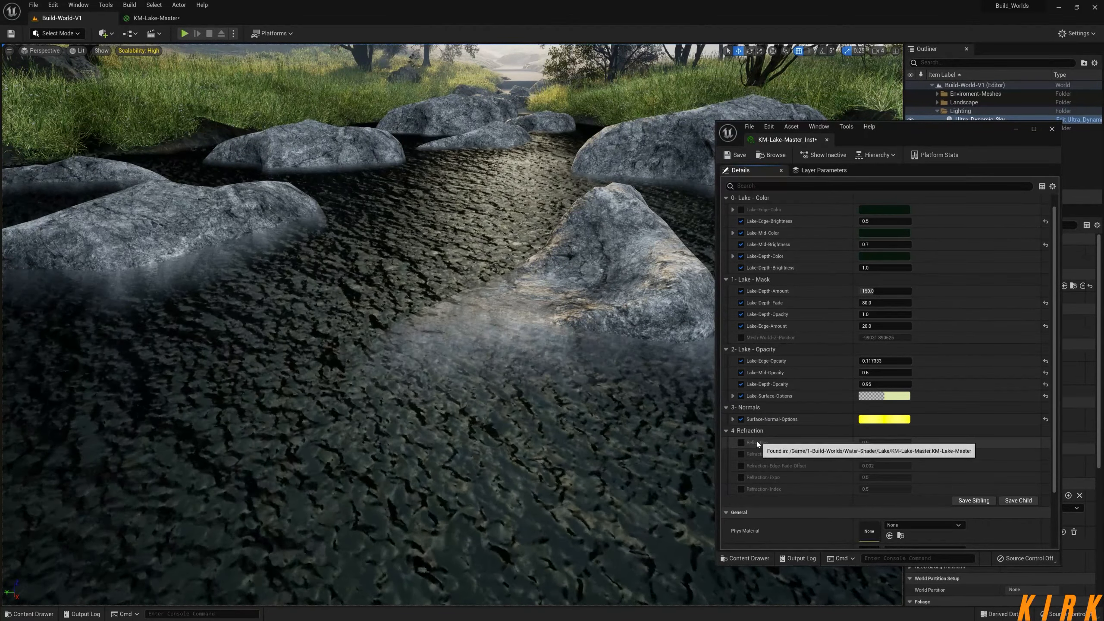
{"action": "scroll", "coordinate": [800, 442], "scroll_direction": "up", "scroll_amount": 1}
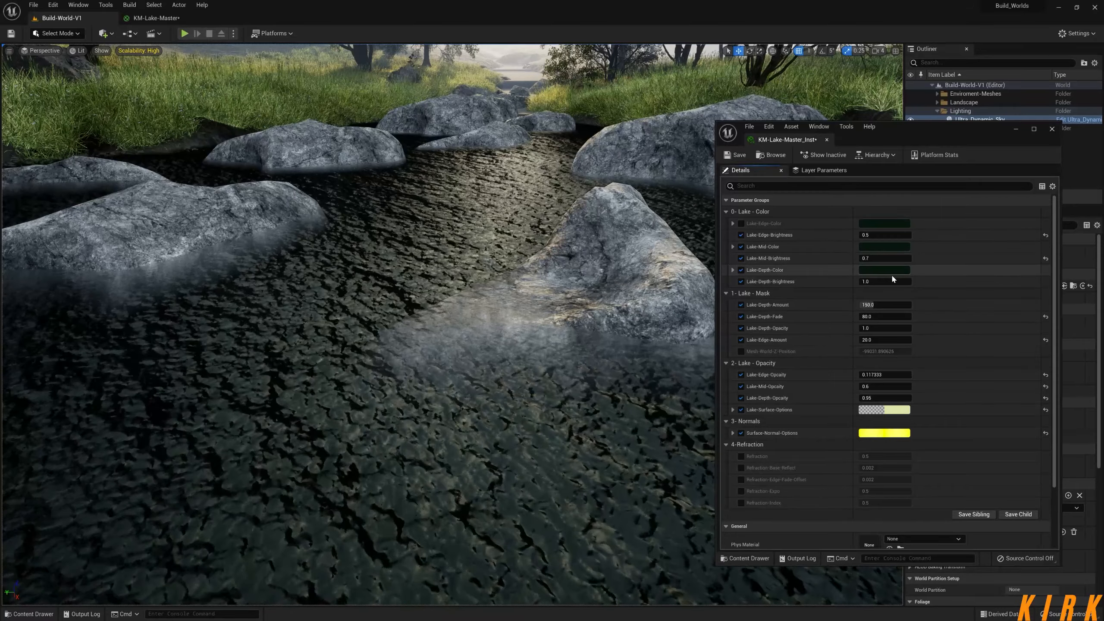
- Raise and lengthen the KM-Lake-Master_Inst window to fit all its settings, and briefly check the Surface-Normal-Options values
{"action": "left_click_drag", "start_coordinate": [902, 133], "coordinate": [923, 25]}
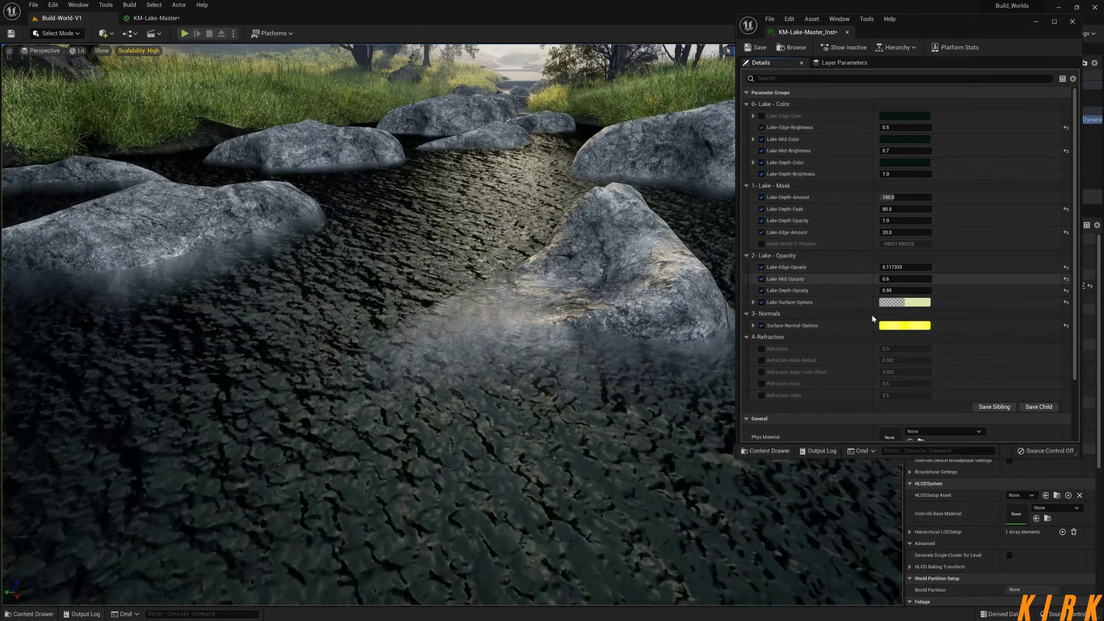
{"action": "left_click_drag", "start_coordinate": [886, 460], "coordinate": [887, 587]}
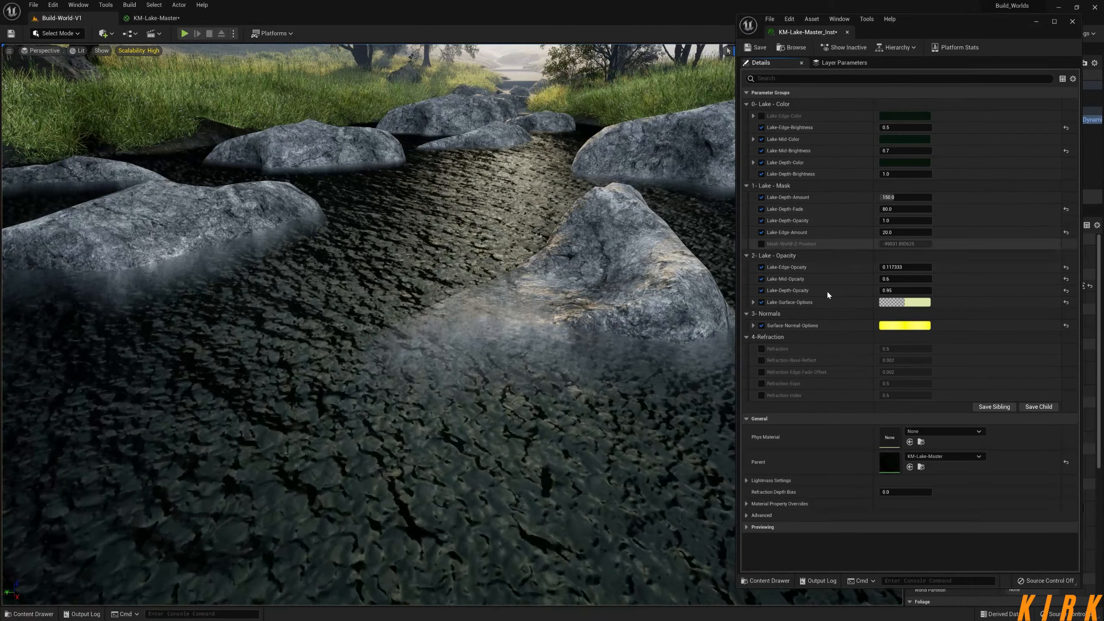
{"action": "left_click", "coordinate": [754, 326]}
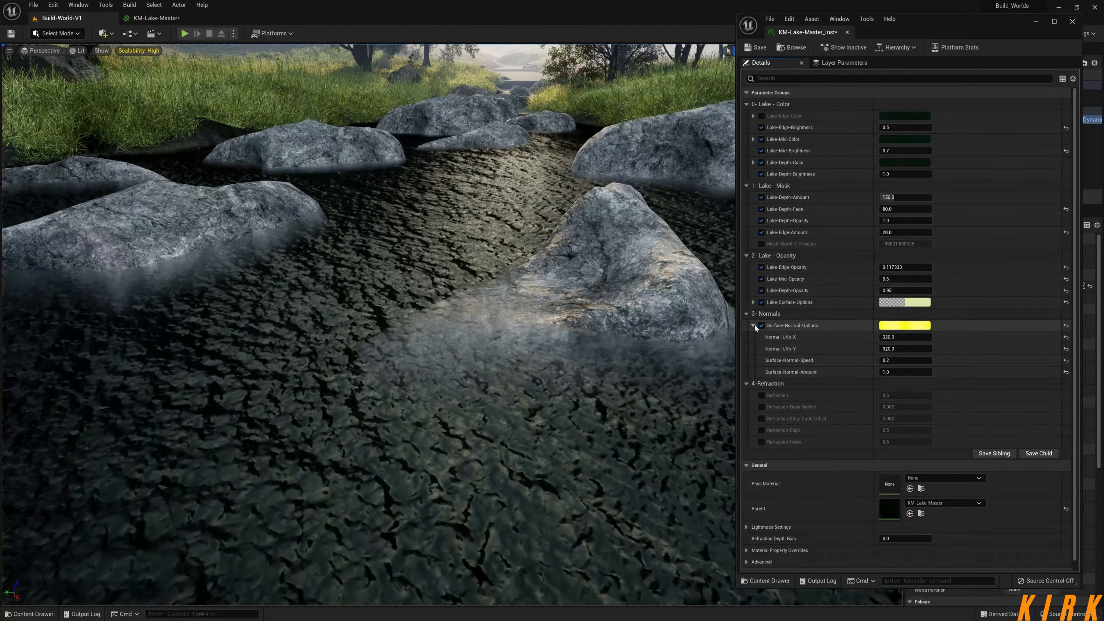
{"action": "left_click", "coordinate": [754, 326]}
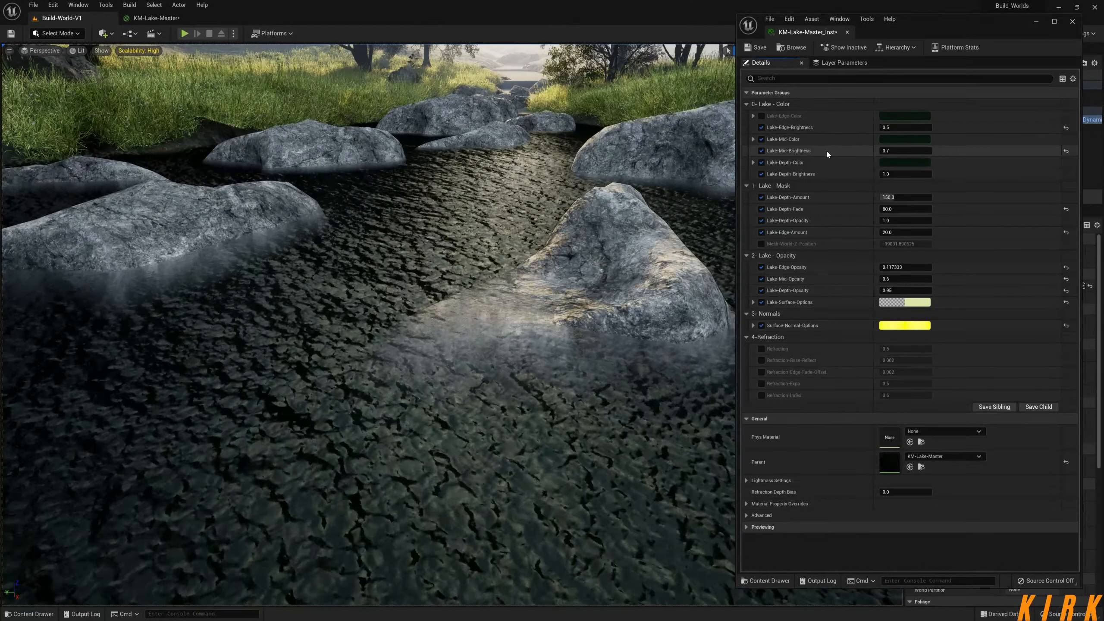
- Move the camera around the rocks in the Build-World-V1 level to examine the water surface and edge blending
{"action": "right_click_drag", "start_coordinate": [739, 220], "coordinate": [678, 219]}
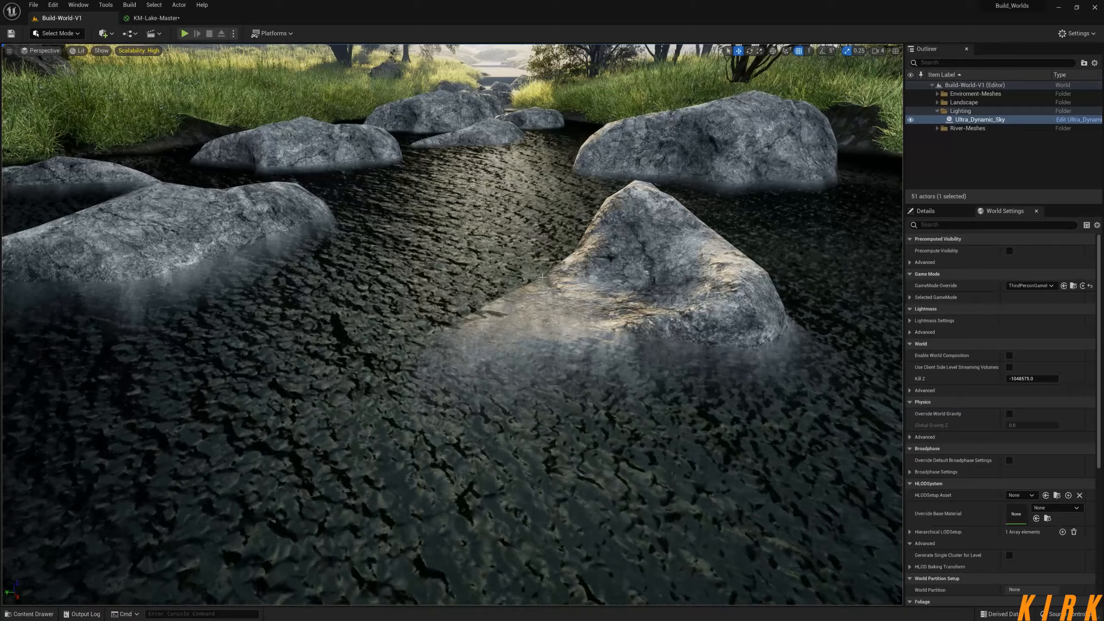
{"action": "mouse_move", "coordinate": [645, 273]}
{"action": "right_mouse_down"}
{"action": "mouse_move", "coordinate": [621, 285]}
{"action": "mouse_move", "coordinate": [632, 279]}
{"action": "right_mouse_up"}
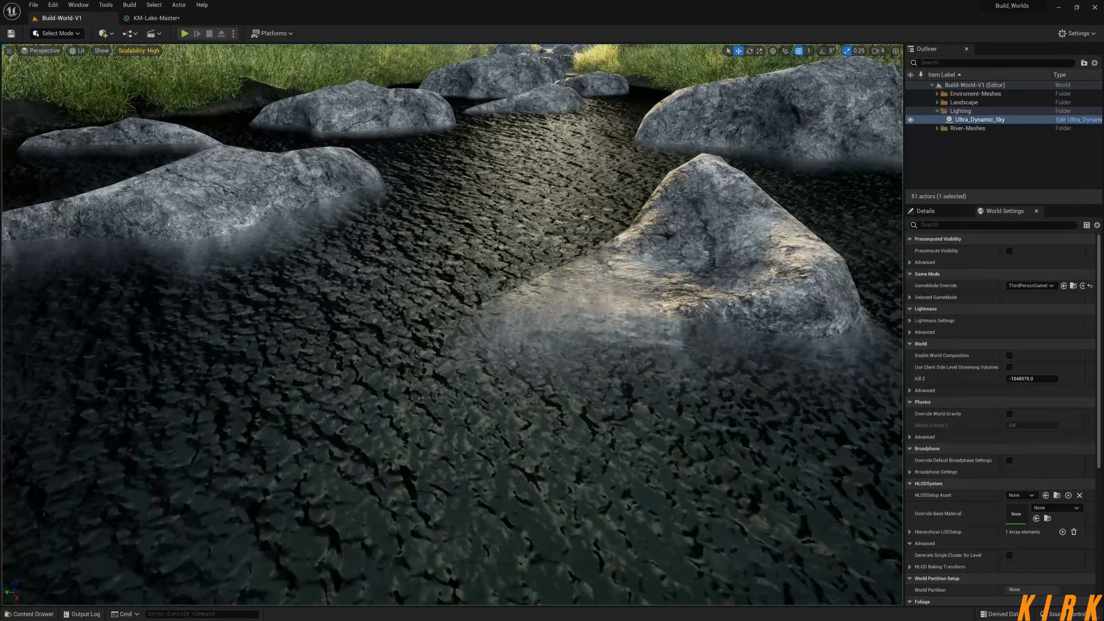